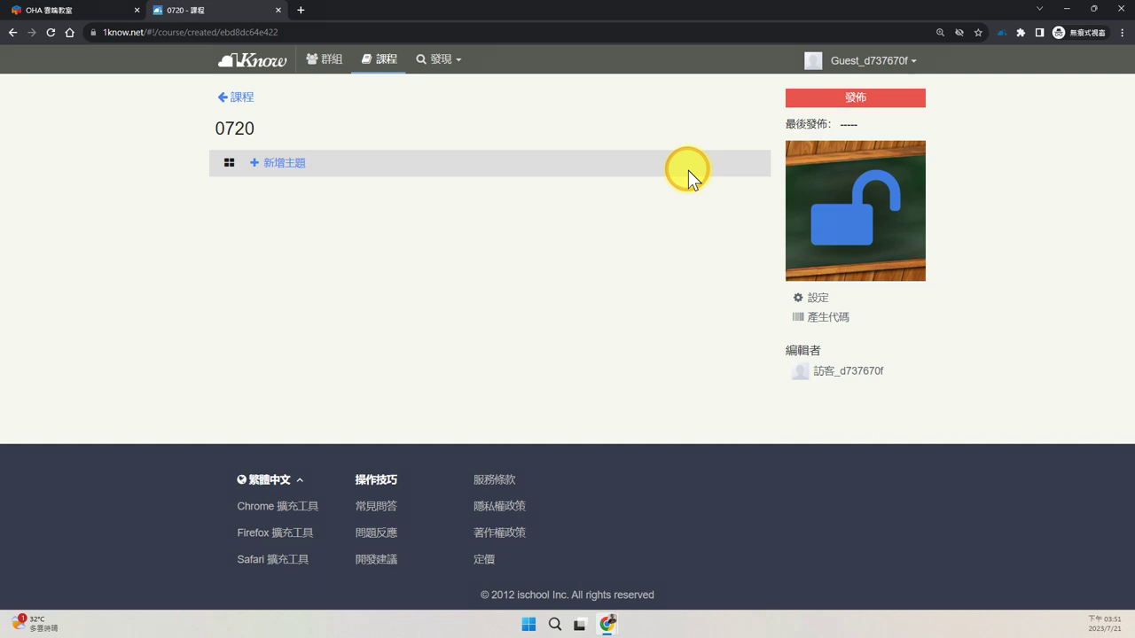
mouse_move(312, 116)
mouse_down()
mouse_move(265, 109)
mouse_move(257, 124)
mouse_move(316, 126)
mouse_up()
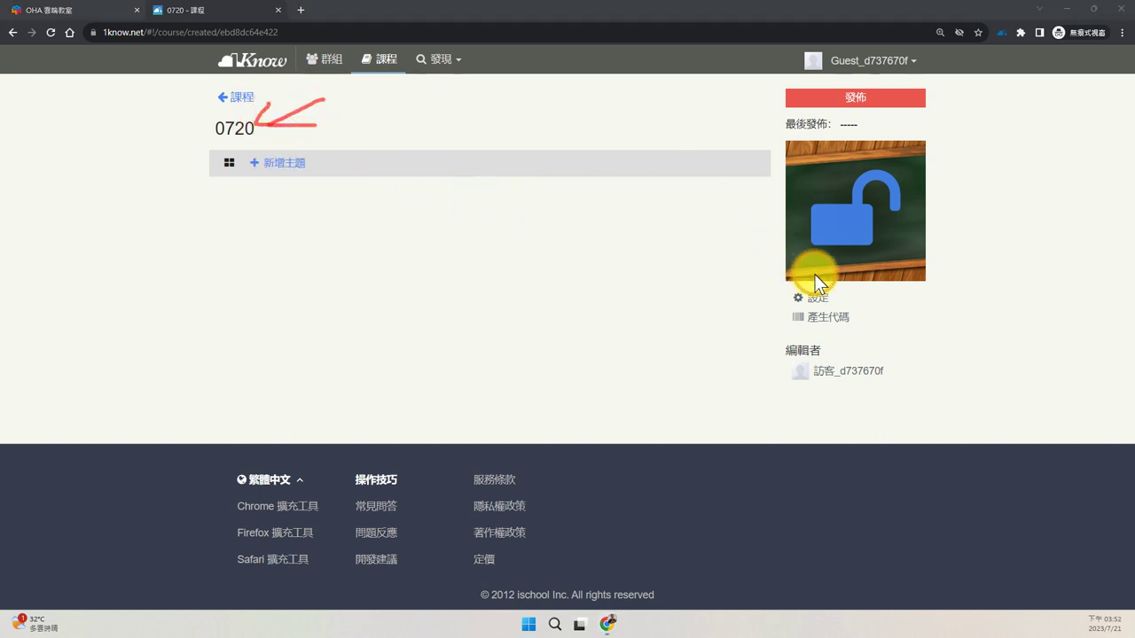
mouse_move(842, 300)
mouse_down()
mouse_move(770, 268)
mouse_move(856, 157)
mouse_move(945, 233)
mouse_move(771, 270)
mouse_up()
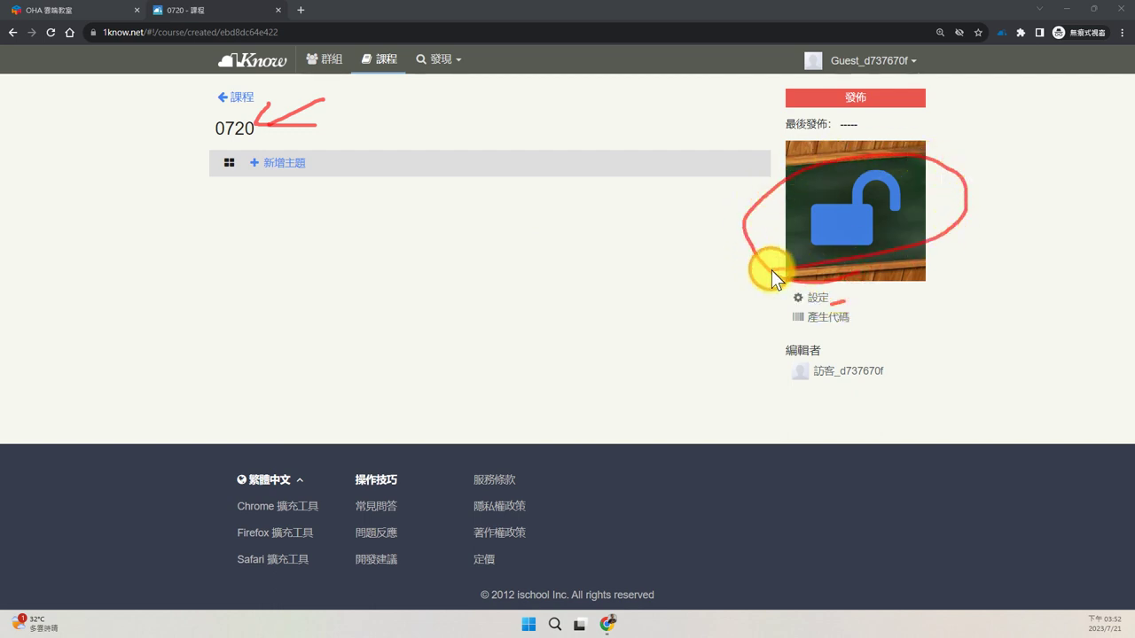
mouse_move(734, 296)
mouse_down()
mouse_move(745, 282)
mouse_move(733, 314)
mouse_move(837, 286)
mouse_up()
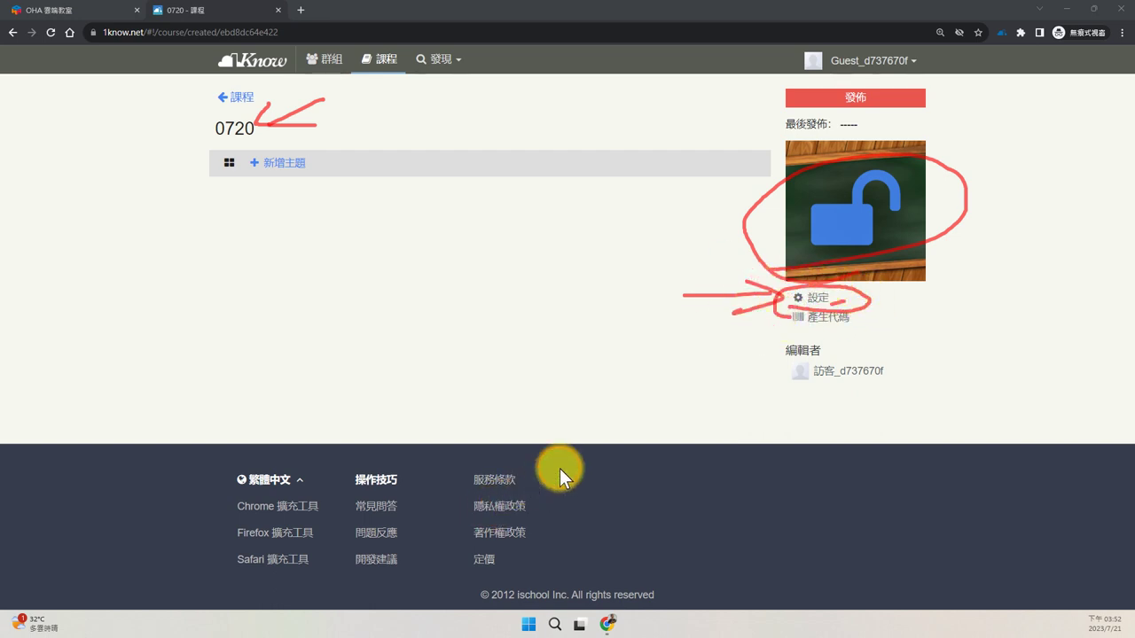
key(Escape)
Step: Rename the course as 0721 in its settings and save it as a draft
click(833, 297)
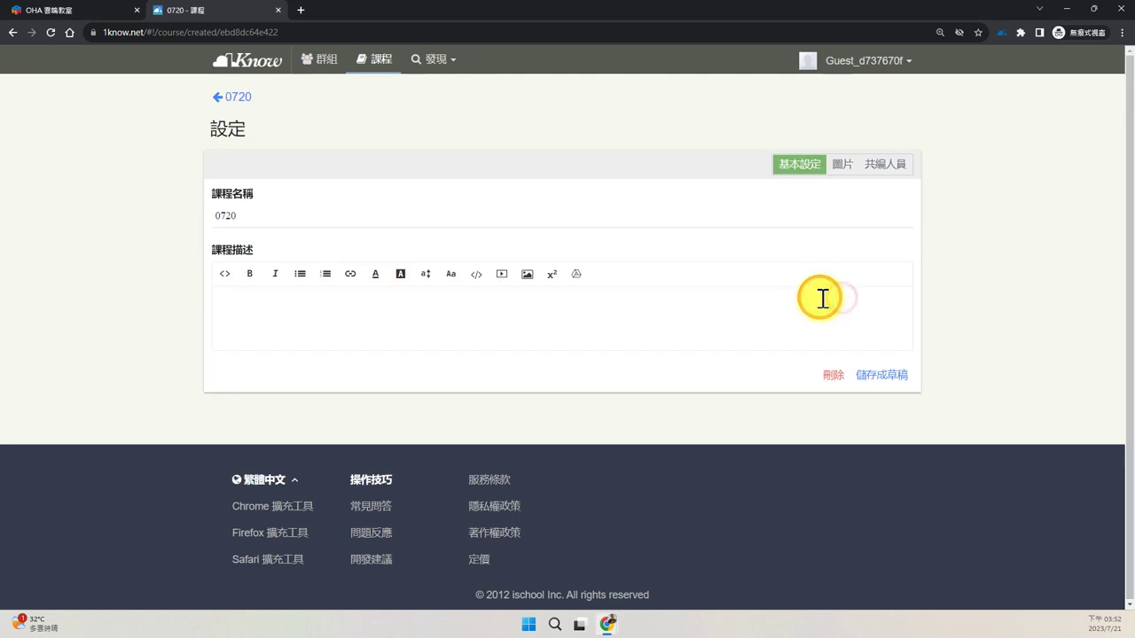
click(287, 224)
key(BackSpace)
text(1)
click(880, 375)
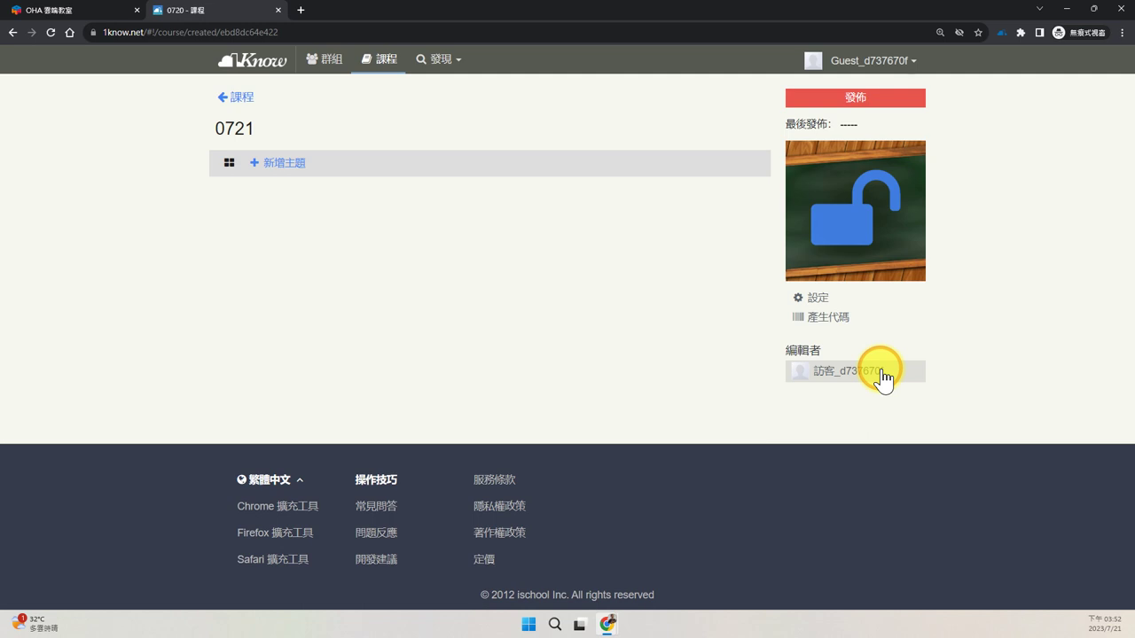
Step: Set the purple light bulb image as the course's cover picture and save it
click(820, 297)
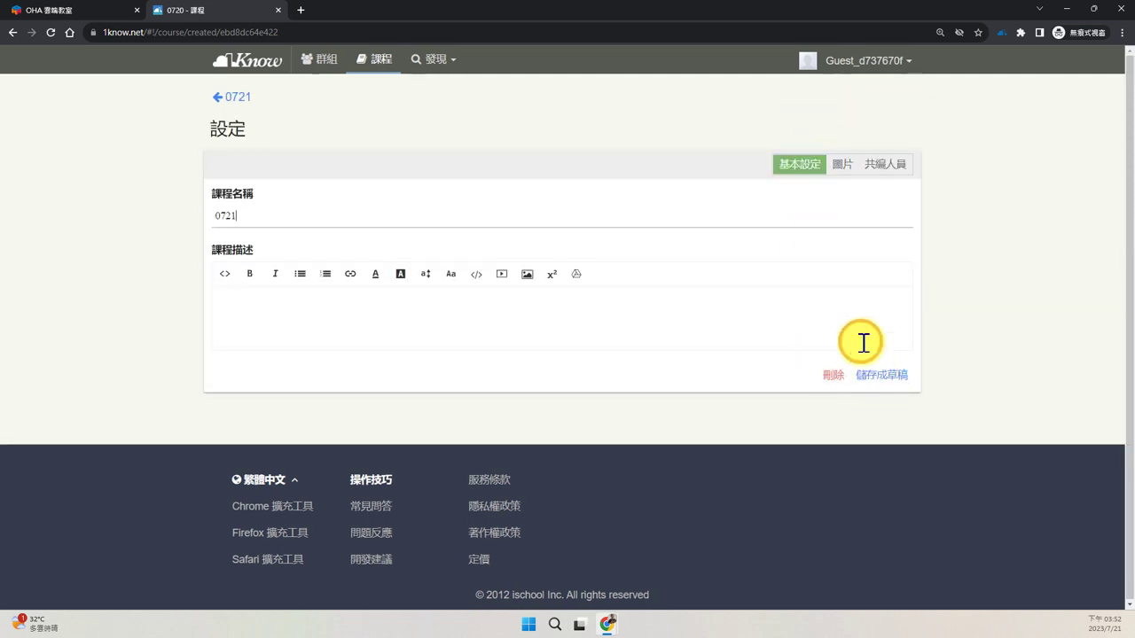
click(841, 167)
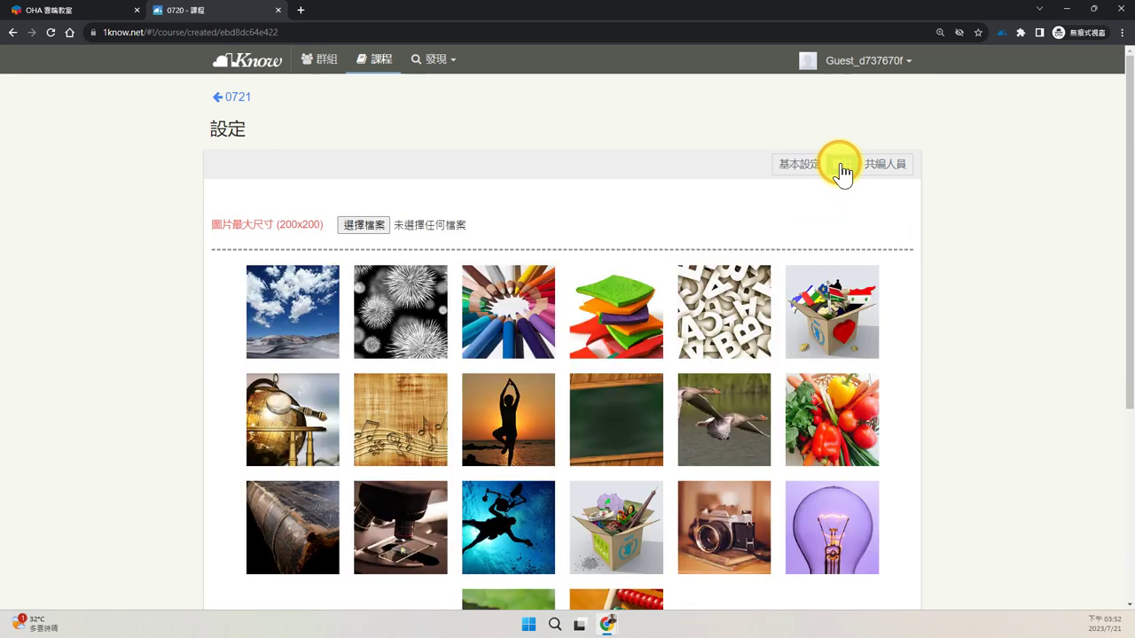
scroll(842, 410, down, 2)
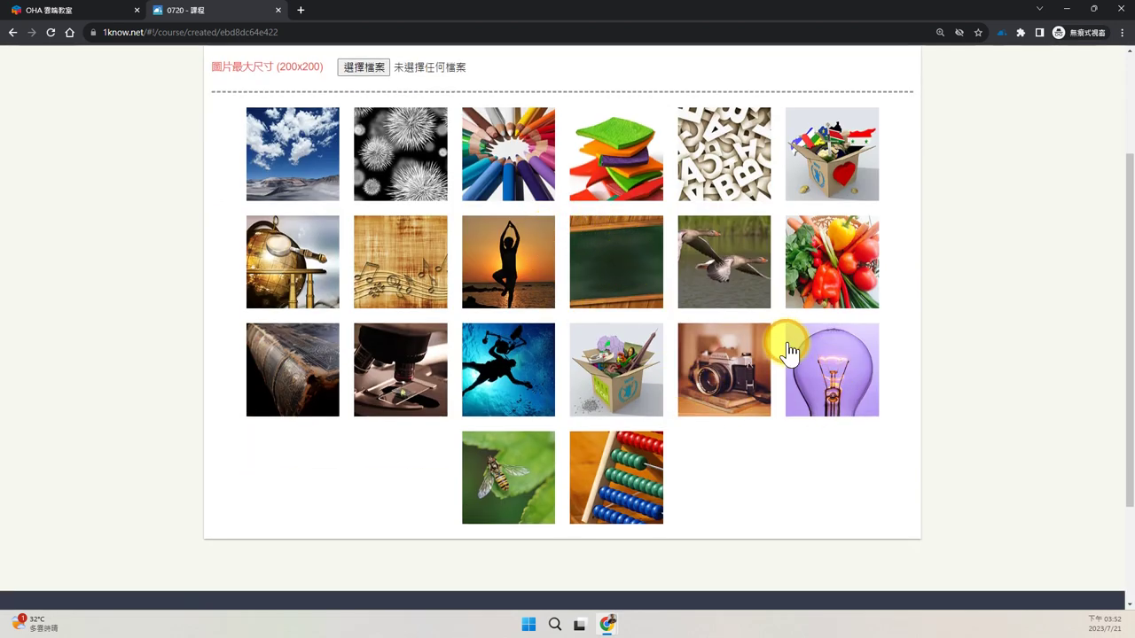
click(840, 405)
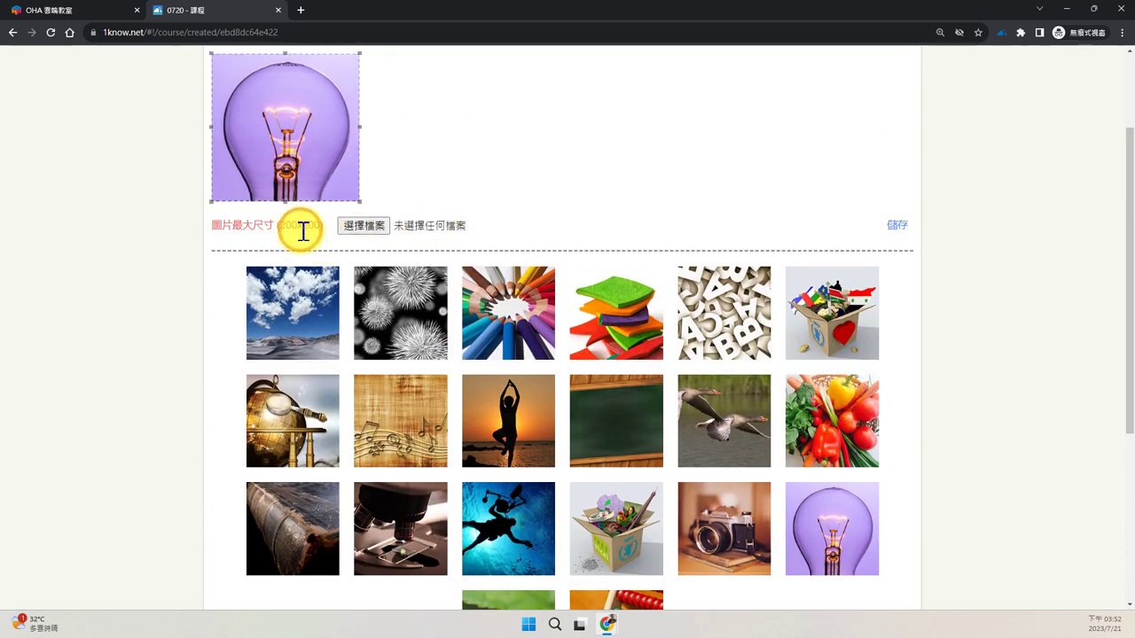
click(900, 229)
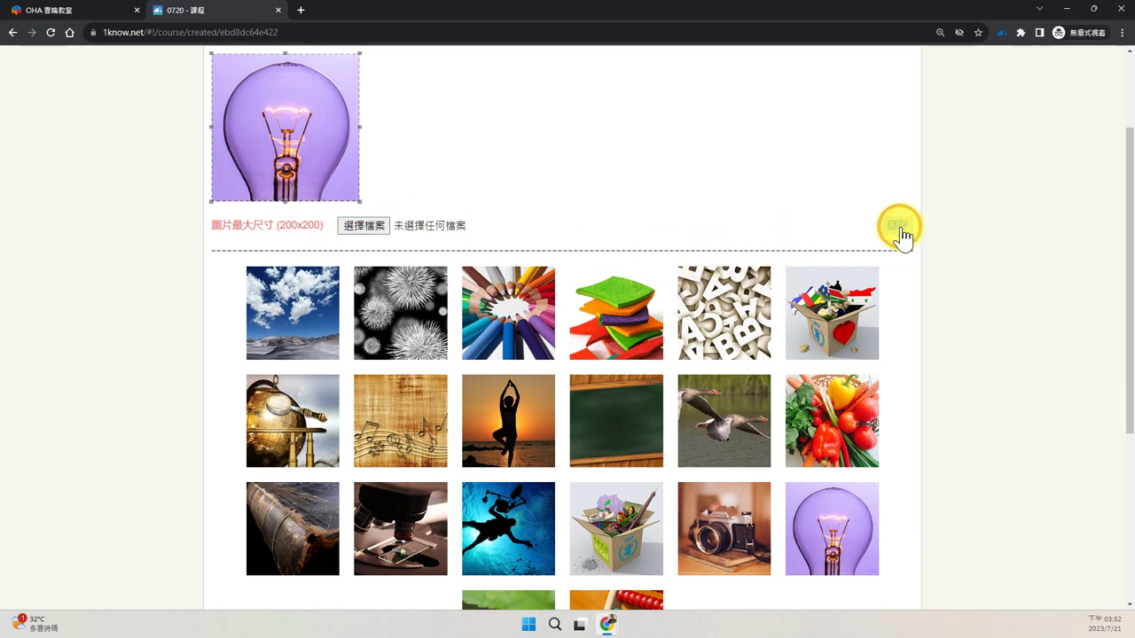
scroll(978, 291, up, 2)
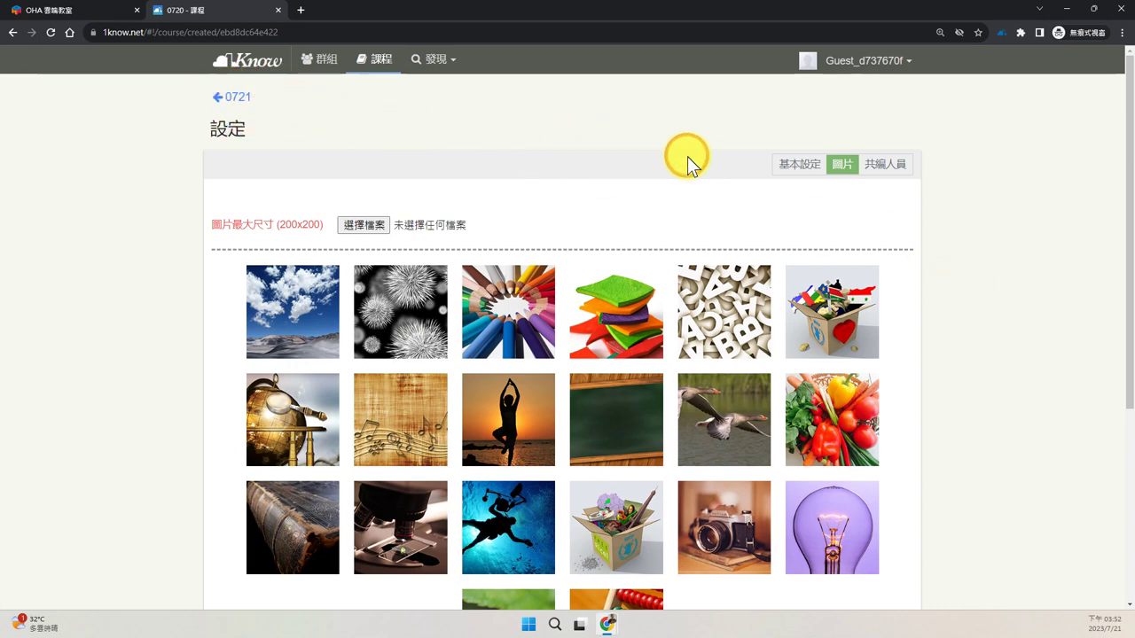
Step: Show the course's co-editor settings (共編人員) and activate the e-mail entry field
click(887, 168)
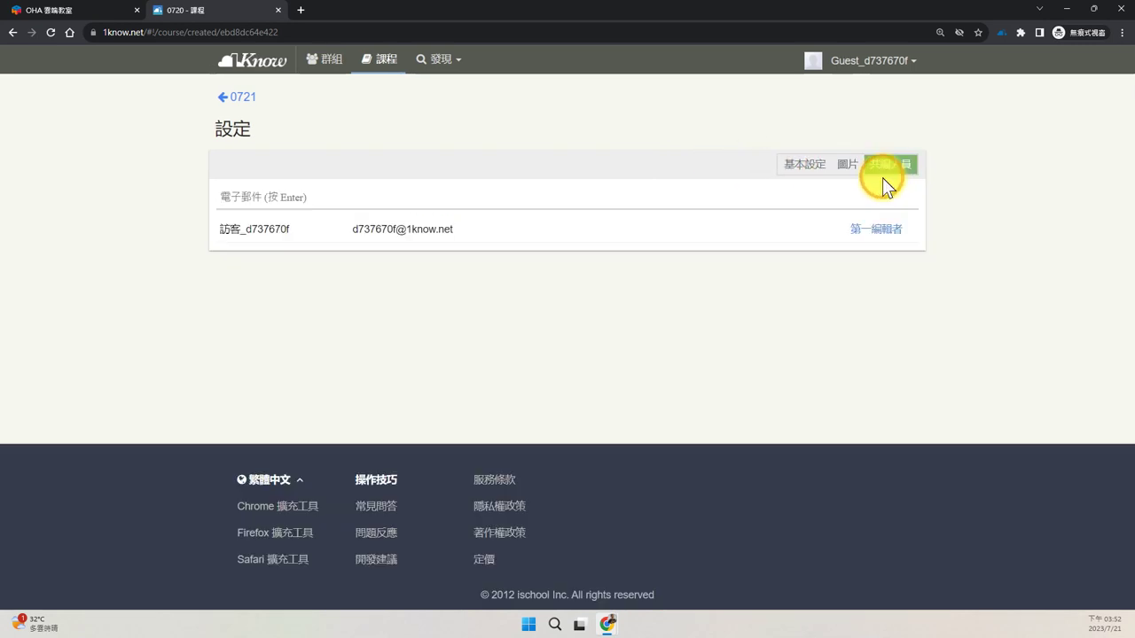
click(312, 197)
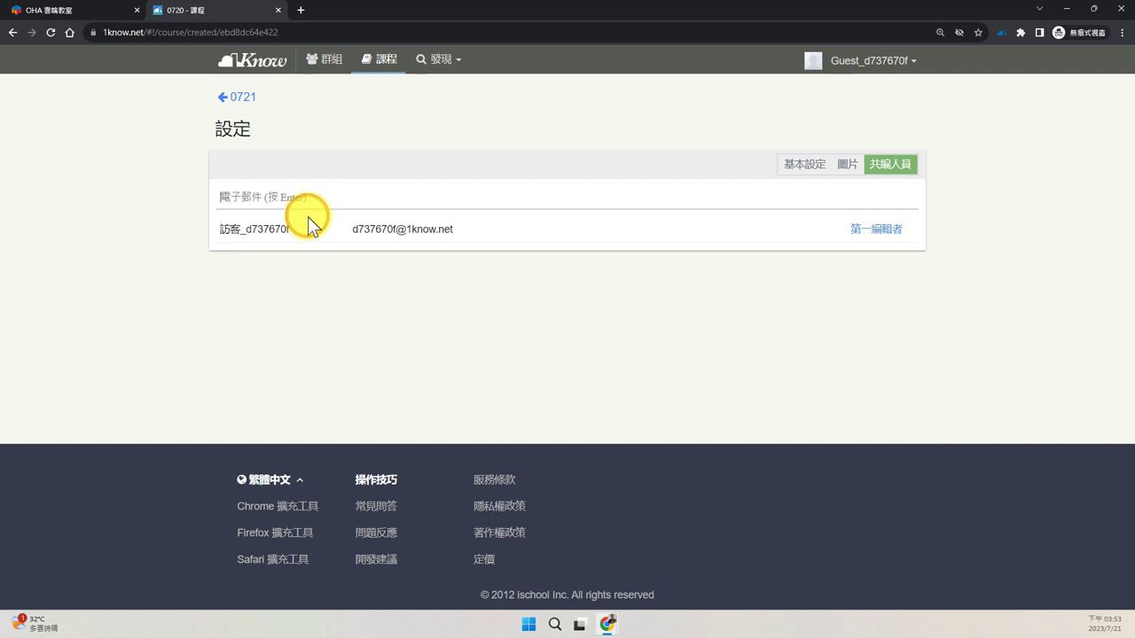
Step: Switch to the OHA 雲端教室 site, examine the co-teacher section of the 快速教室 settings, and return to the classroom tools
mouse_move(605, 626)
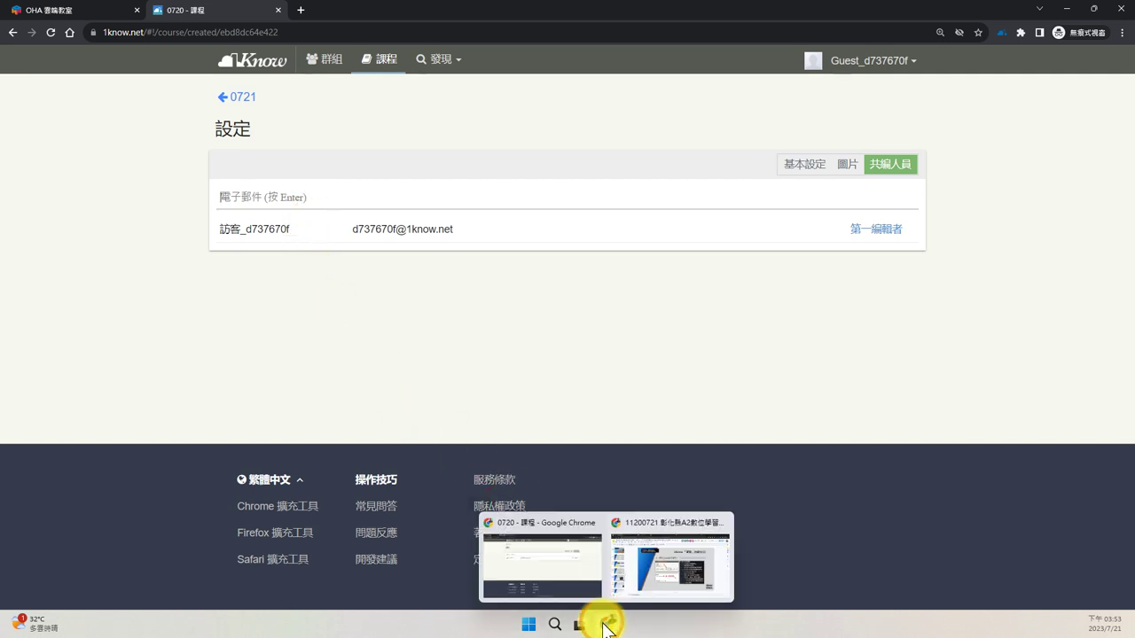
click(641, 603)
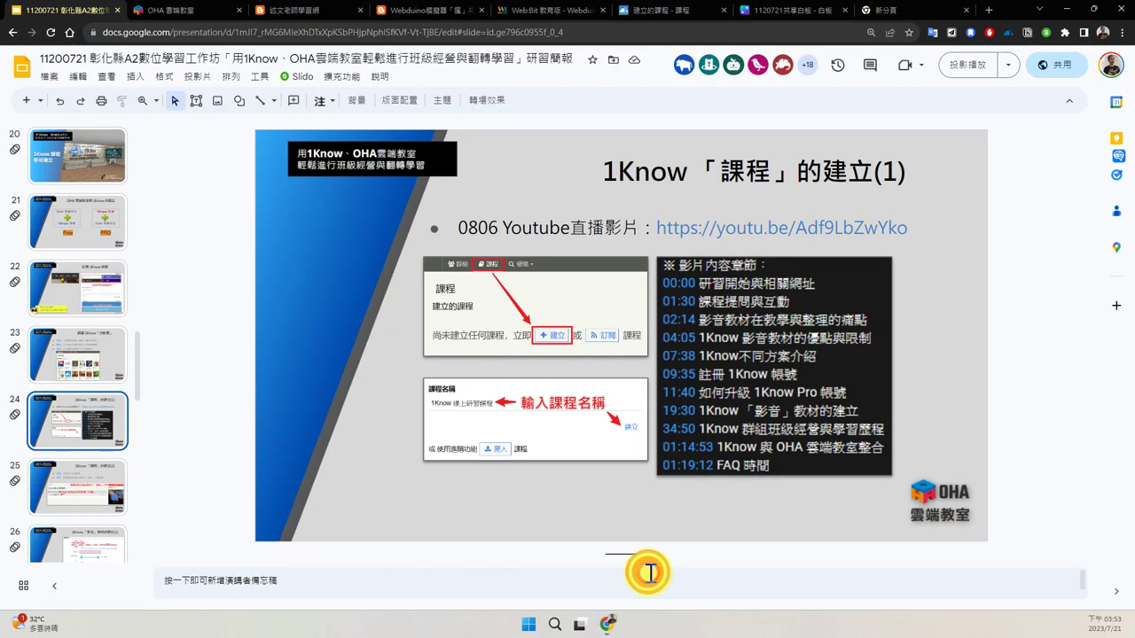
click(203, 10)
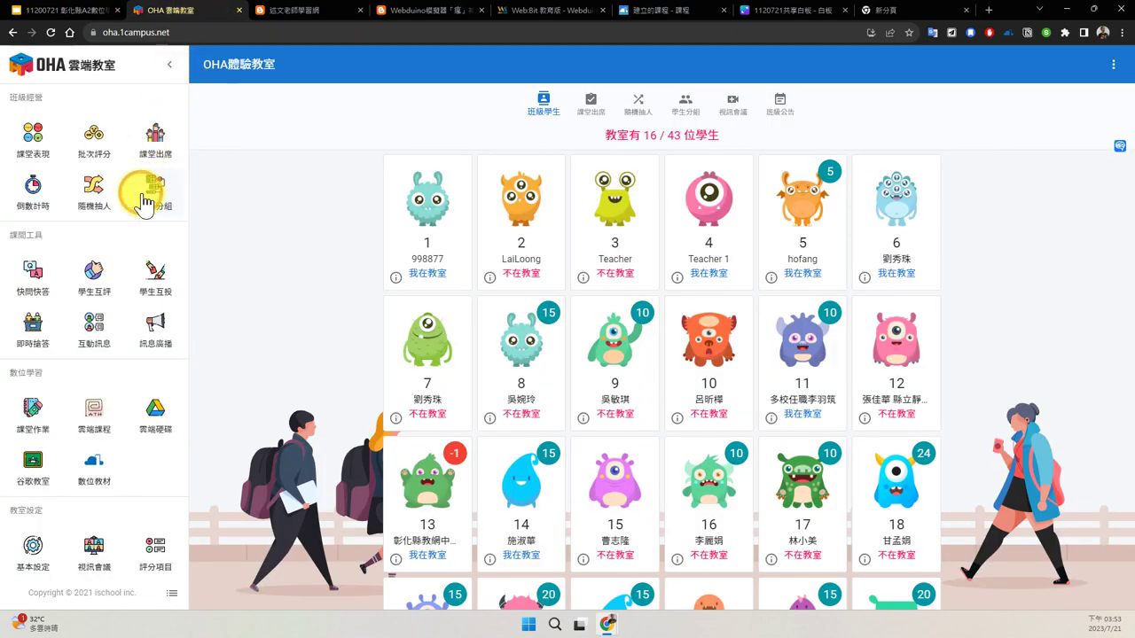
scroll(100, 326, down, 1)
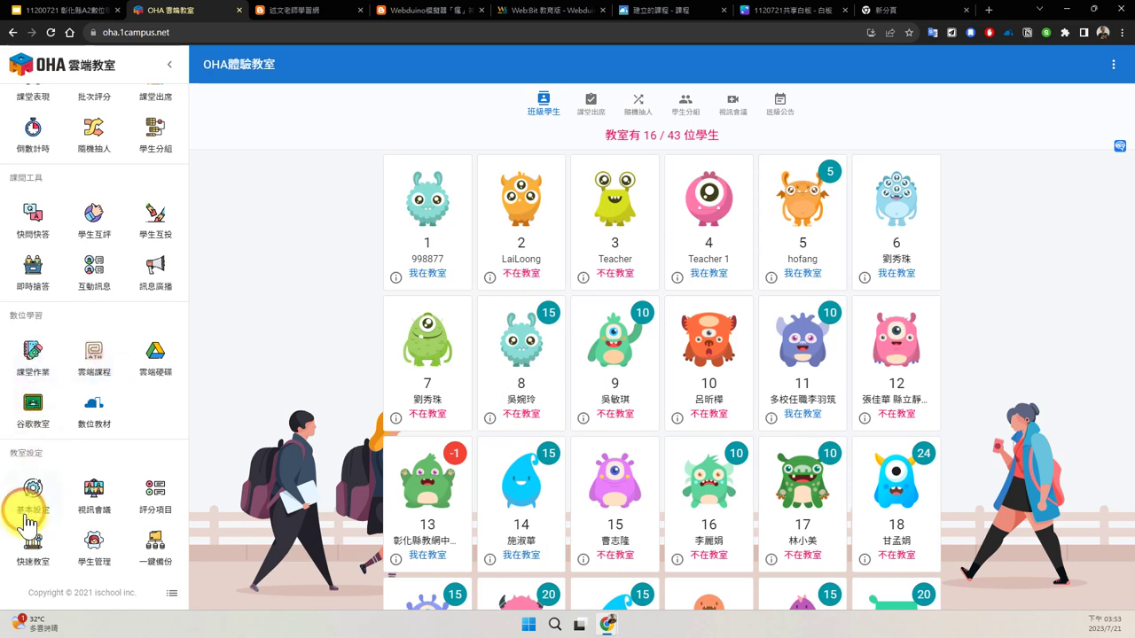
click(26, 574)
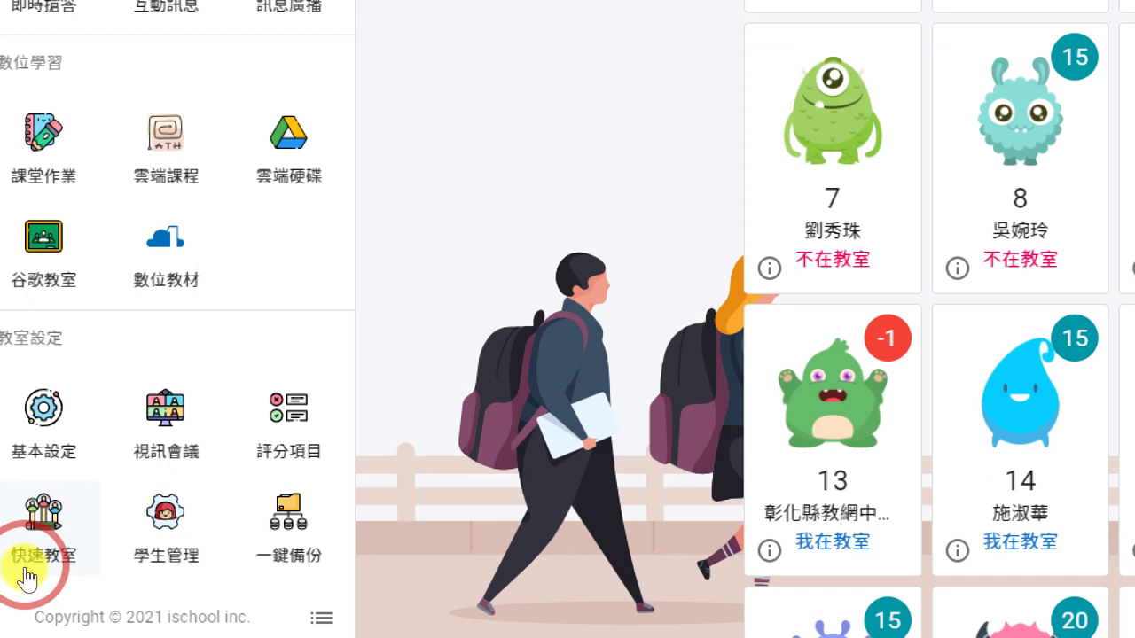
click(24, 544)
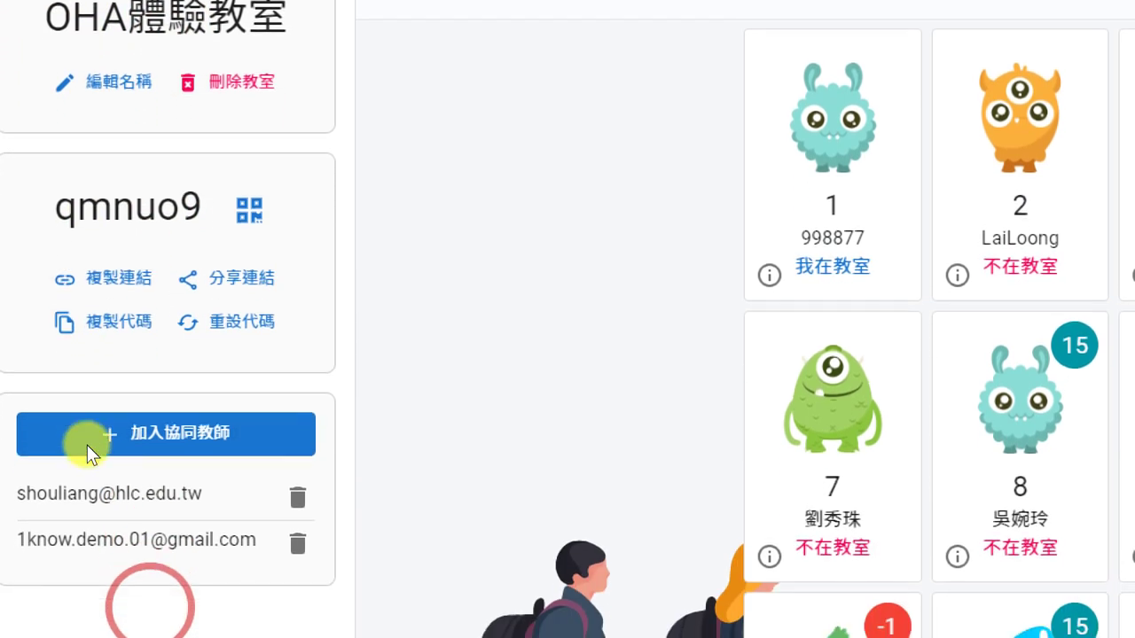
click(87, 452)
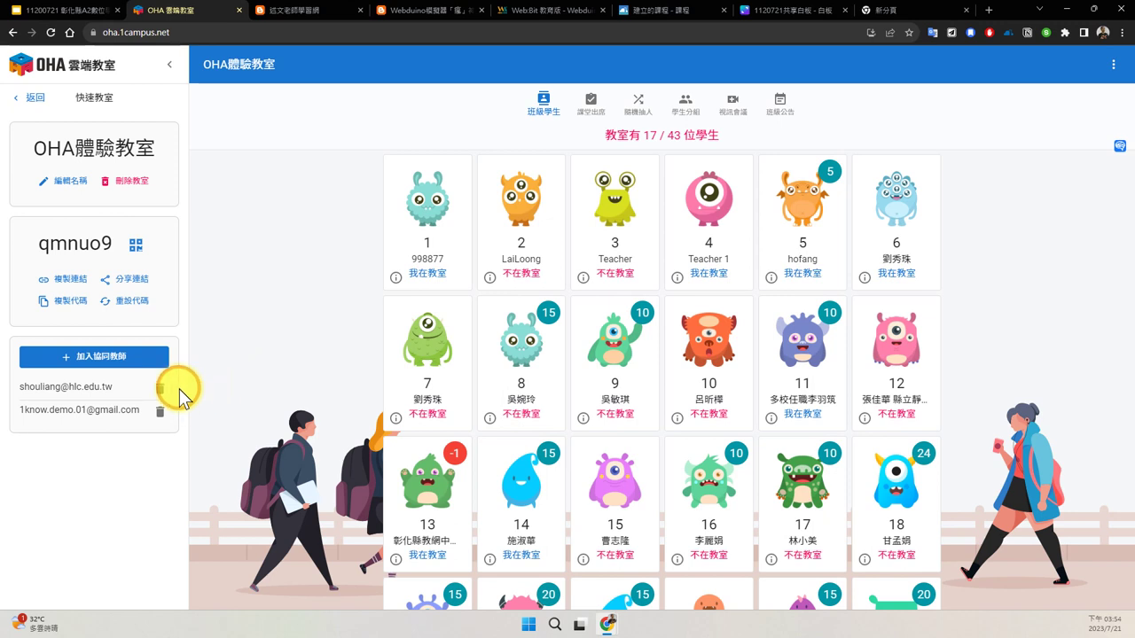
click(43, 100)
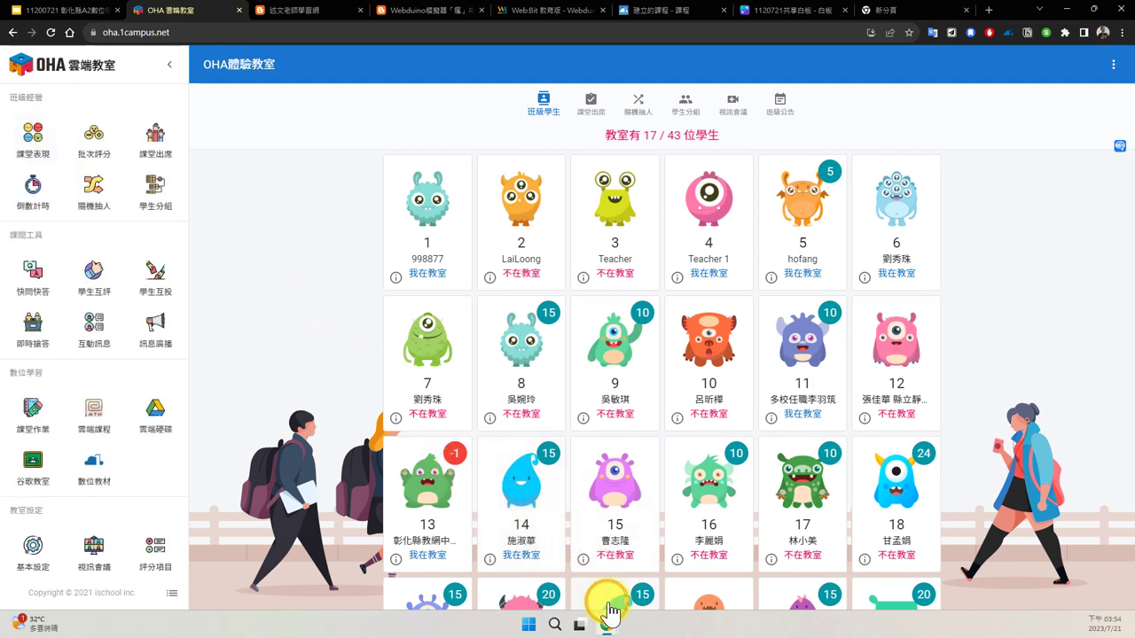
Step: Switch back to the 1Know window and return from the settings to the 0721 course page
mouse_move(608, 624)
click(583, 574)
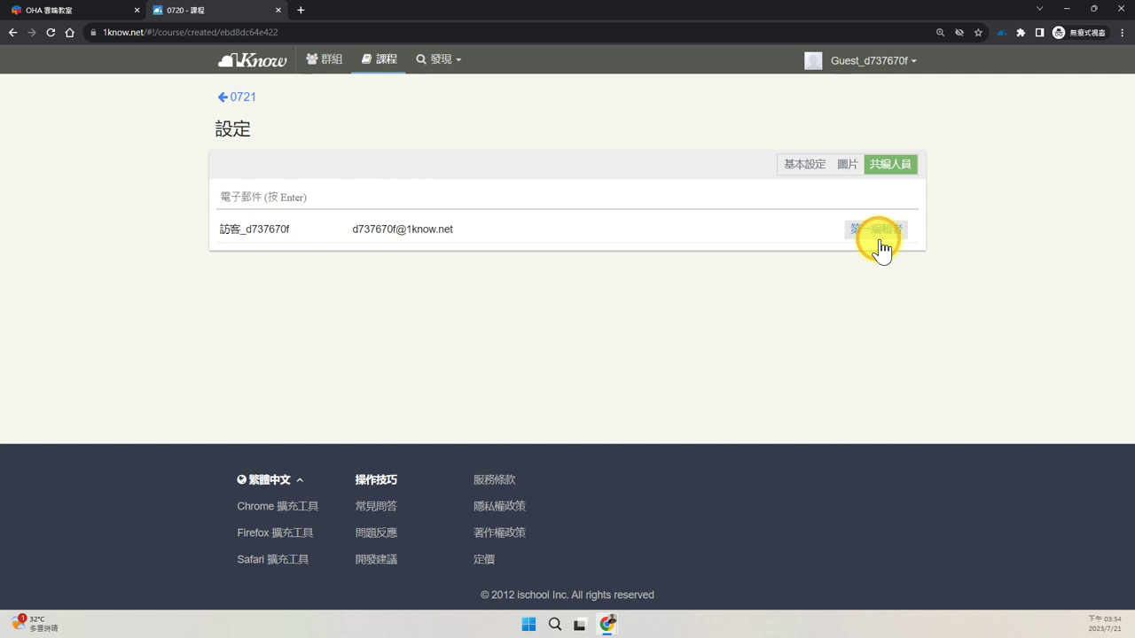
click(241, 98)
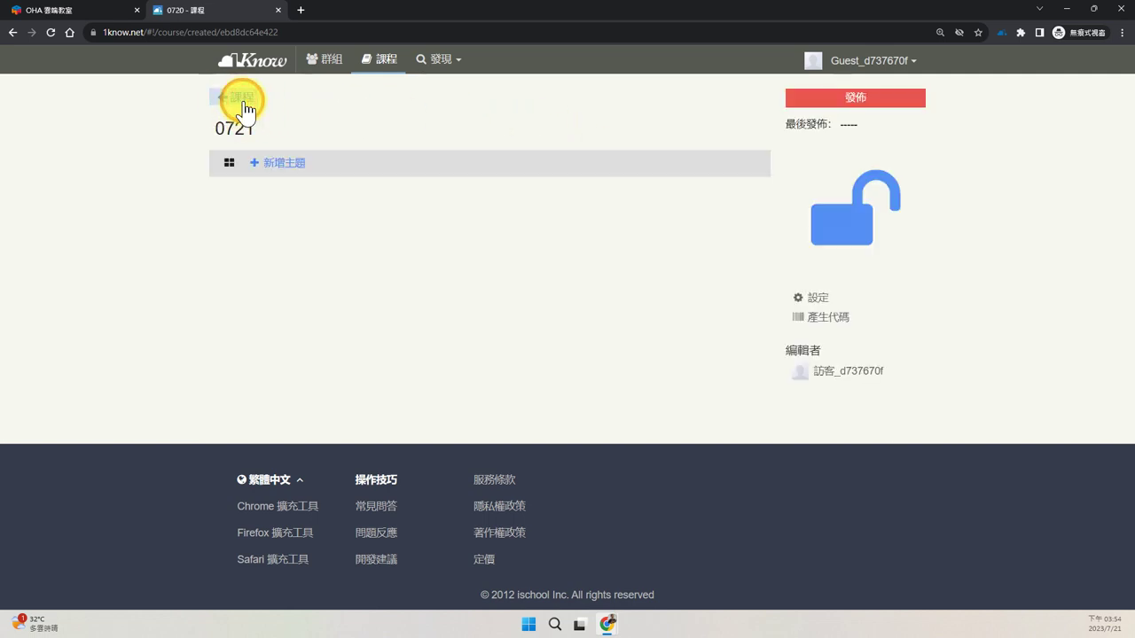
click(424, 235)
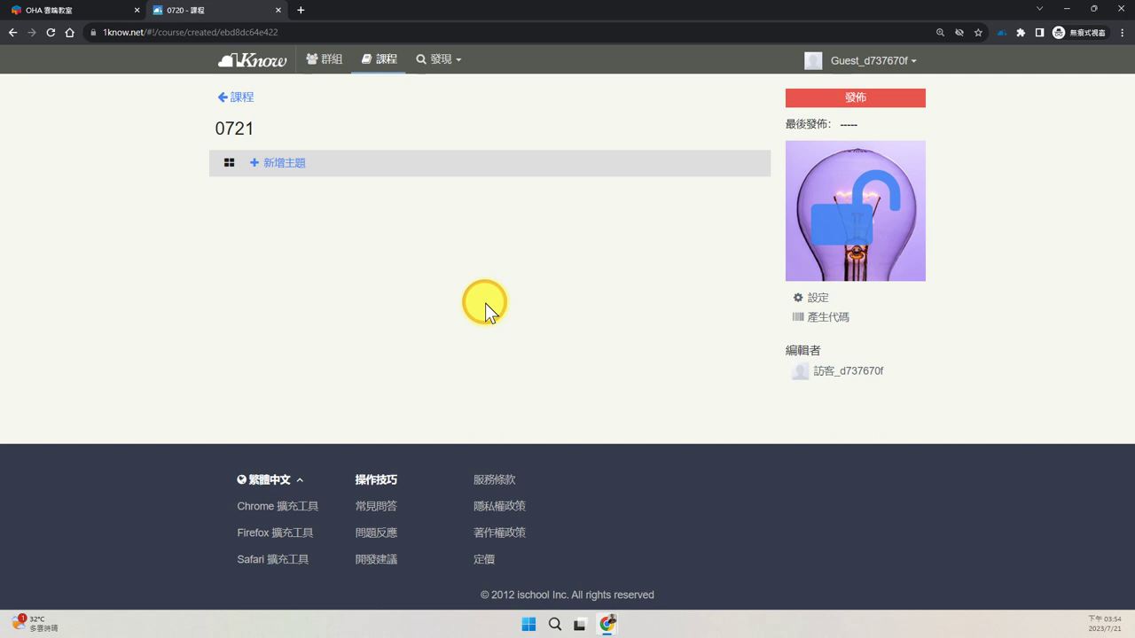
drag(251, 108, 223, 108)
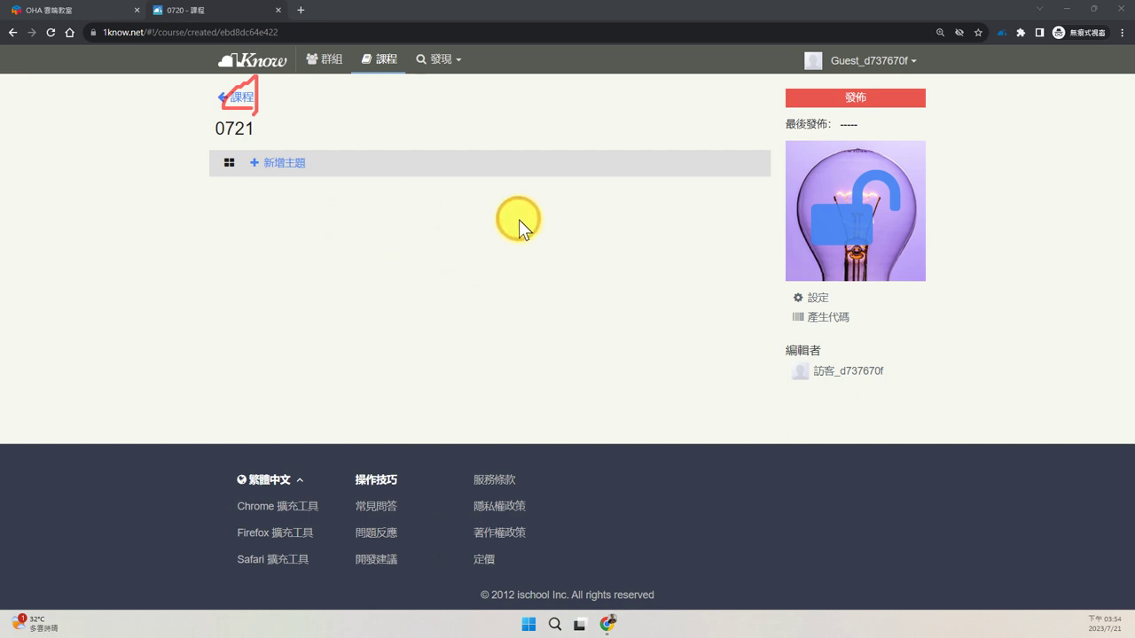
drag(324, 180, 241, 186)
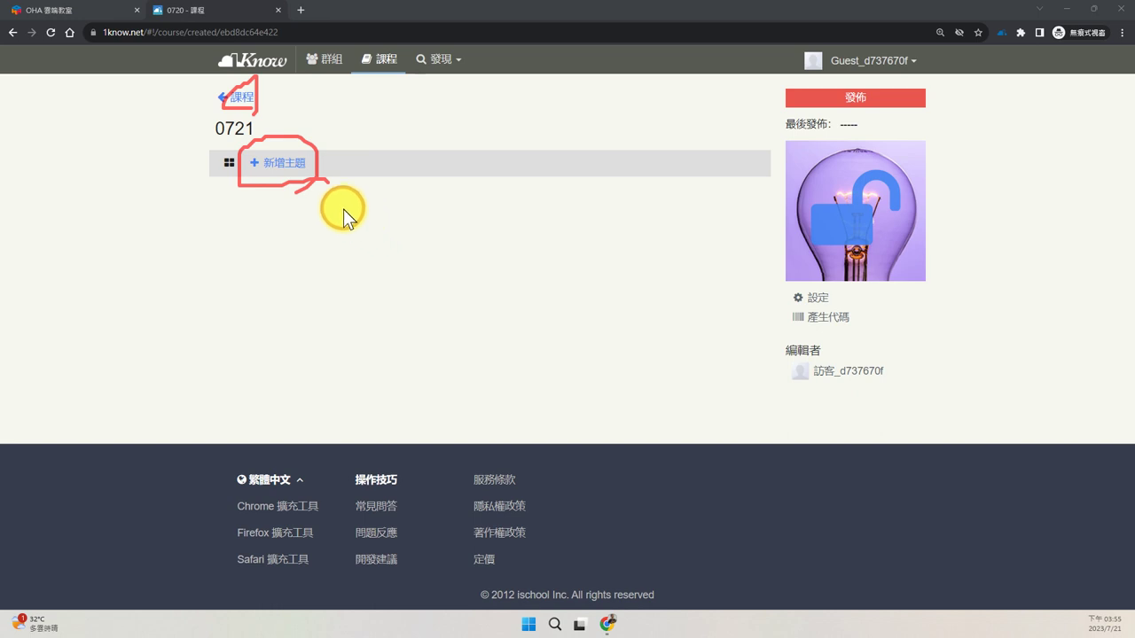
Step: Add a topic named 第一堂課程進度 to the course, copy its name, and save it as a draft
click(278, 165)
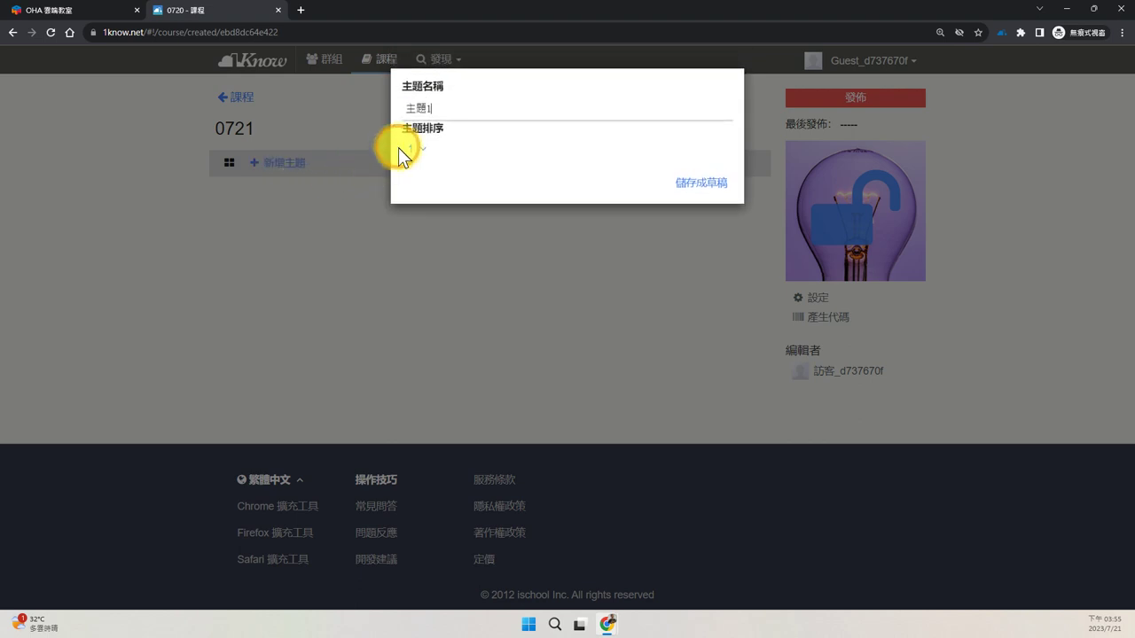
drag(442, 115, 392, 115)
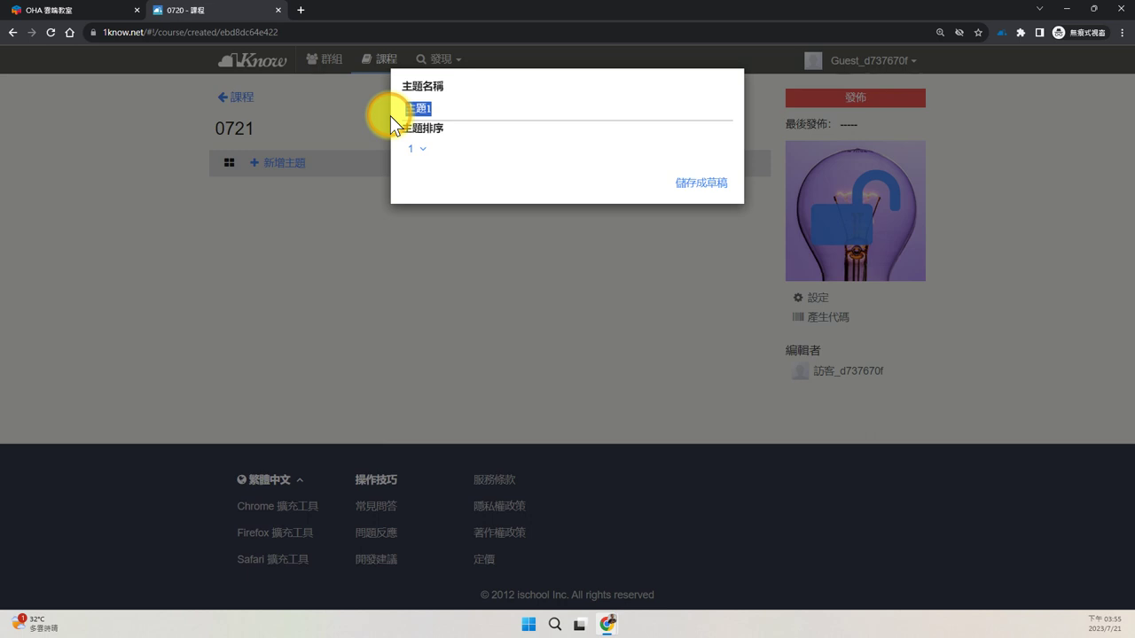
text(第)
text(一堂課HON)
text(程進度)
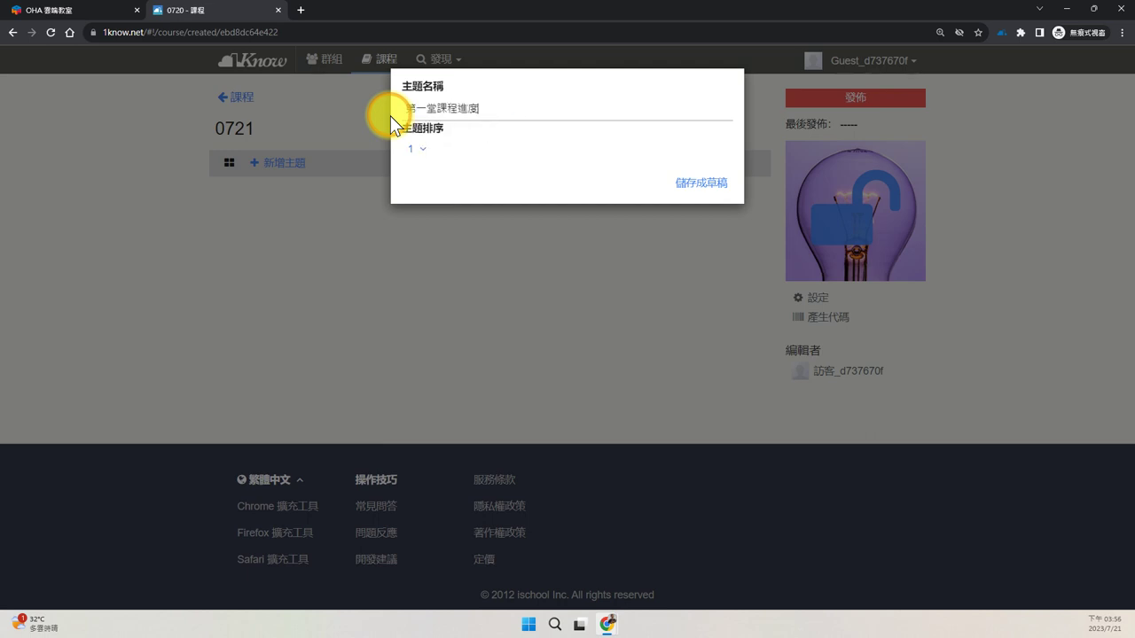
key(ctrl+a)
key(ctrl+c)
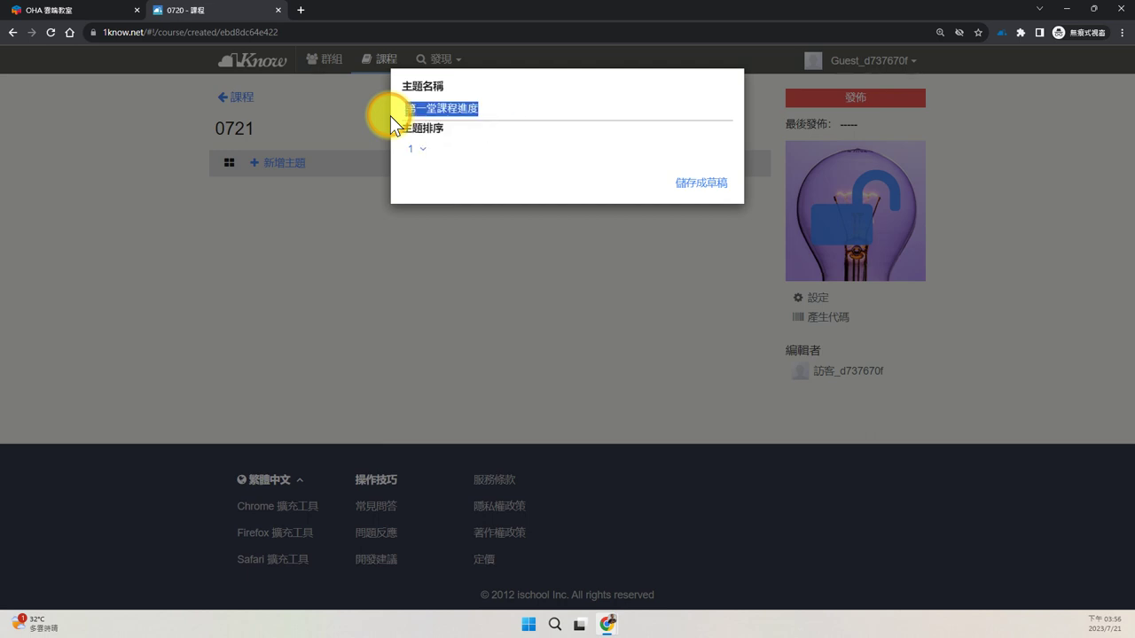
click(719, 191)
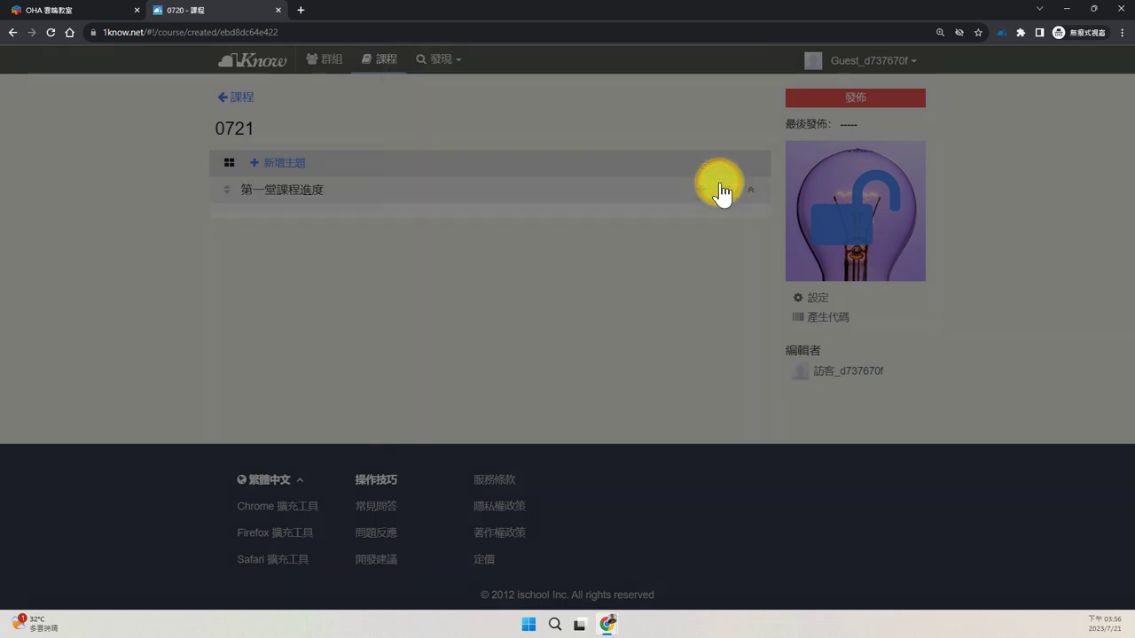
Step: Add a second topic named 第二堂課程進度, reusing the copied name, and save it as a draft
click(286, 164)
key(ctrl+a)
key(ctrl+v)
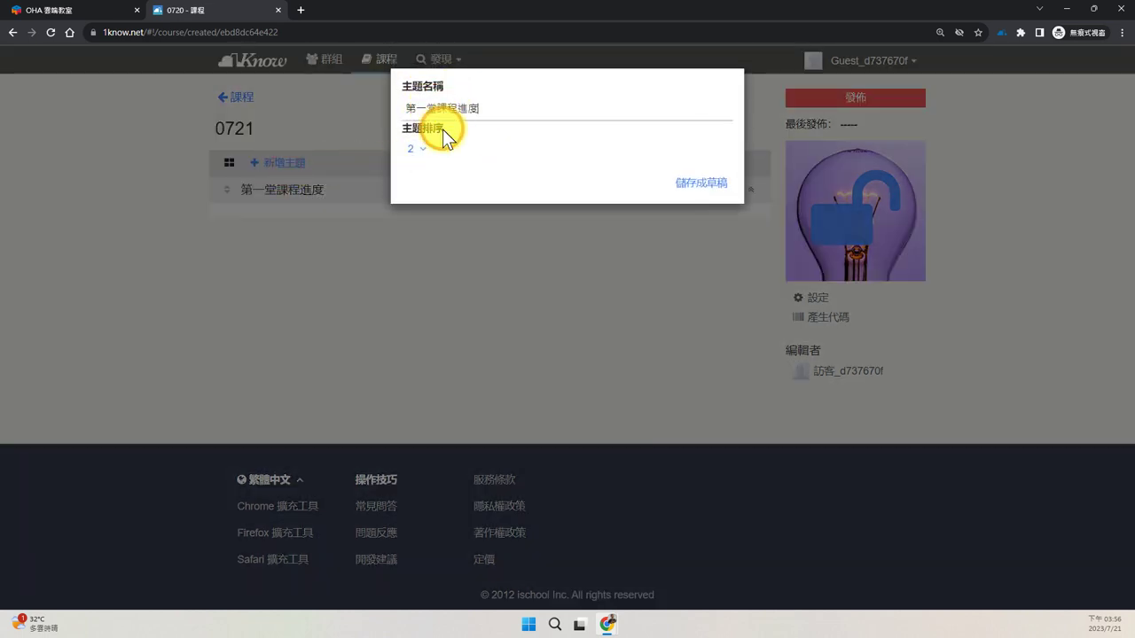
key(BackSpace)
text(二)
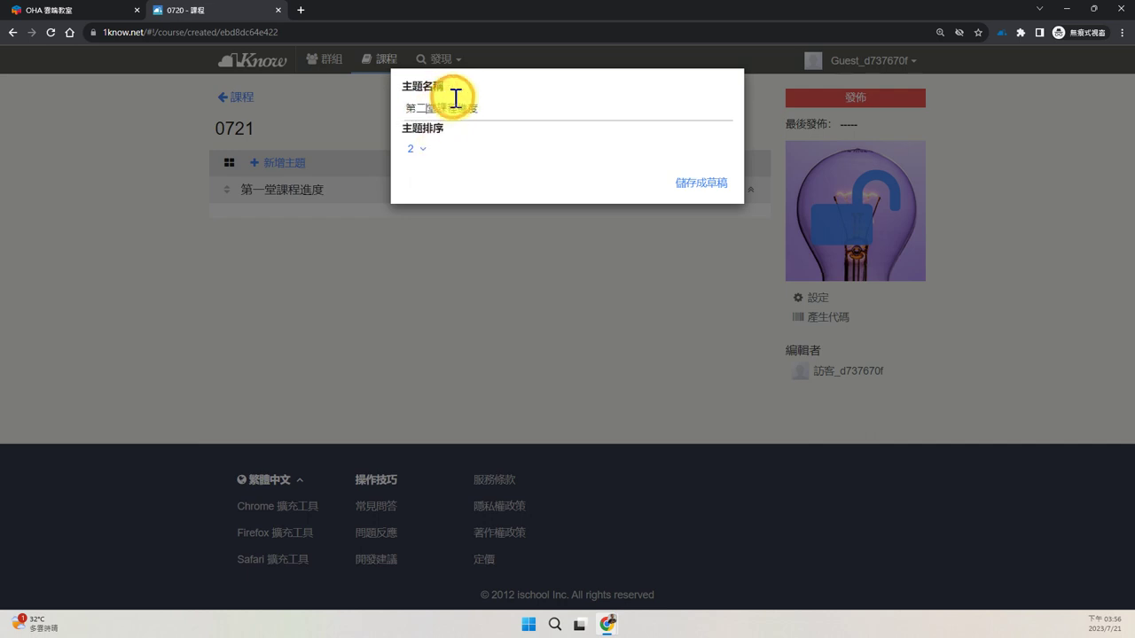
click(683, 182)
Step: Add two more topics named 數學 and 補充資料 to the course, saving each one as a draft
click(282, 166)
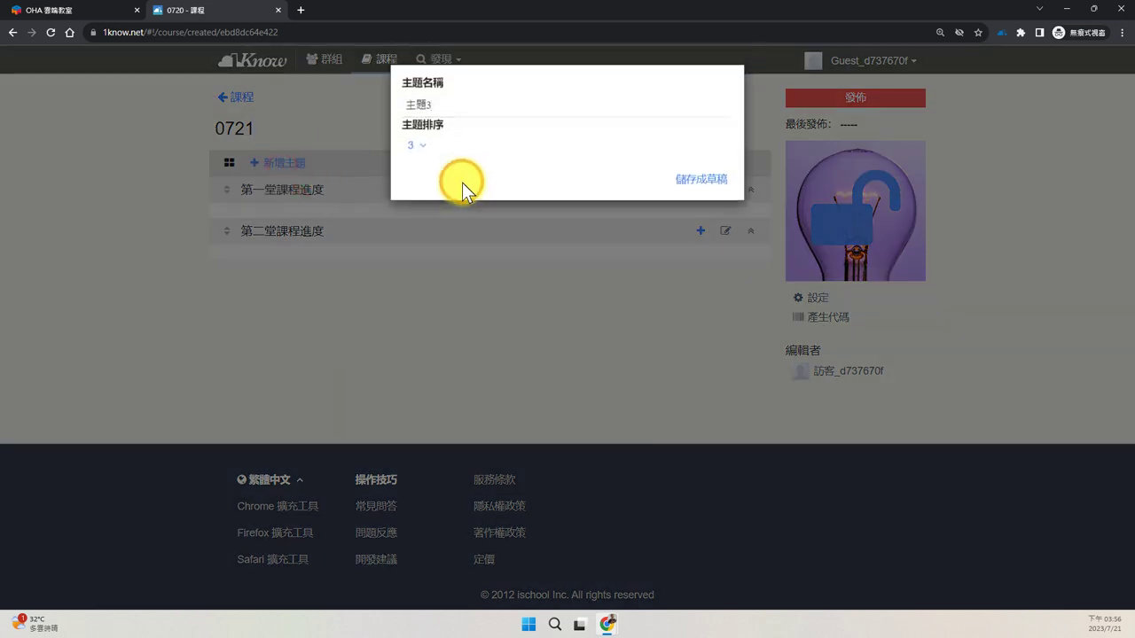
text(數學)
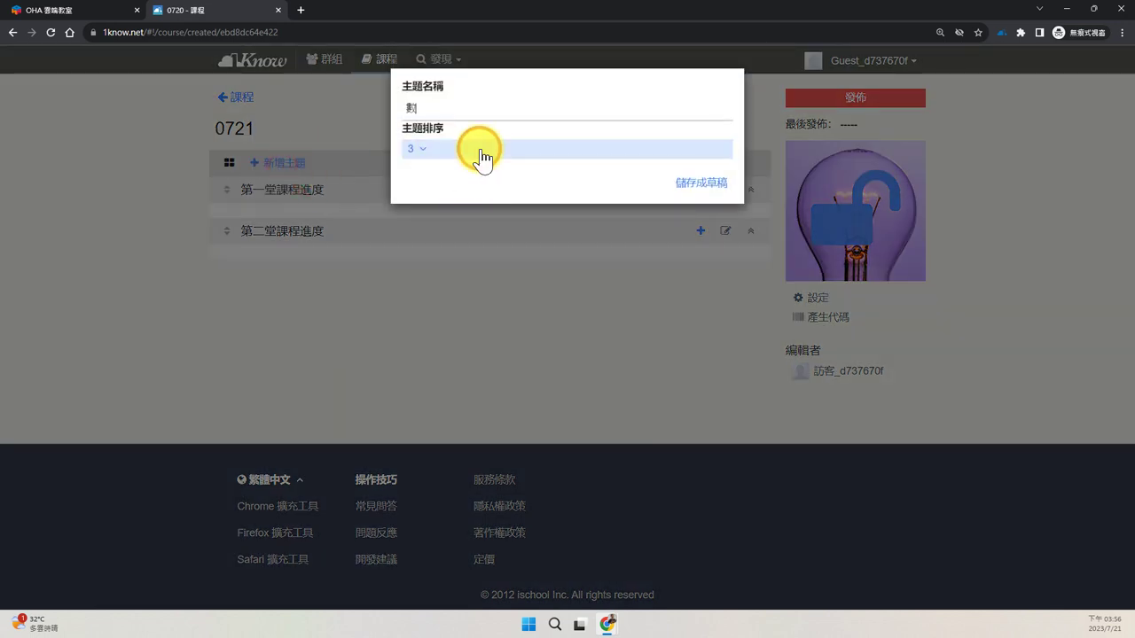
click(685, 186)
click(292, 165)
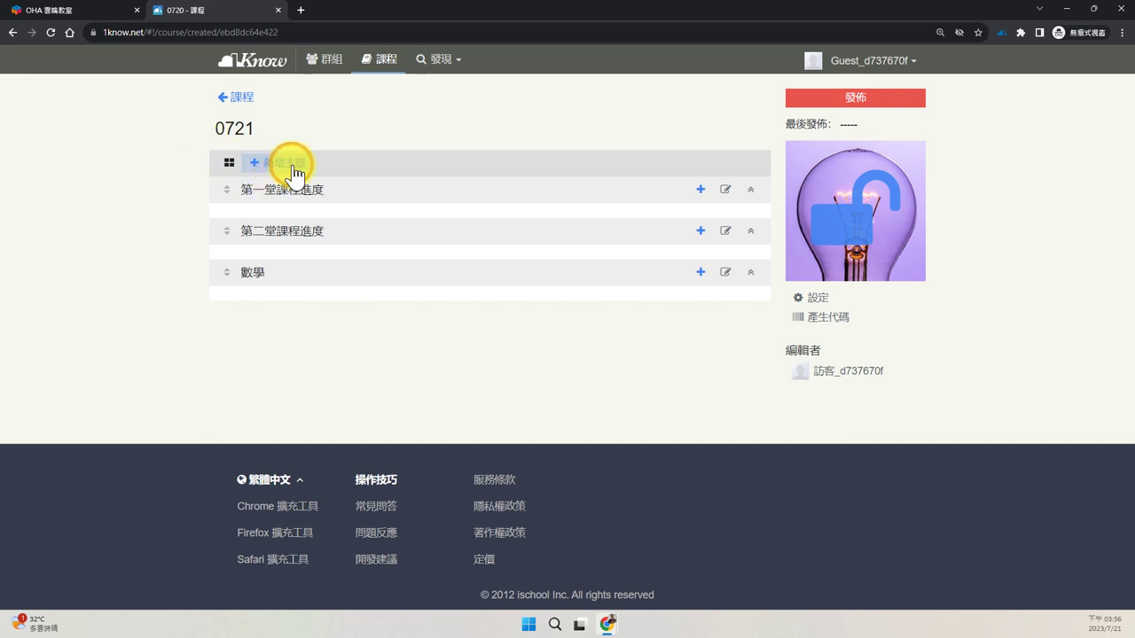
text(補充資料)
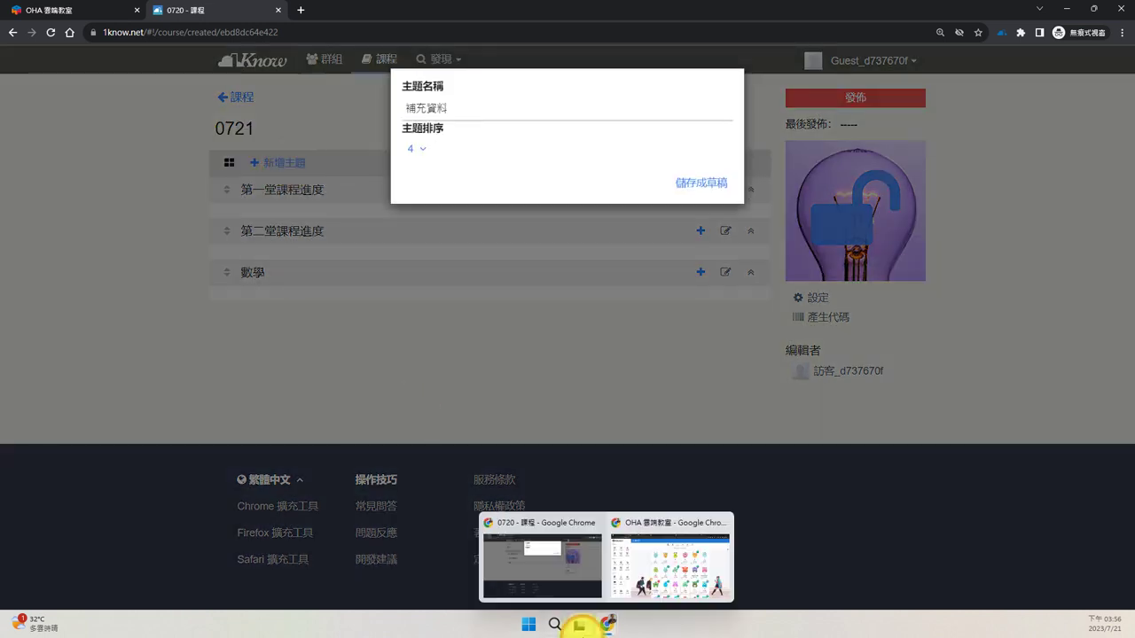
click(697, 186)
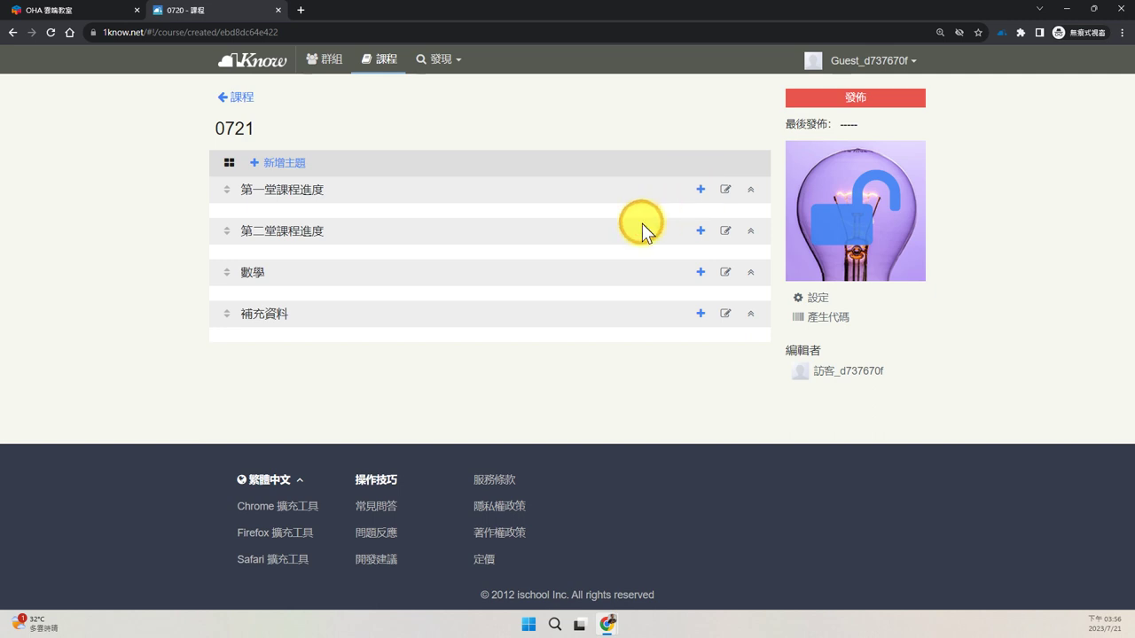
Step: Reorder the course topics with 數學 first and 補充資料 second, and return to the 1Know window
drag(218, 269, 218, 186)
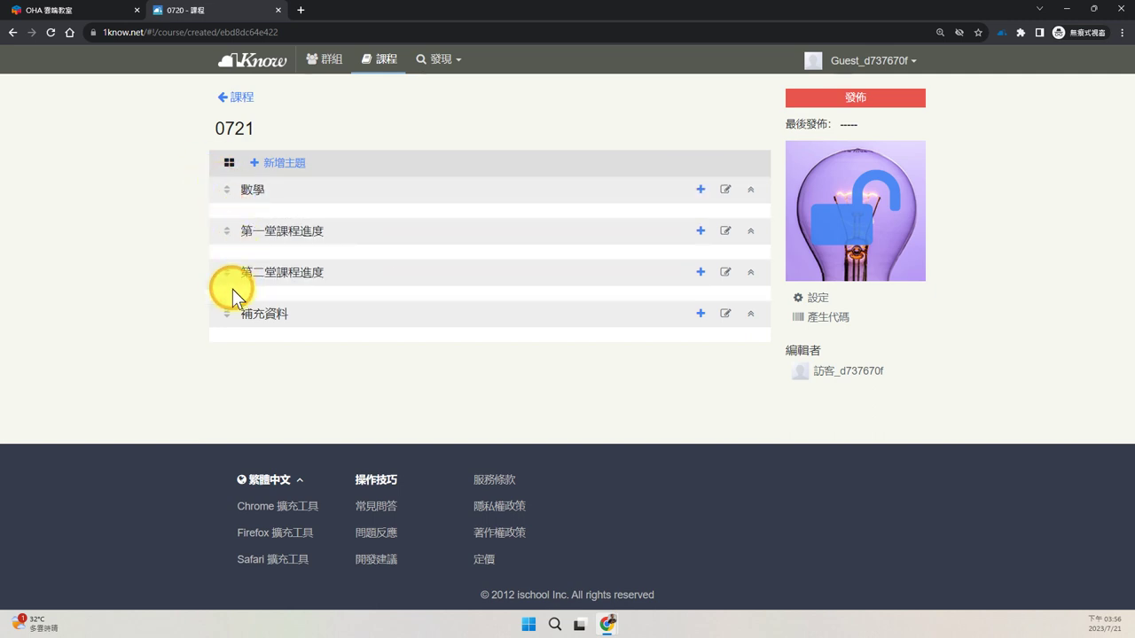
drag(224, 312, 244, 216)
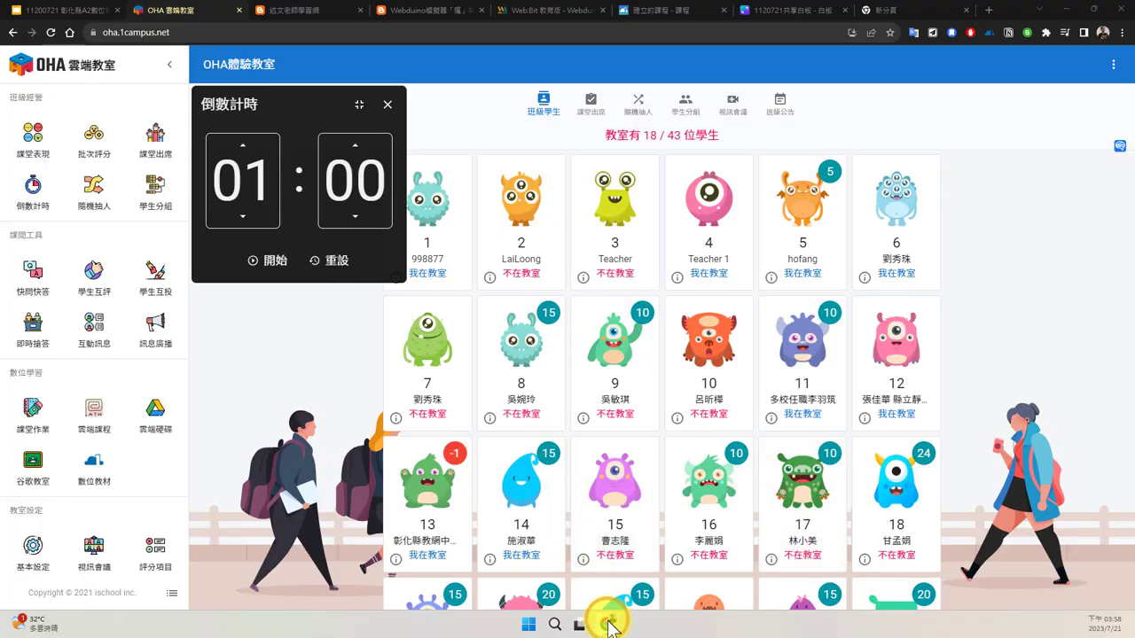
mouse_move(612, 626)
click(568, 572)
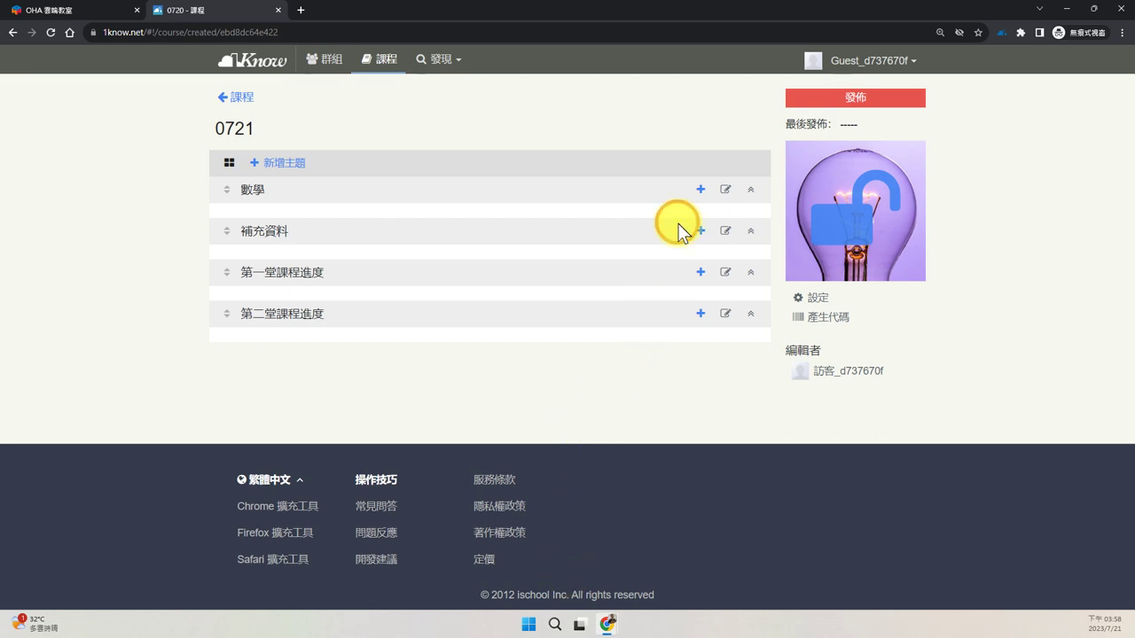
Step: Switch to the Canva whiteboard 1120721共享白板 and delete the 5Ws template with its surrounding sticky notes from page 1
mouse_move(609, 627)
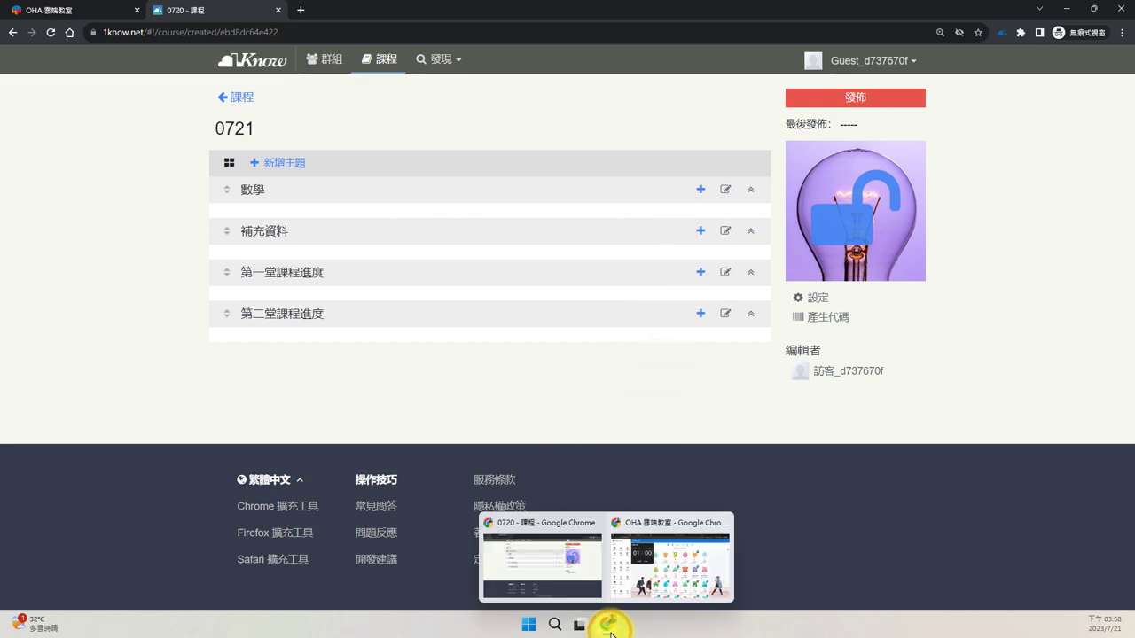
click(675, 572)
click(786, 9)
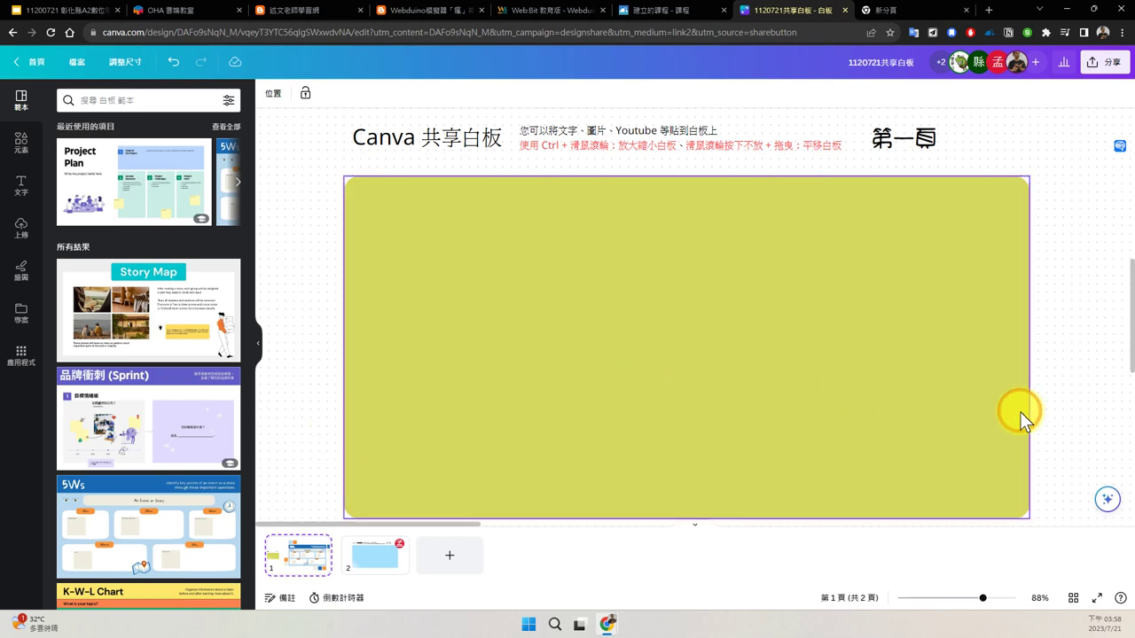
scroll(1075, 370, down, 3)
drag(1074, 371, 260, 370)
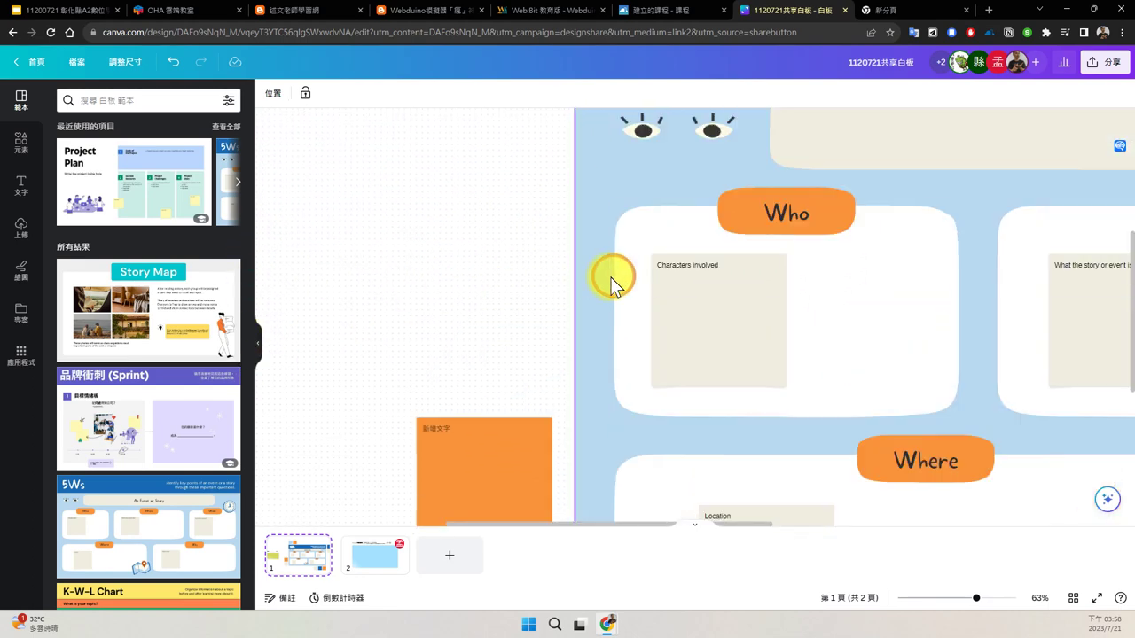
scroll(615, 278, down, 4)
scroll(618, 282, down, 2)
drag(537, 177, 454, 180)
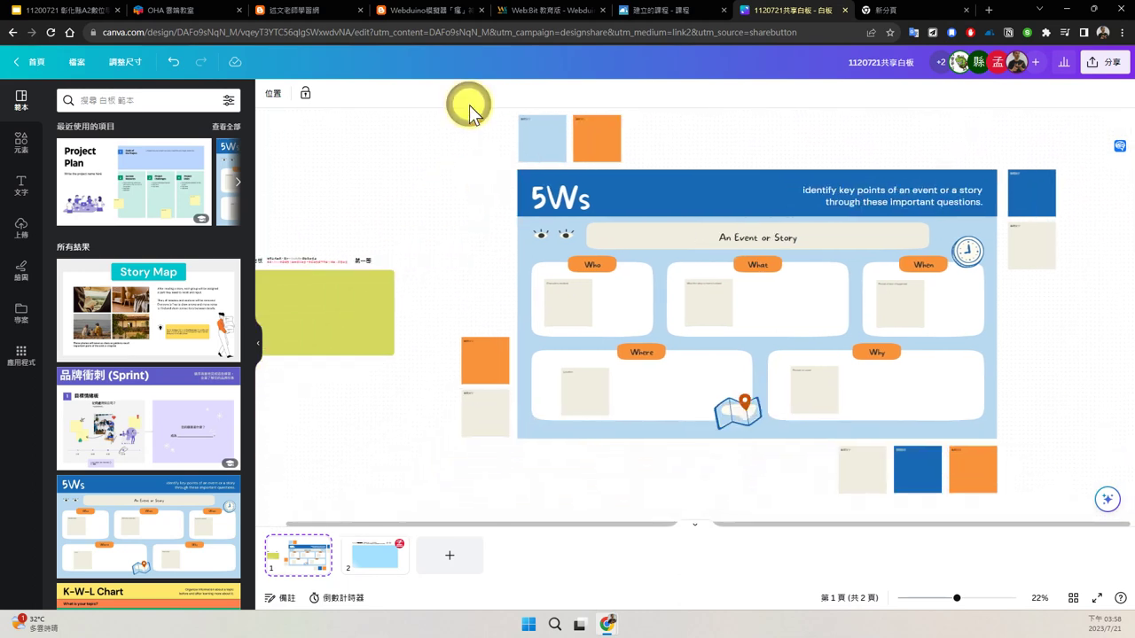
drag(458, 128, 1049, 511)
key(Delete)
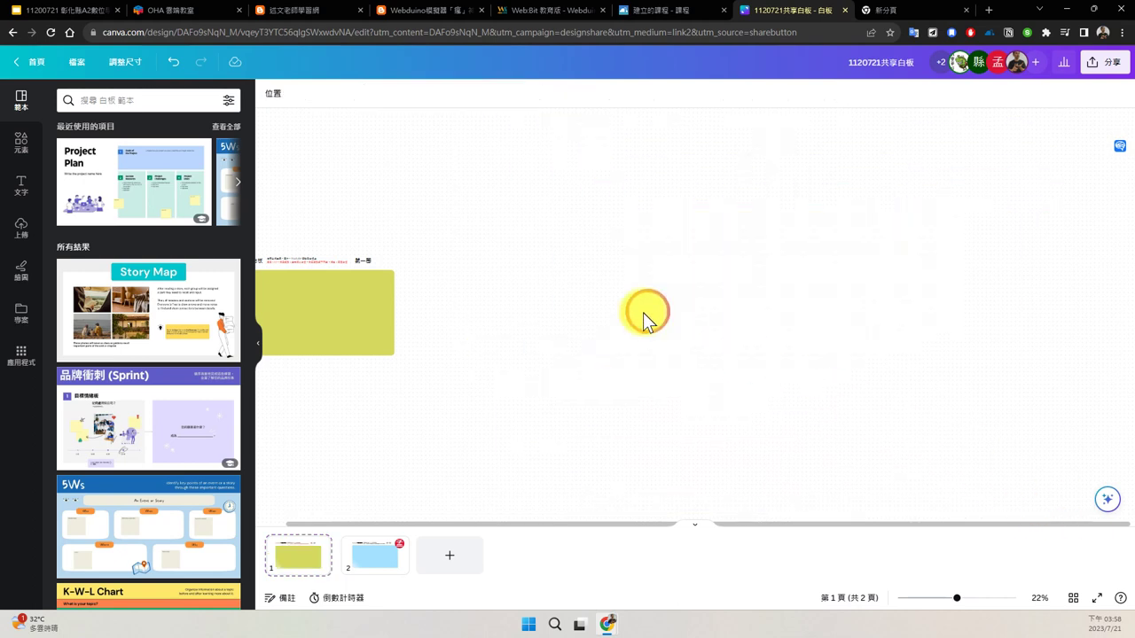
Step: Reframe page 1 of the whiteboard on its heading and green area at 88% zoom
click(304, 556)
drag(624, 401, 808, 406)
scroll(742, 401, up, 5)
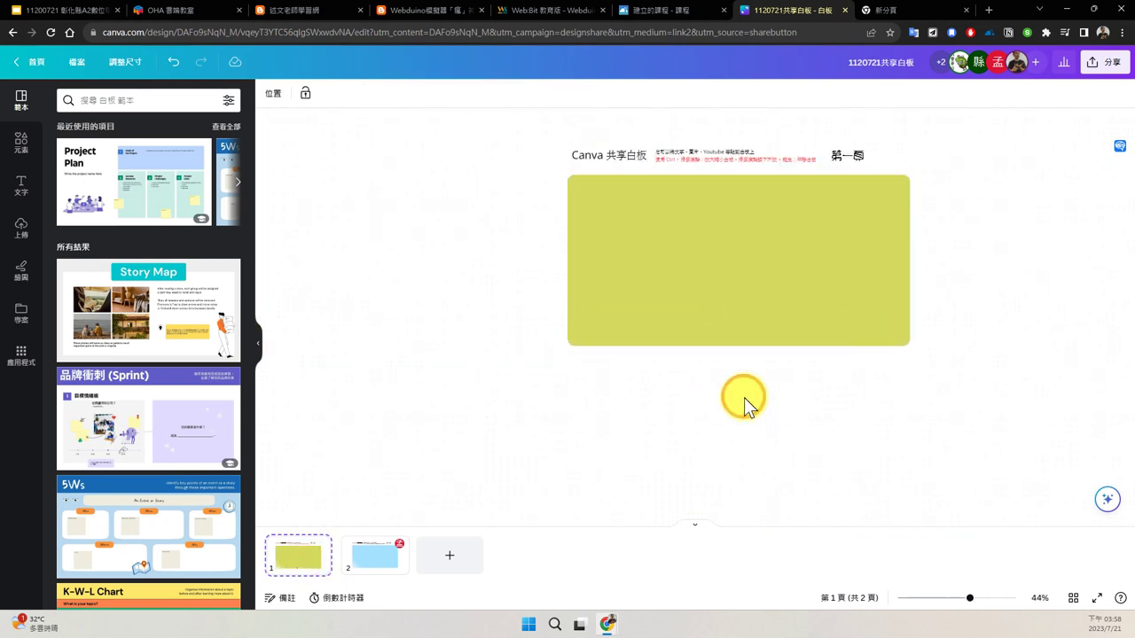
scroll(743, 401, up, 5)
drag(828, 311, 775, 537)
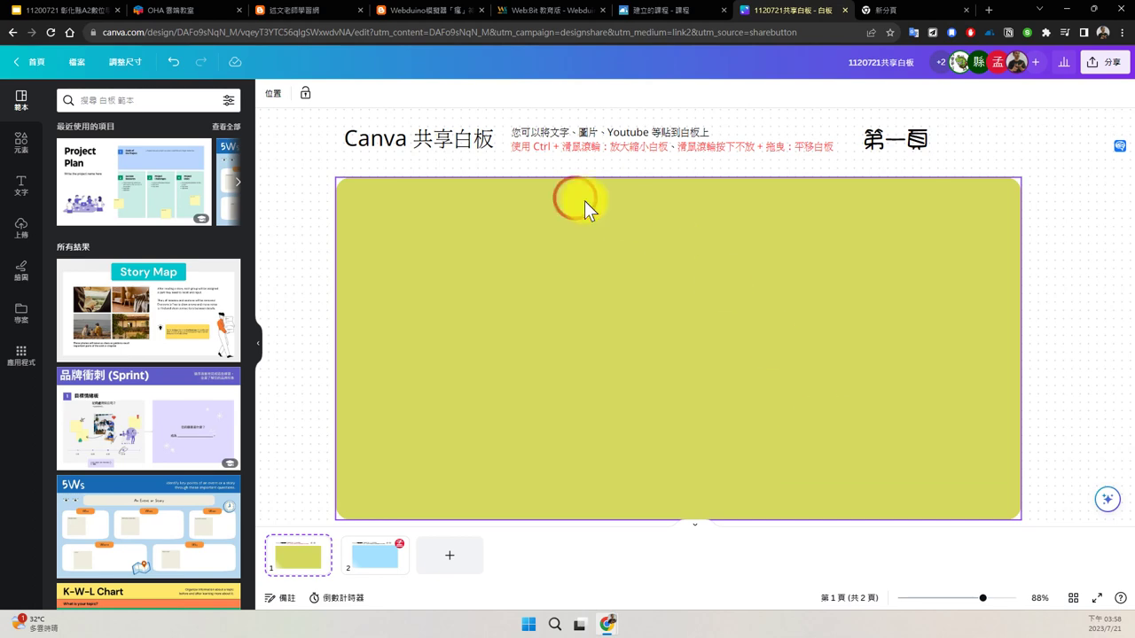
Step: Switch to the workshop presentation in Google Slides and review slides 25 and 26 on building 1Know courses and video materials
click(87, 10)
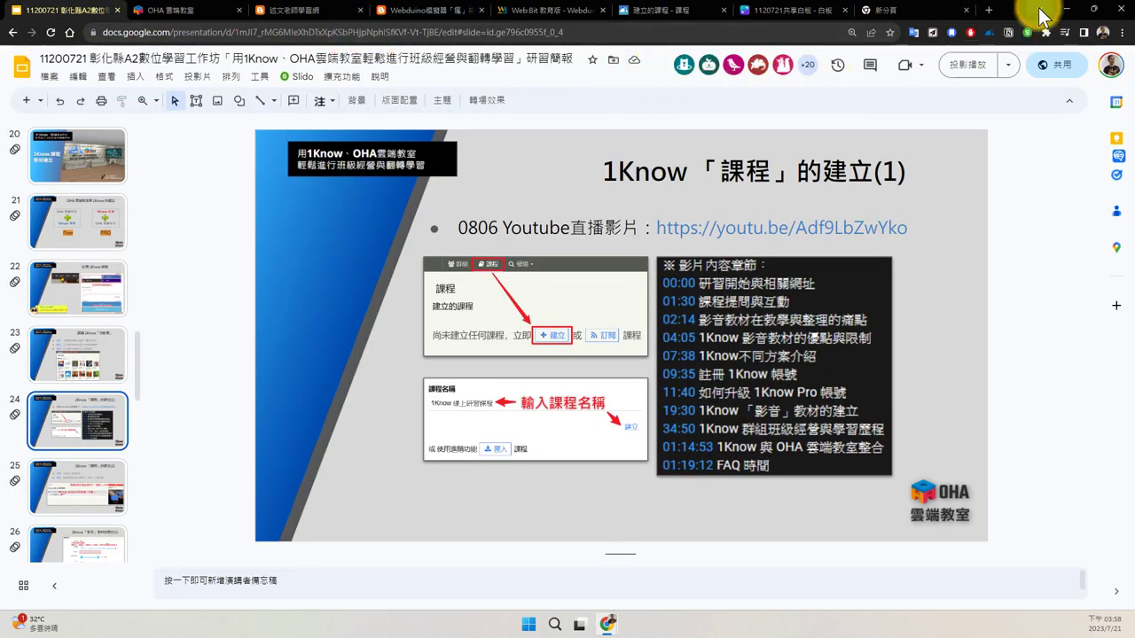
click(95, 470)
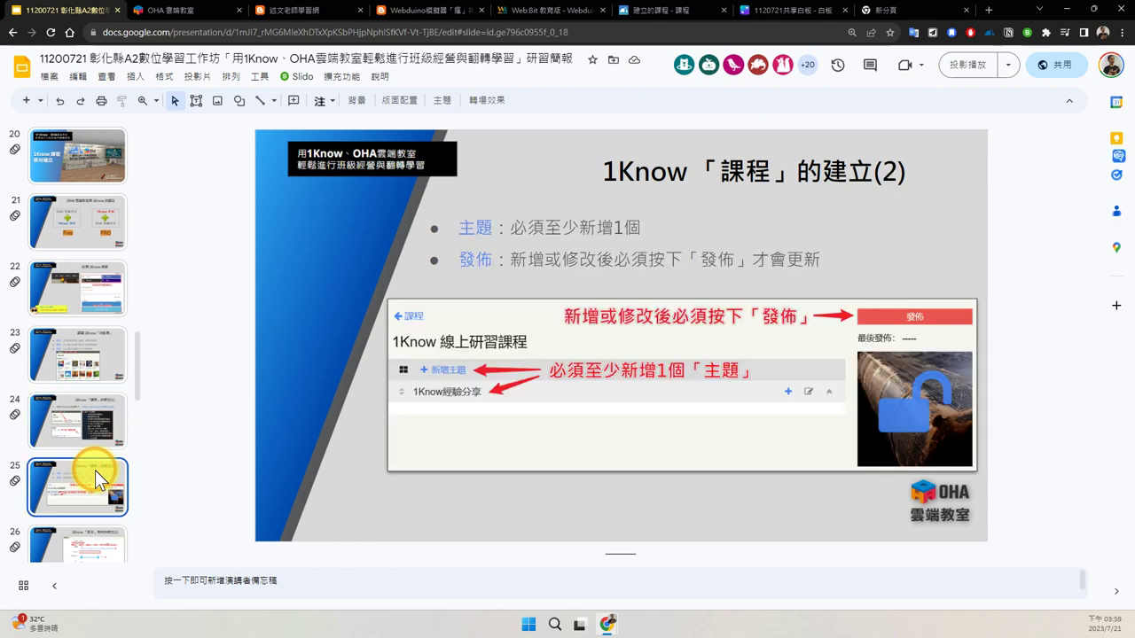
scroll(95, 470, down, 2)
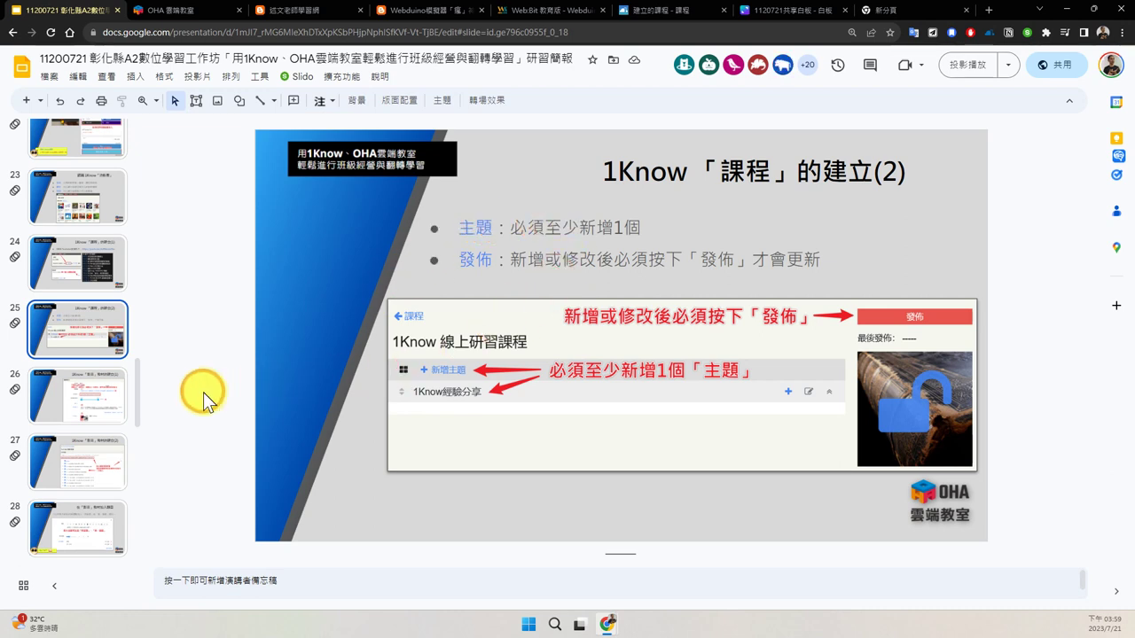
click(59, 397)
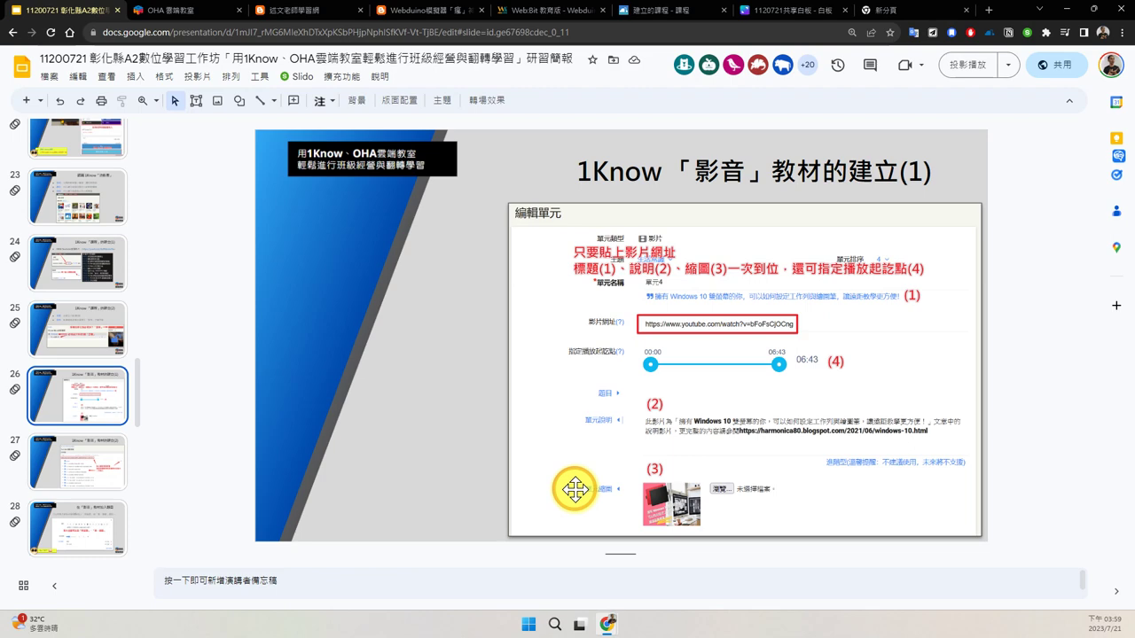
Step: From the teacher's learning blog, go to the YouTube channel's videos and open 02：Web:Bit 即時氣象資訊顯示器(1), pausing playback
click(301, 11)
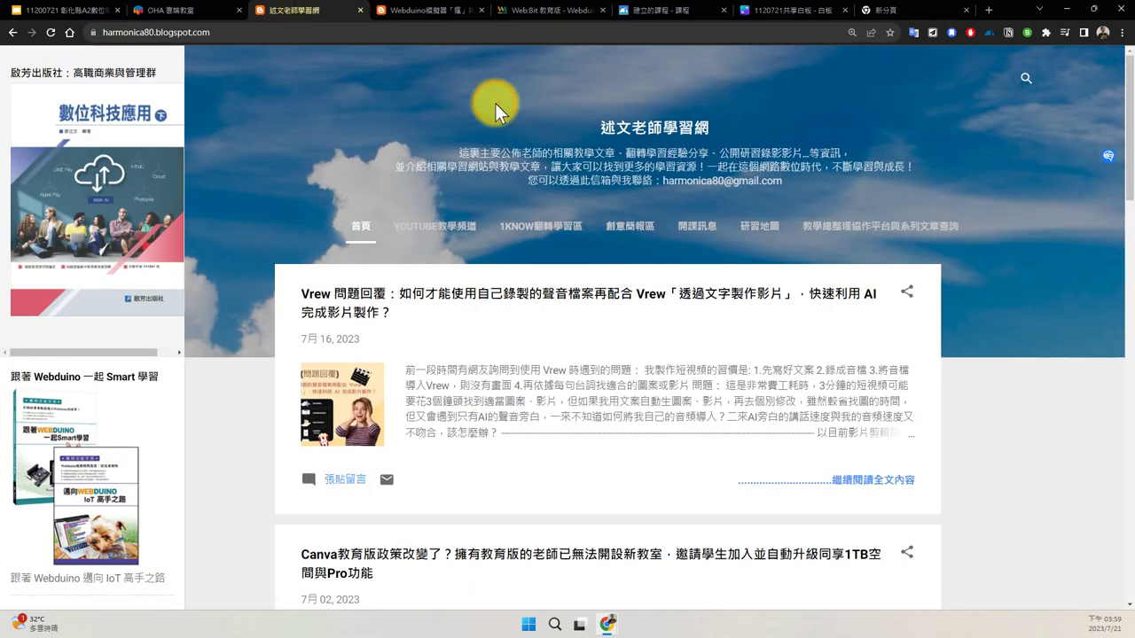
click(445, 233)
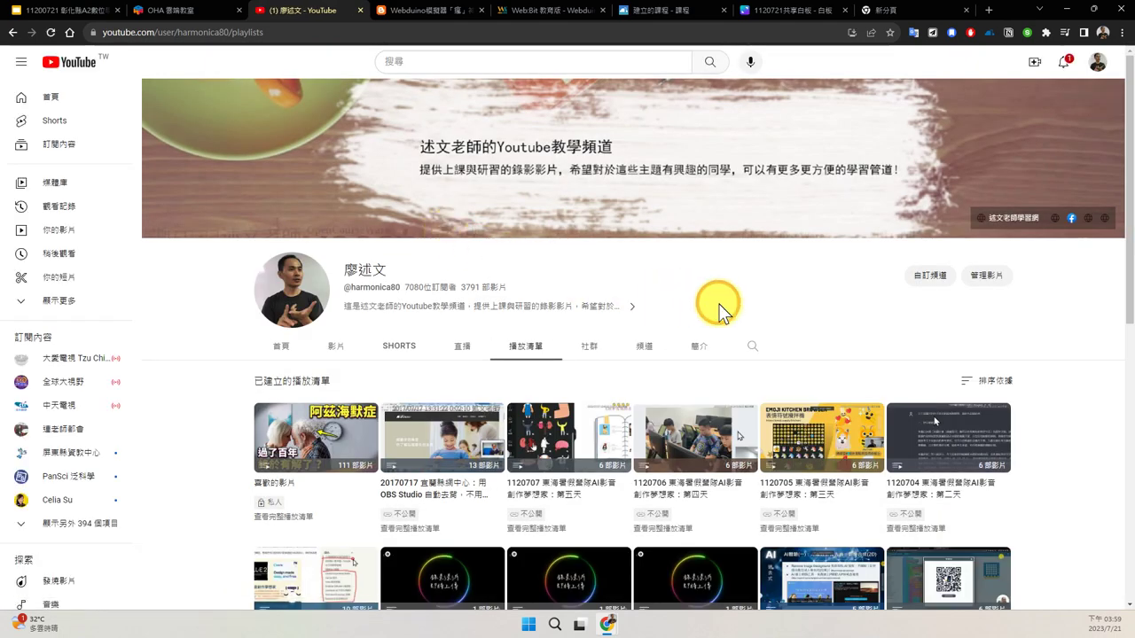
click(339, 345)
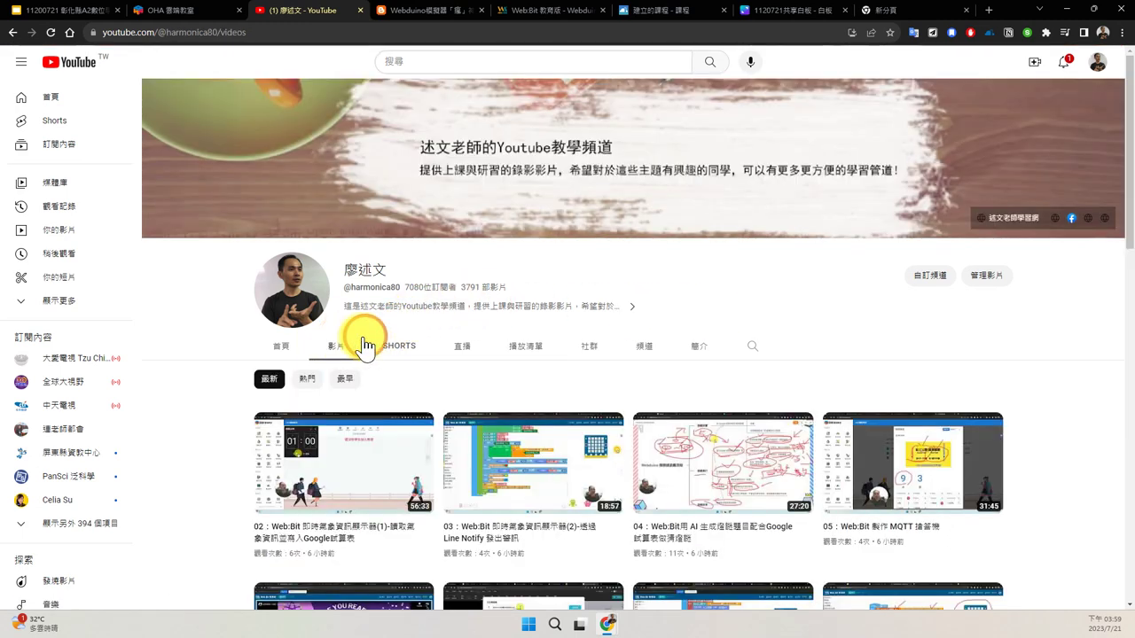
scroll(540, 330, down, 2)
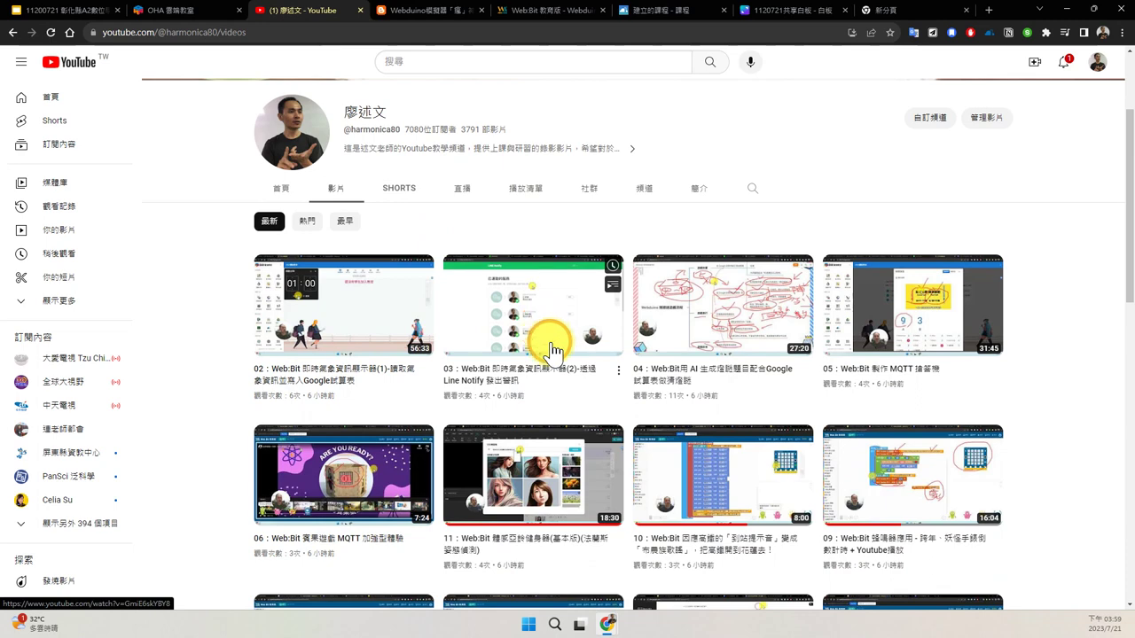
click(333, 378)
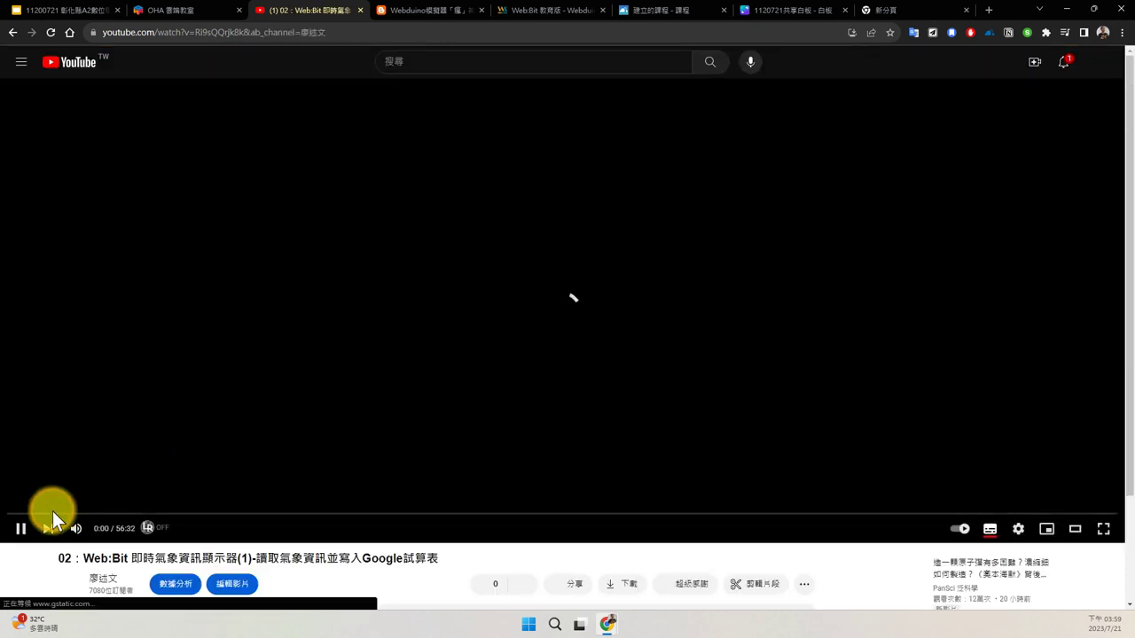
click(21, 528)
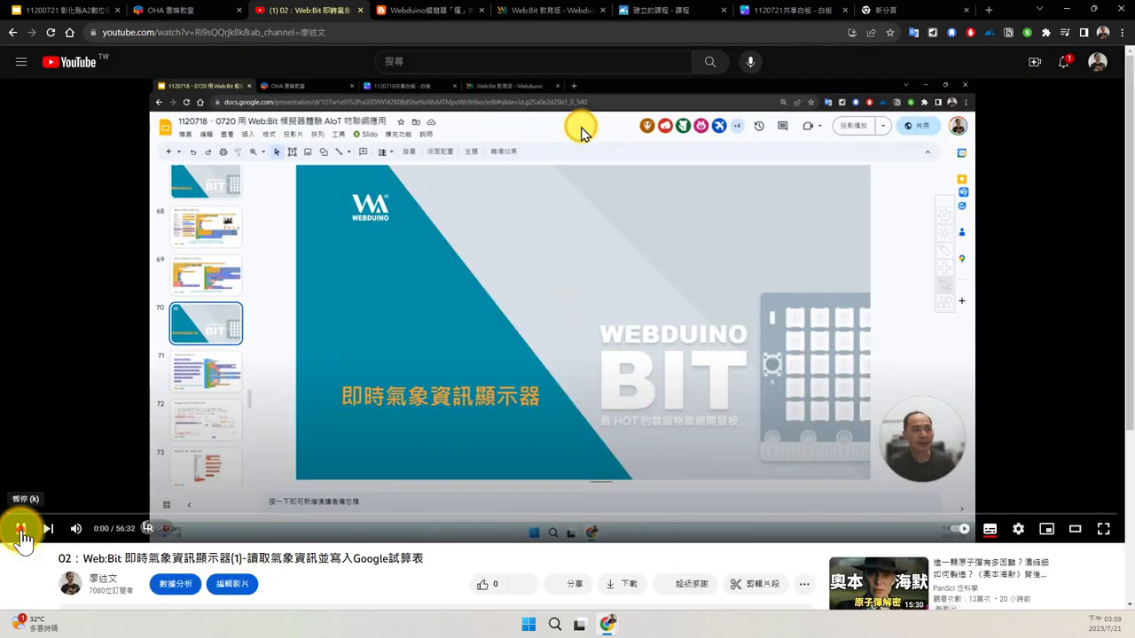
Step: Mark the video's web address, title and picture area with red pen annotations, and clear all the markings
click(280, 33)
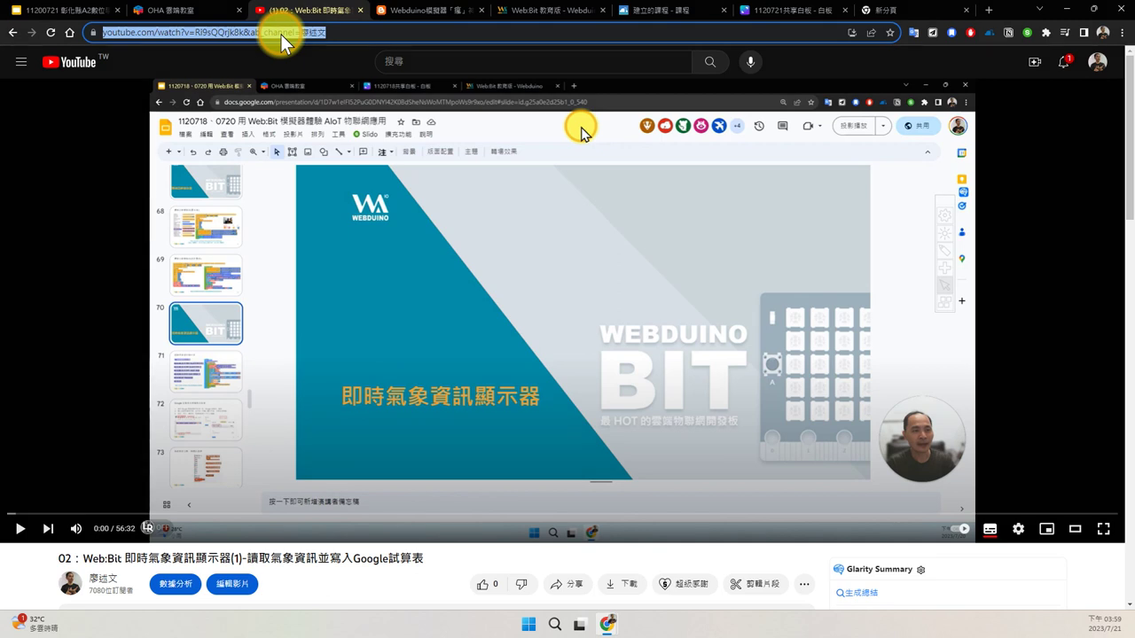
click(301, 78)
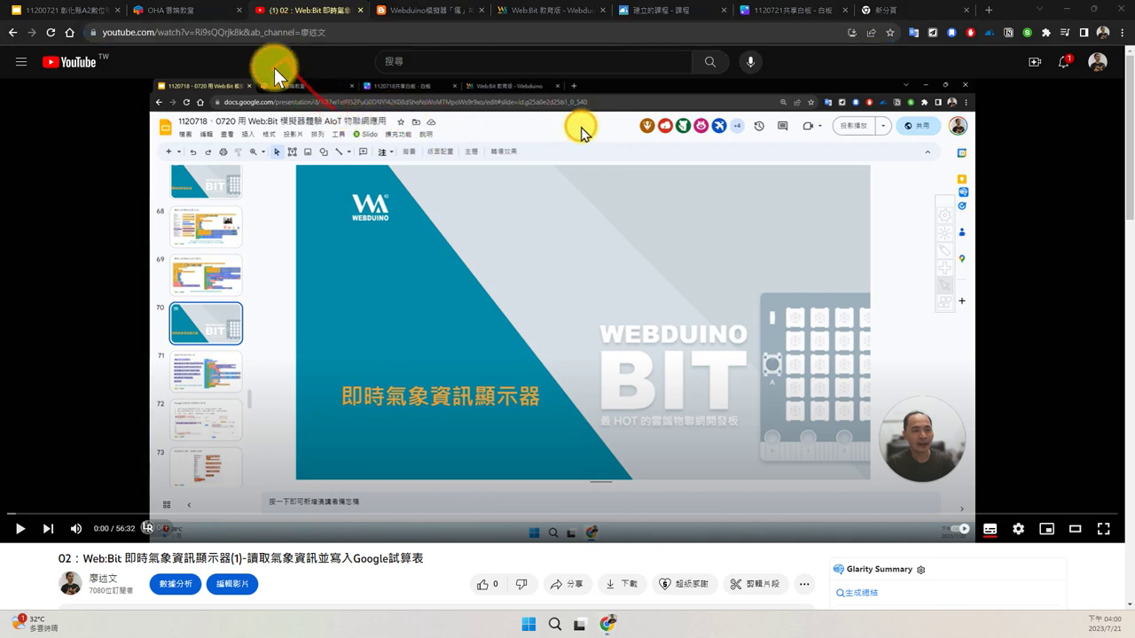
drag(283, 59, 281, 62)
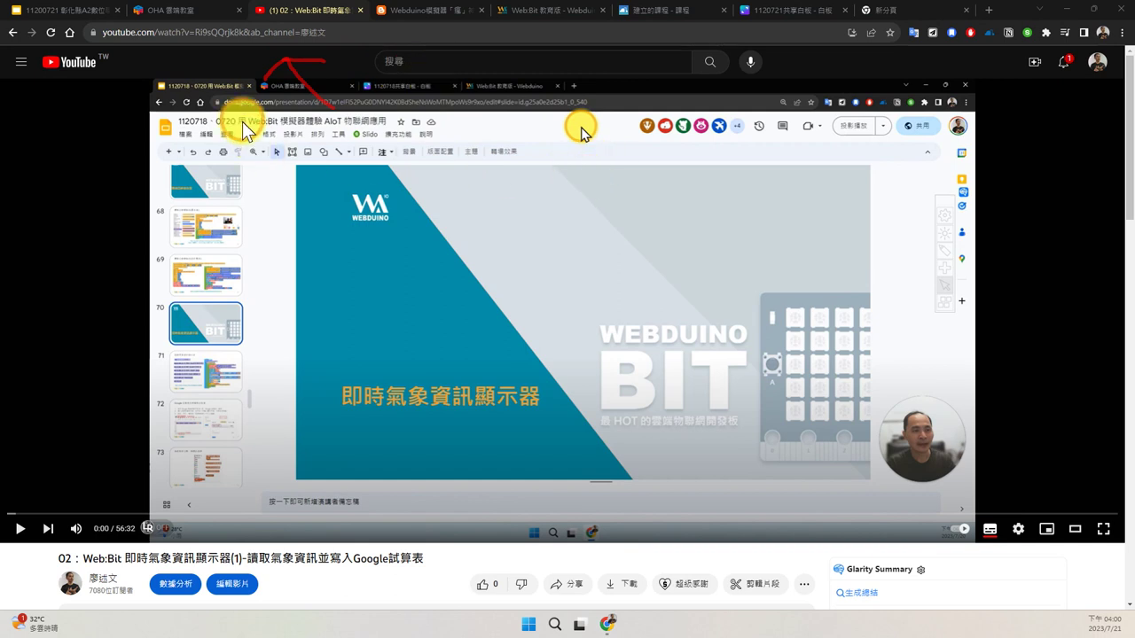
drag(89, 67, 382, 50)
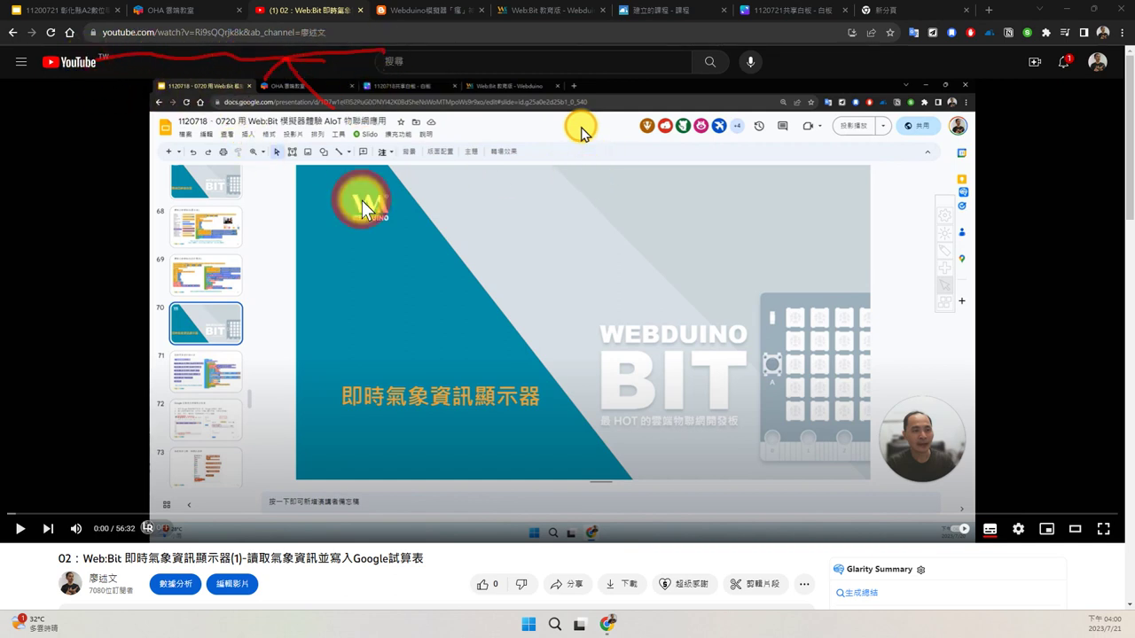
mouse_move(40, 549)
mouse_down()
mouse_move(255, 523)
mouse_move(482, 542)
mouse_move(329, 585)
mouse_move(144, 587)
mouse_move(30, 562)
mouse_move(35, 545)
mouse_up()
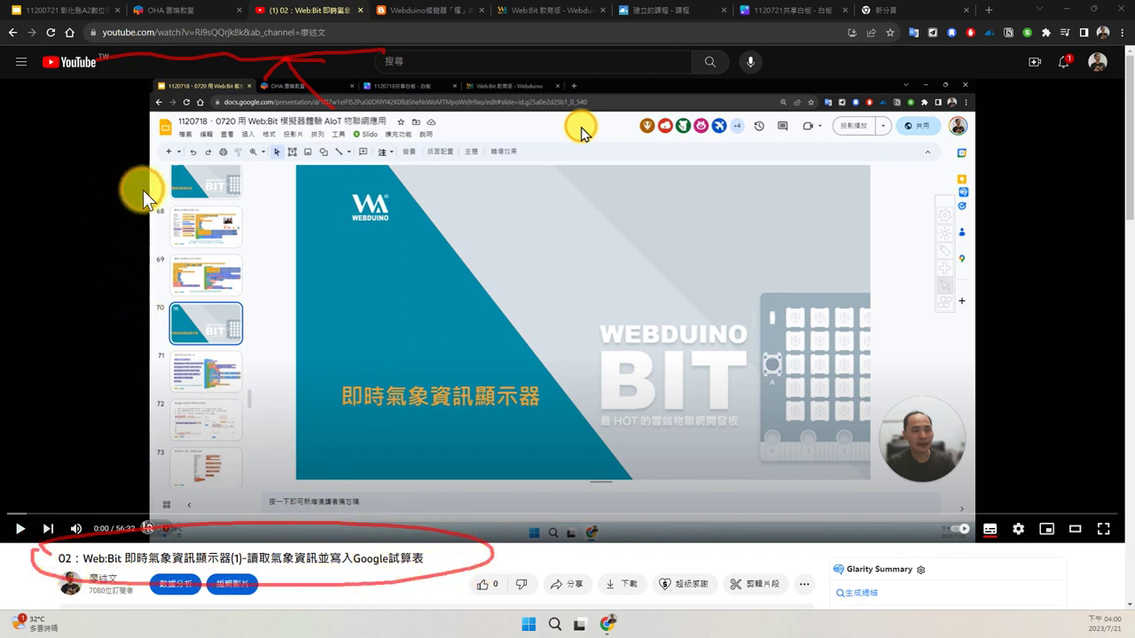
drag(216, 133, 243, 385)
mouse_move(259, 144)
mouse_down()
mouse_move(720, 153)
mouse_move(695, 381)
mouse_up()
drag(190, 385, 789, 389)
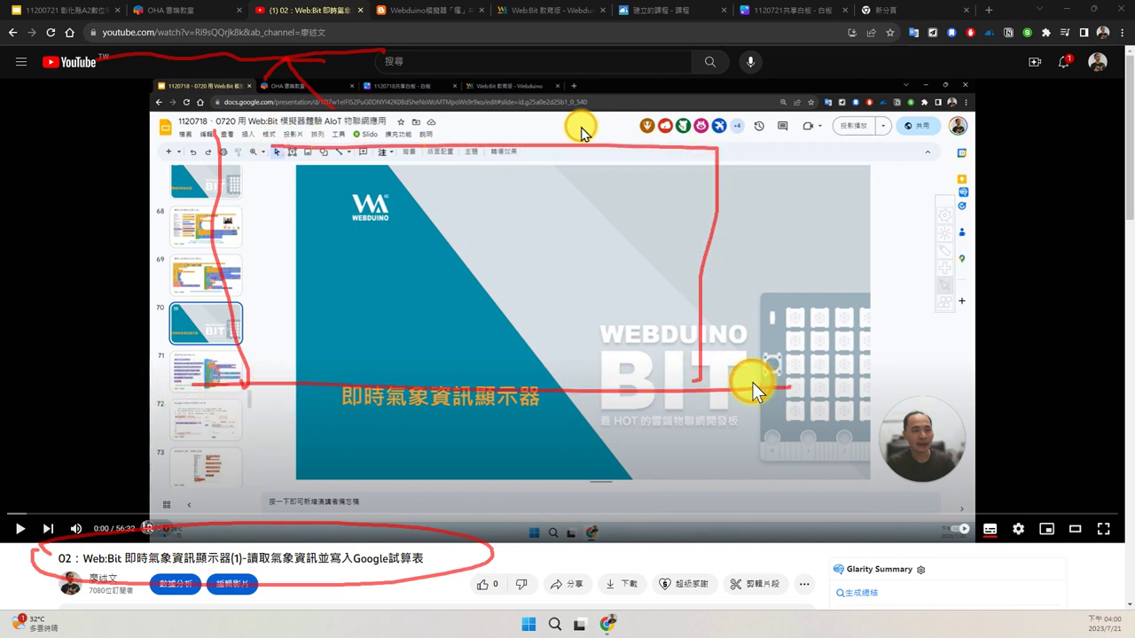
key(Escape)
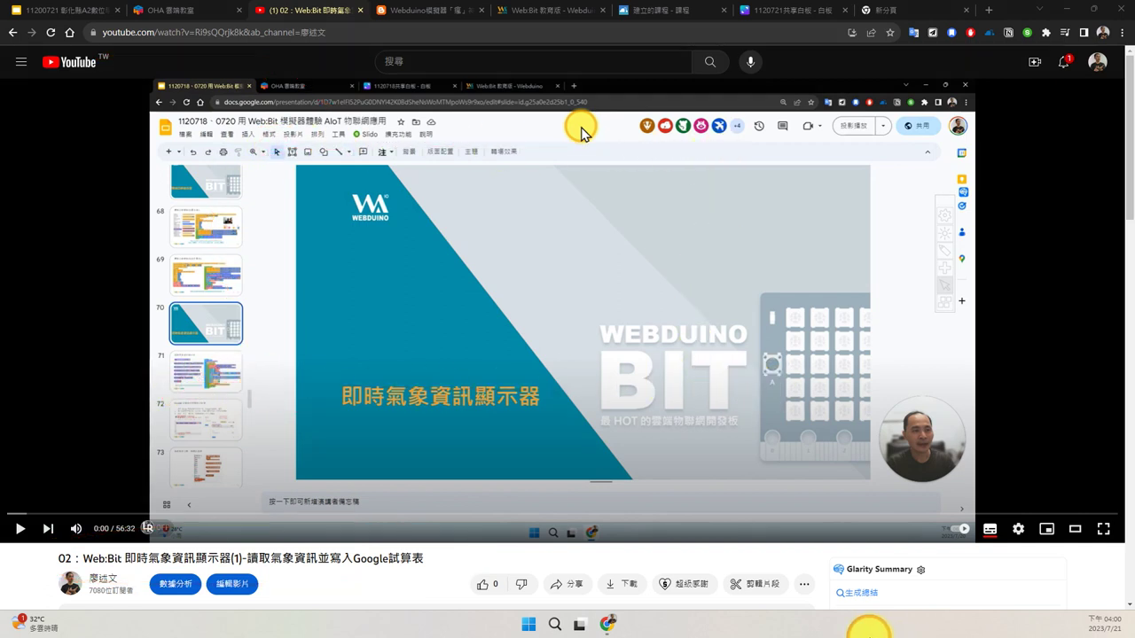
Step: Expand the video's full description to examine it, and return to the player
scroll(235, 419, down, 3)
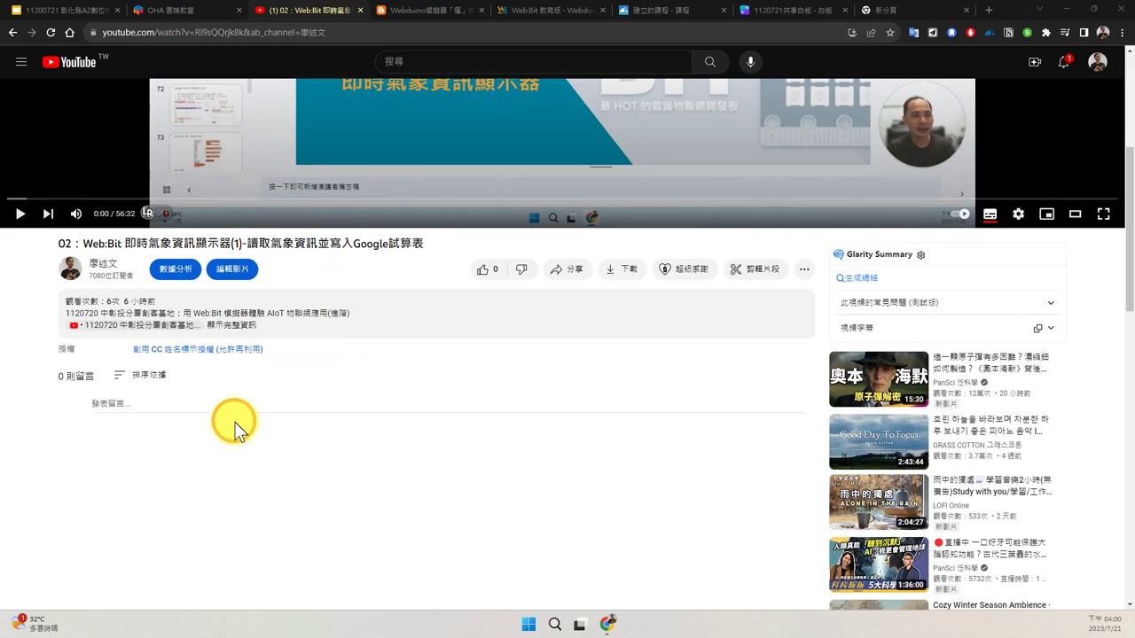
click(249, 326)
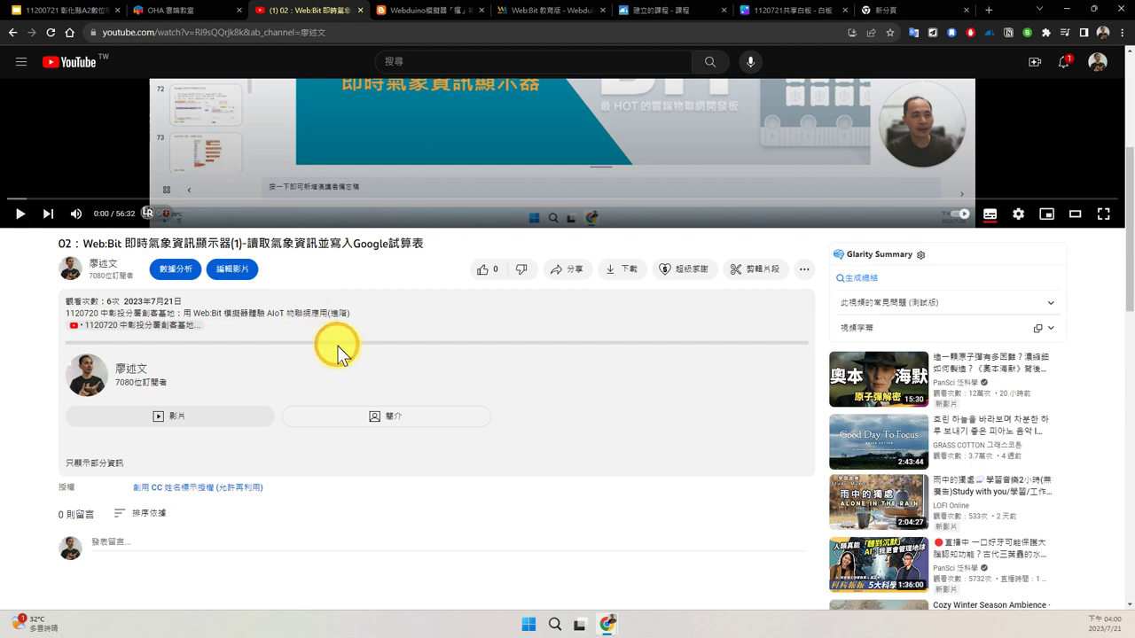
scroll(338, 347, up, 4)
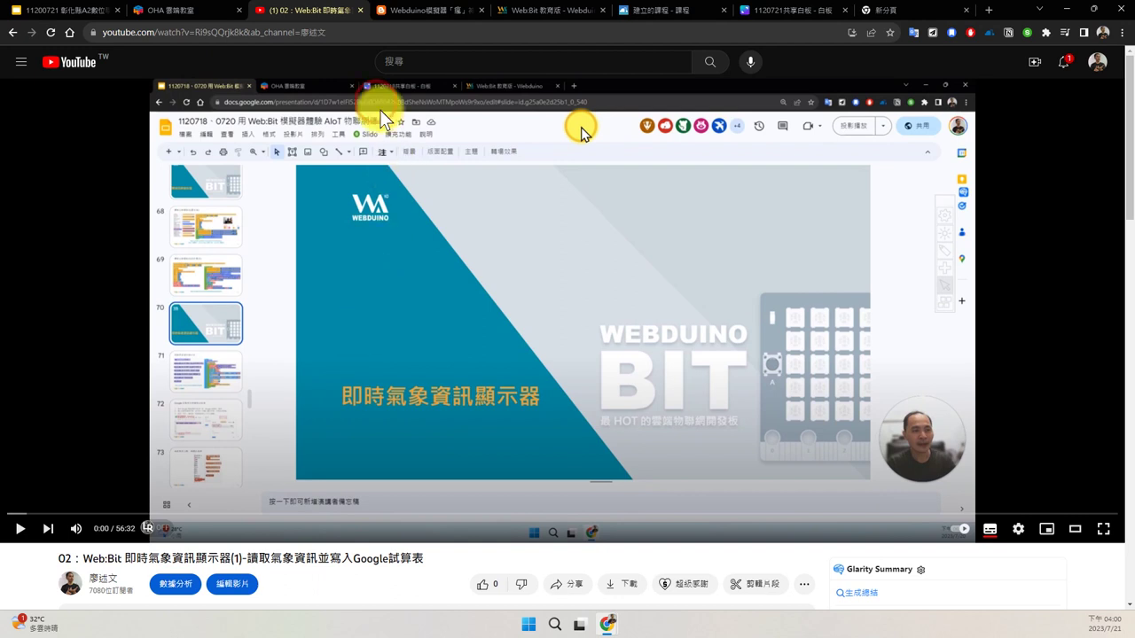
Step: Copy the YouTube video's web address and switch to the window with the 1Know course 0721
click(330, 32)
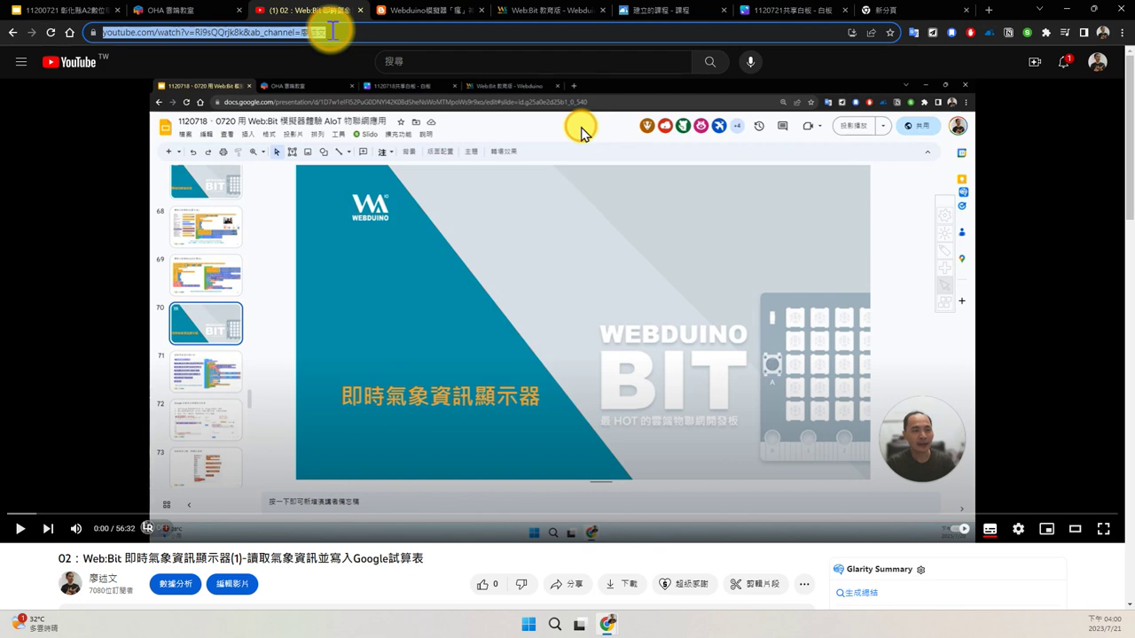
mouse_move(599, 625)
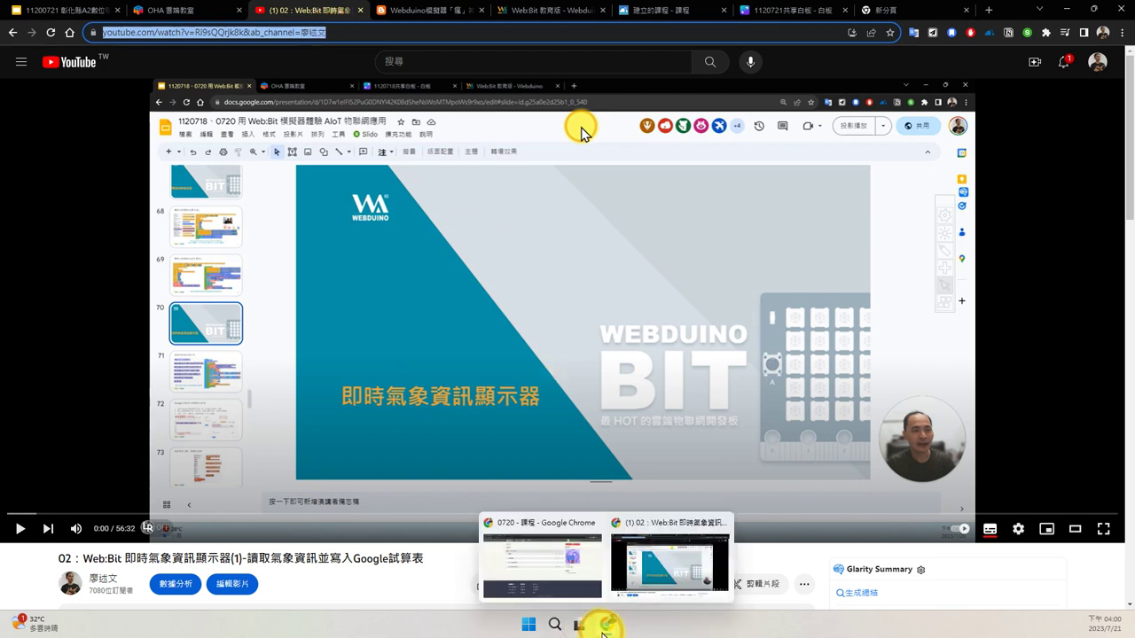
click(582, 573)
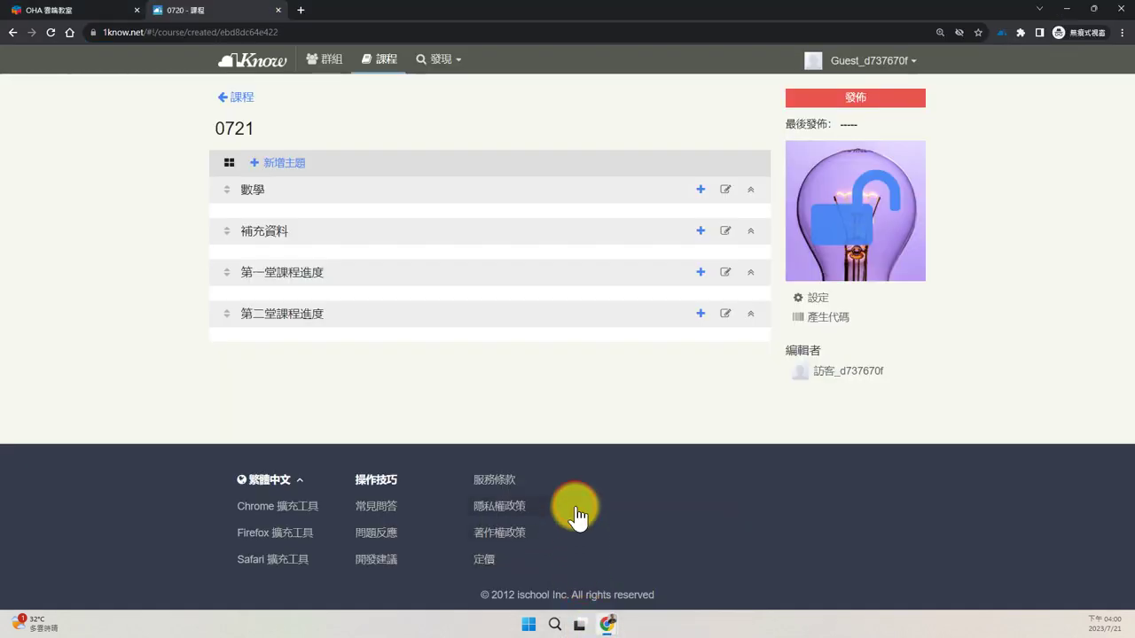
Step: Add a video (影片) unit named 單元1 under the 補充資料 topic, checking the available unit types, and save it as a draft
click(699, 230)
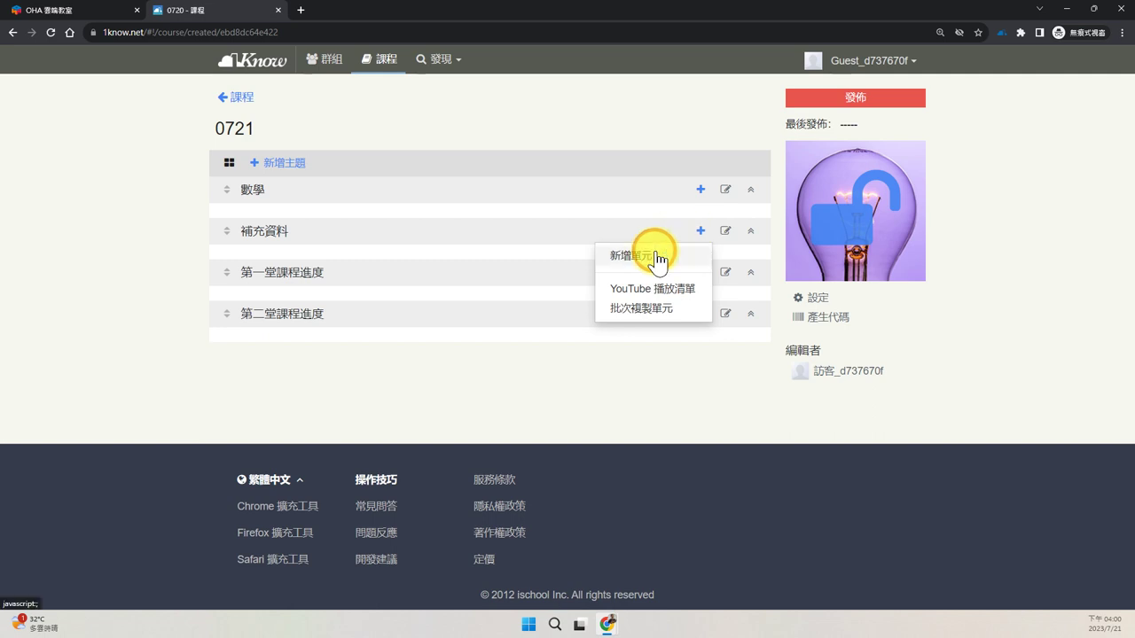
click(655, 253)
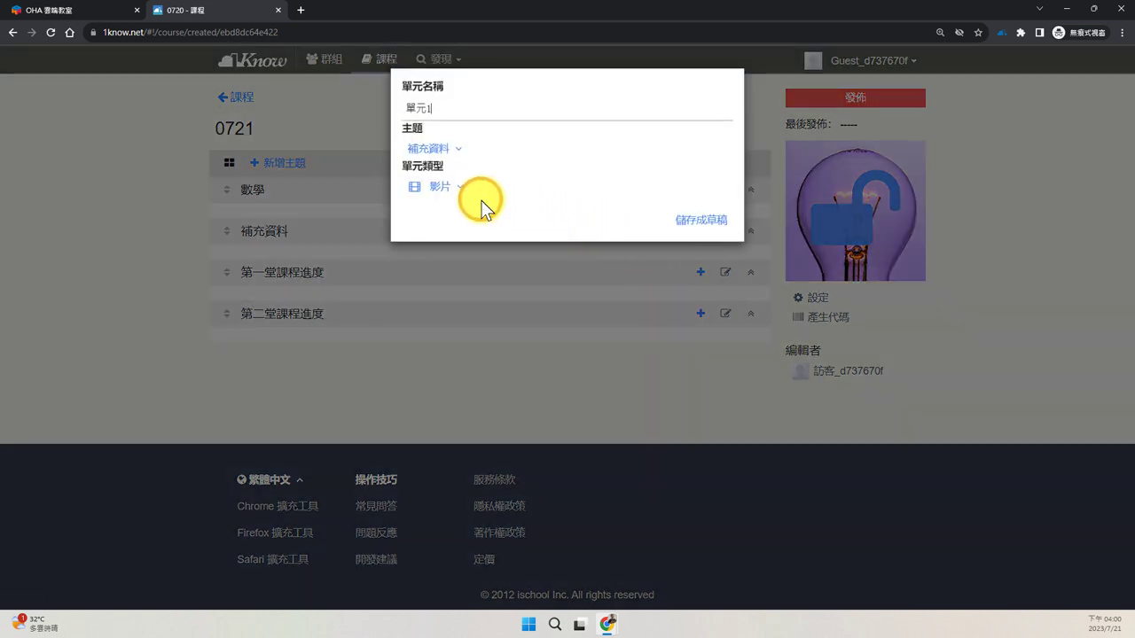
click(444, 188)
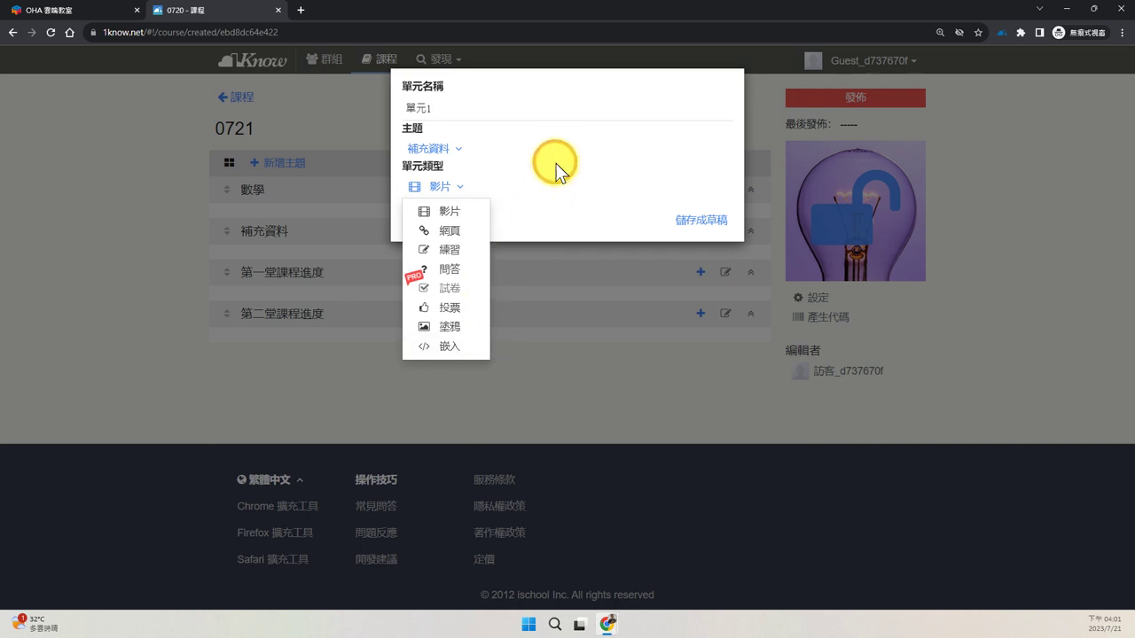
click(582, 105)
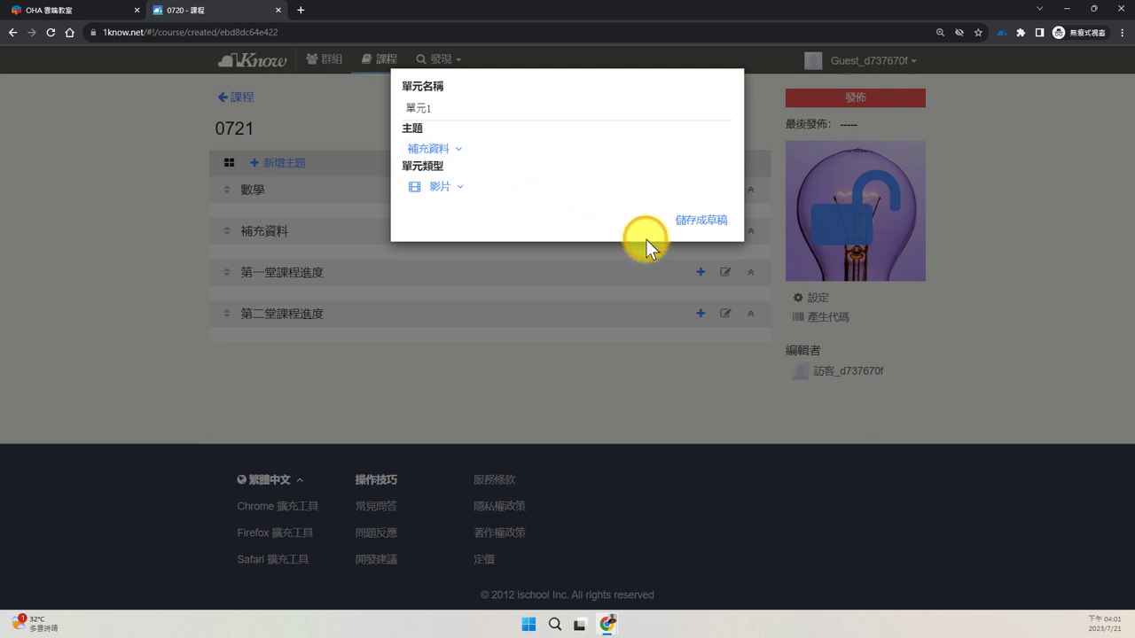
click(683, 233)
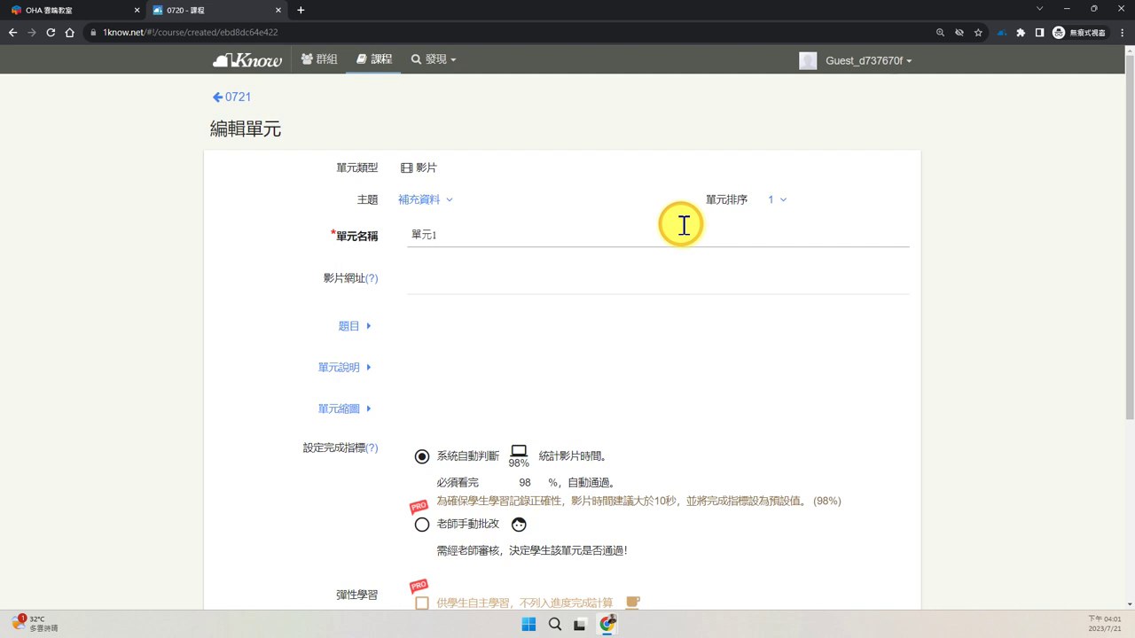
Step: Fill in the unit's video address (影片網址) with the copied YouTube link for video Ri9sQQrjk8k
click(432, 278)
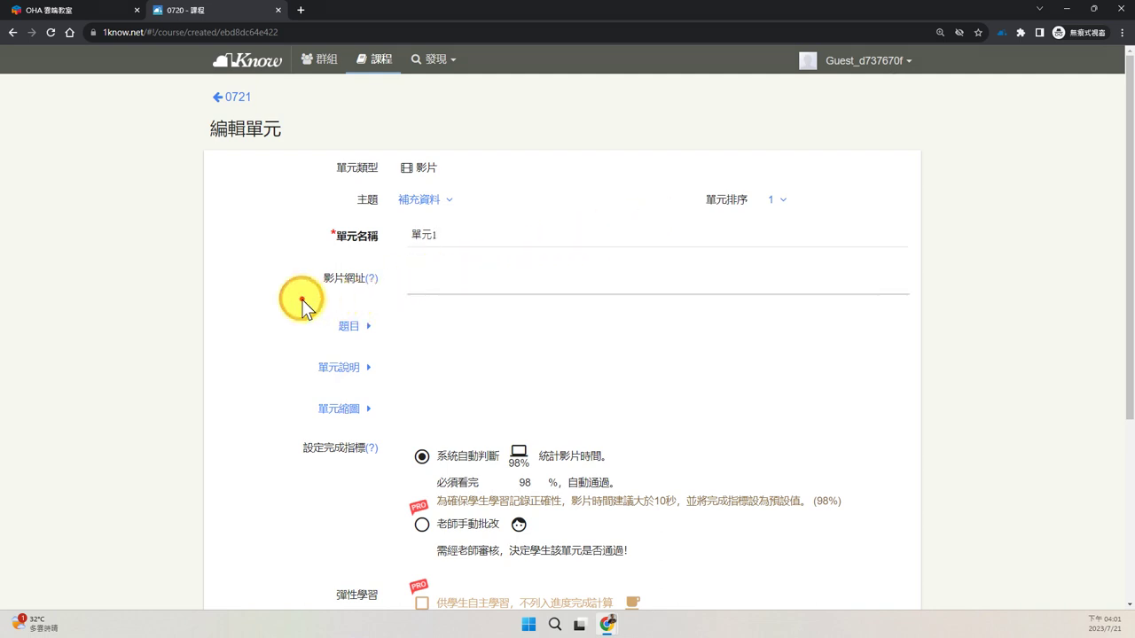
drag(300, 301, 410, 332)
drag(413, 266, 503, 267)
click(456, 279)
text(https://www.youtube.com/watch?v=Ri9sQQrjk8k&ab_channel=%E5%BB%96%E8%BF%B0%E6%96%87)
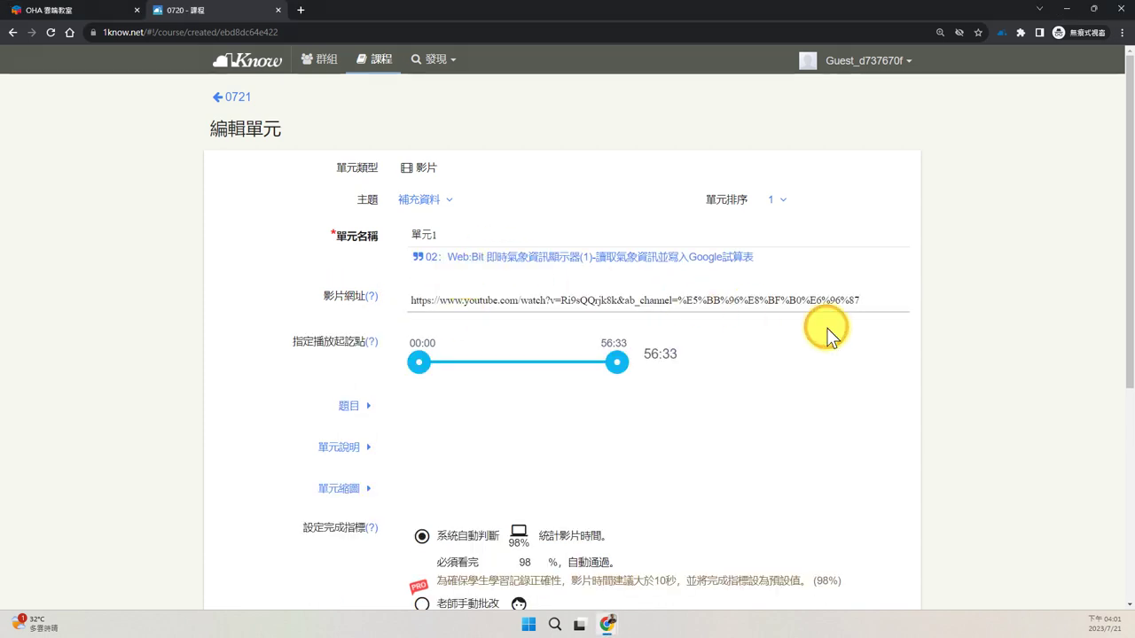
Step: Mark the suggested video title with a red check, clear it, and use 02：Web:Bit 即時氣象資訊顯示器(1)-讀取氣象資訊並寫入Google試算表 as the unit name
click(663, 232)
drag(769, 249, 823, 230)
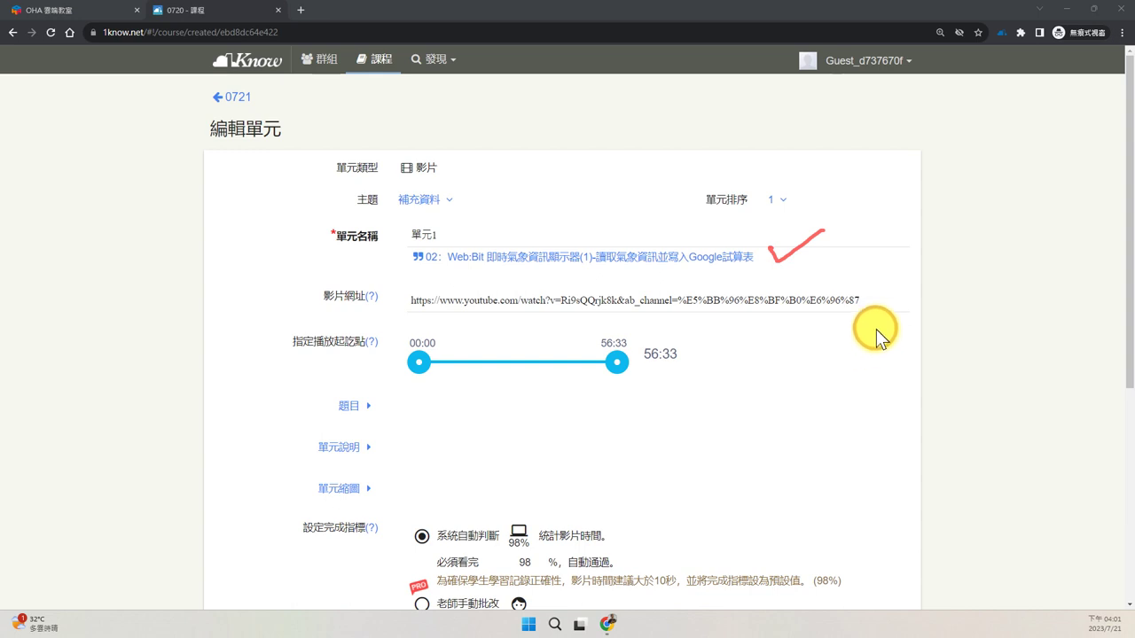
key(Escape)
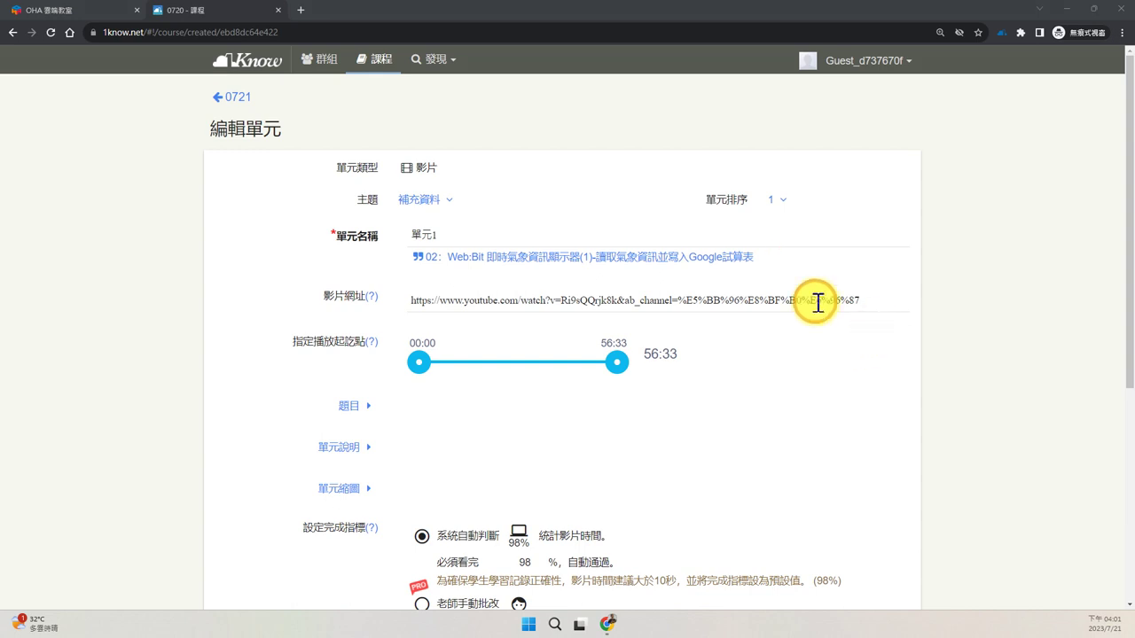
click(716, 266)
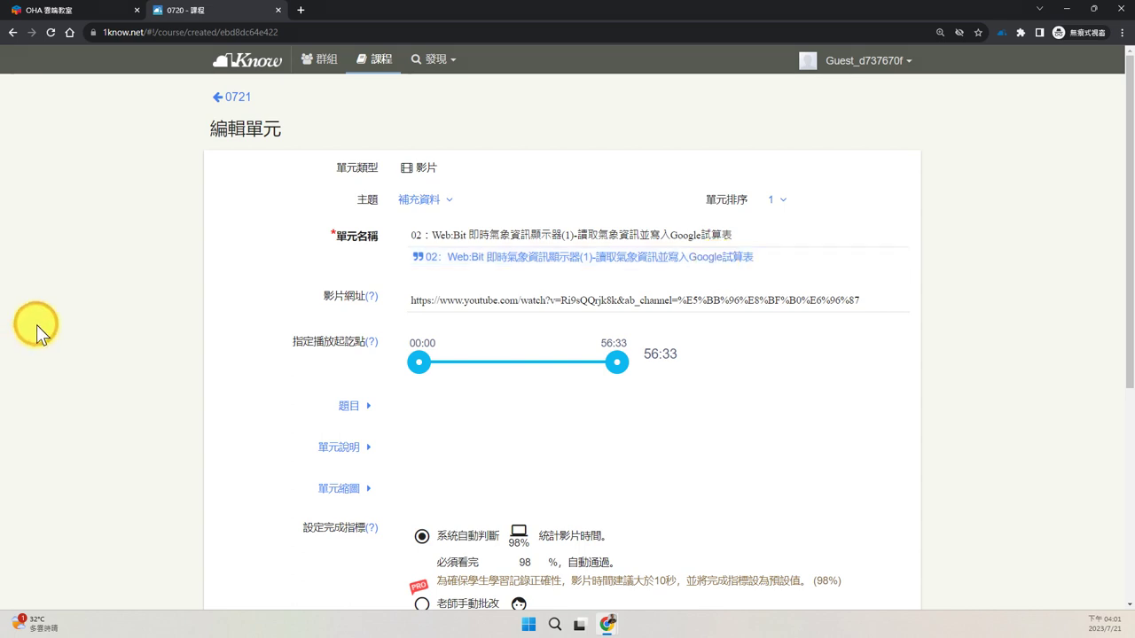
Step: Annotate the playback range (指定播放起訖點) slider with red circles, cut marks, arrows and checks, and clear all the markings
mouse_move(405, 321)
mouse_down()
mouse_move(391, 374)
mouse_move(585, 381)
mouse_move(714, 358)
mouse_move(400, 321)
mouse_up()
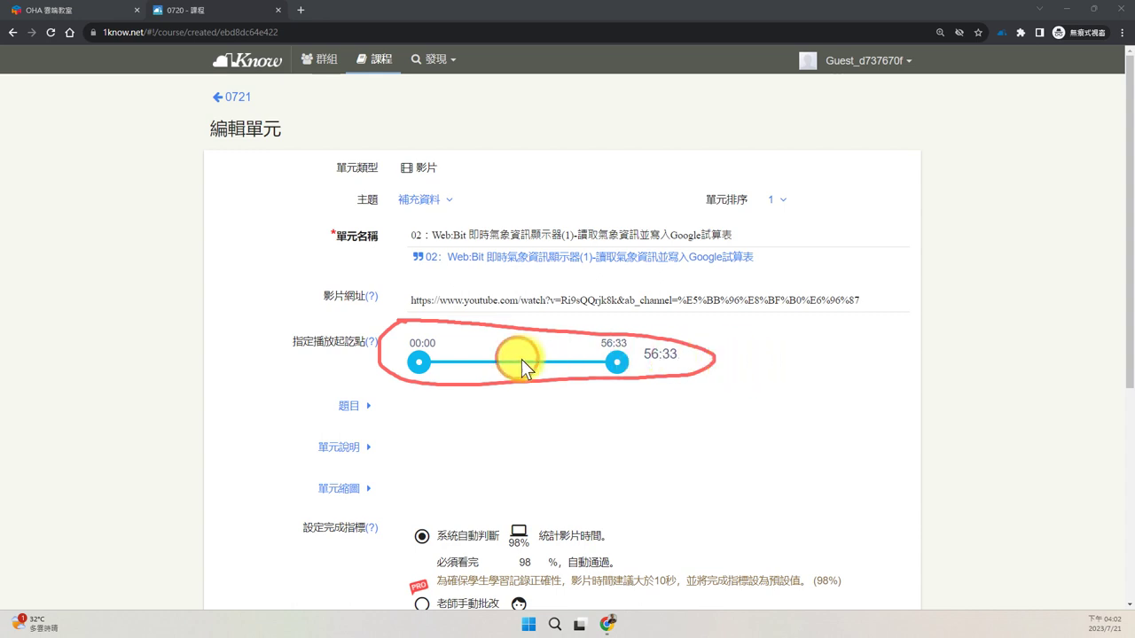
drag(477, 348, 469, 379)
drag(551, 353, 540, 387)
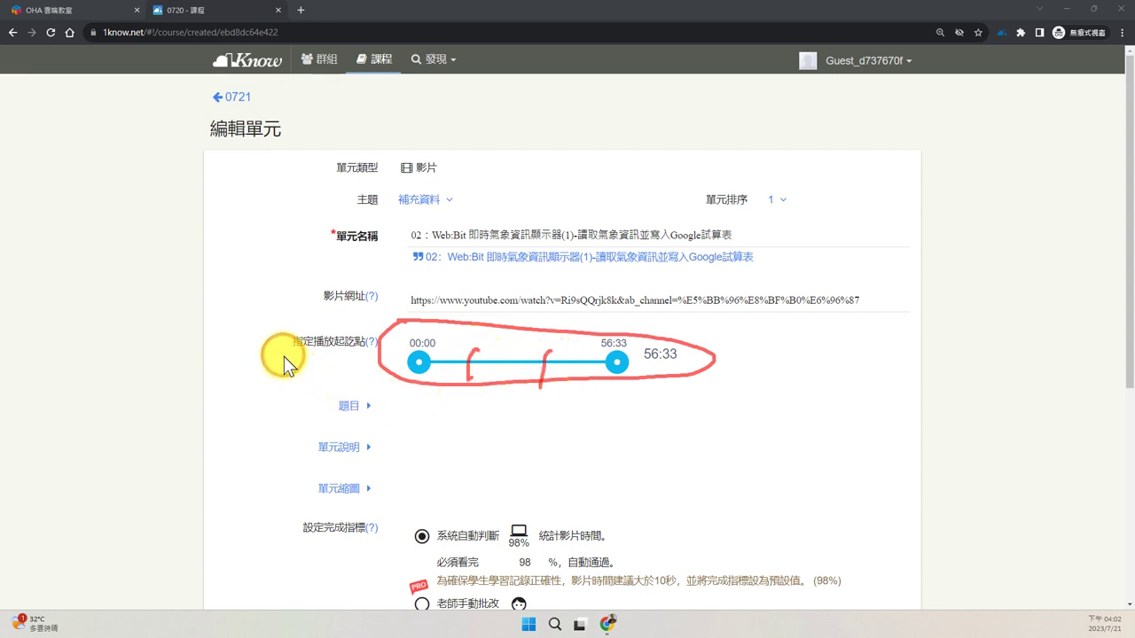
mouse_move(272, 354)
mouse_down()
mouse_move(354, 360)
mouse_move(370, 337)
mouse_up()
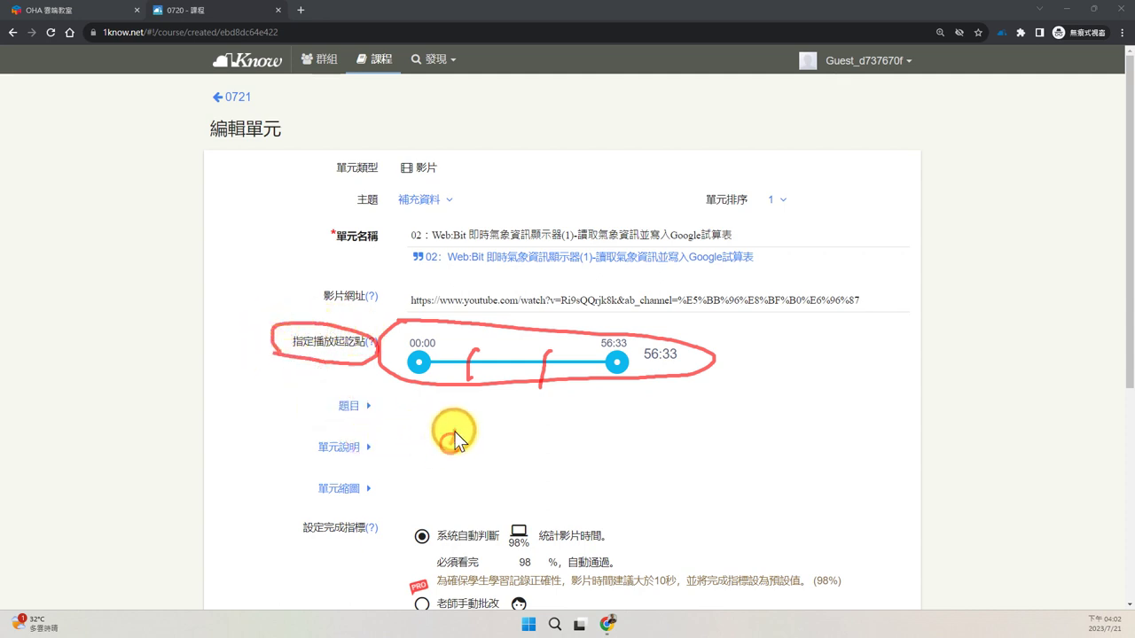
mouse_move(459, 398)
mouse_down()
mouse_move(481, 409)
mouse_move(459, 397)
mouse_up()
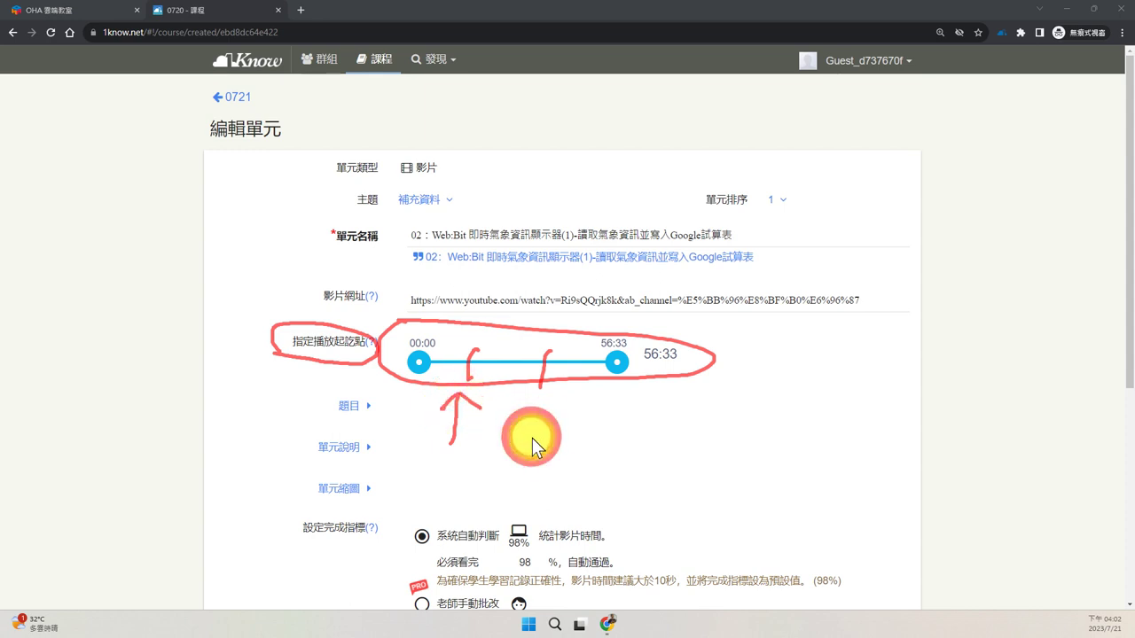
mouse_move(541, 446)
mouse_down()
mouse_move(536, 399)
mouse_move(560, 409)
mouse_up()
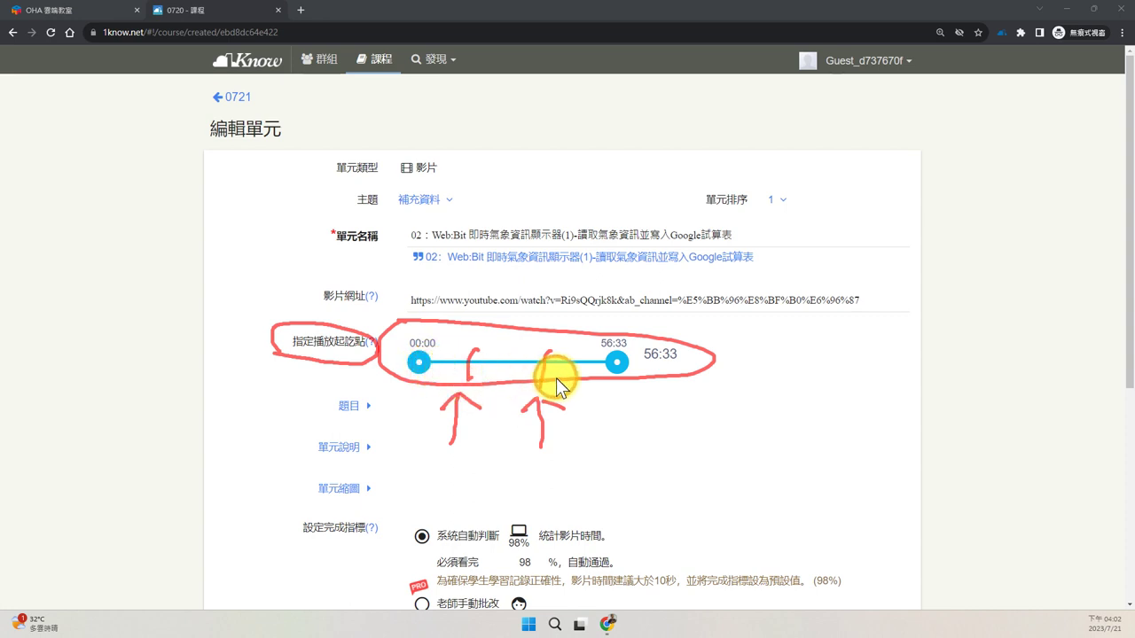
click(459, 365)
drag(421, 366, 419, 371)
drag(545, 370, 585, 367)
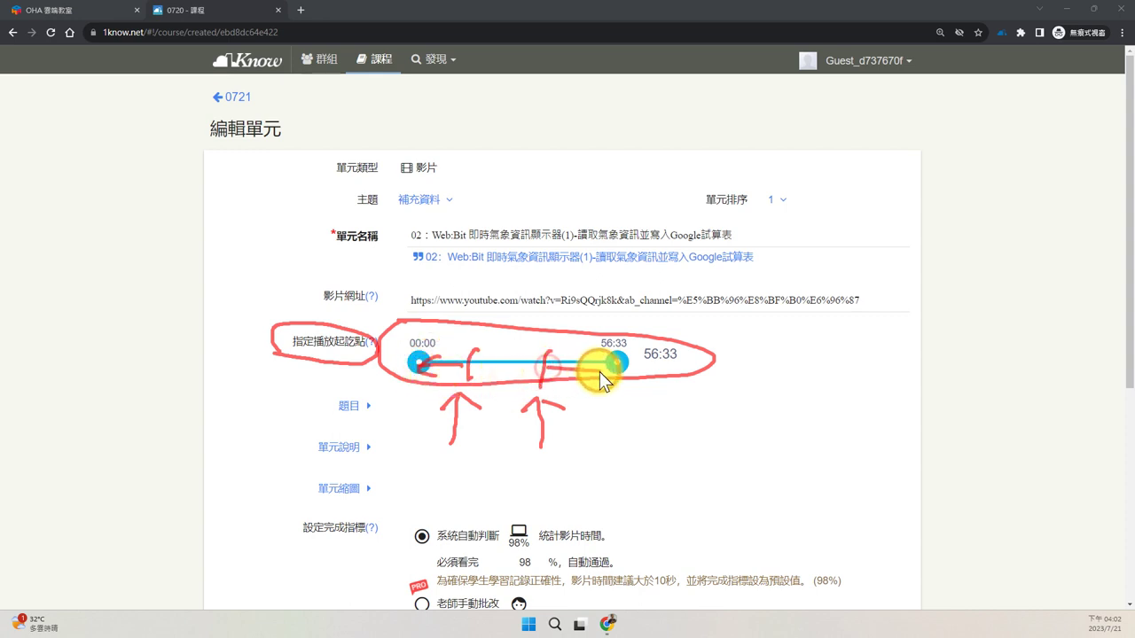
mouse_move(466, 362)
mouse_down()
mouse_move(472, 334)
mouse_move(504, 333)
mouse_up()
drag(541, 367, 576, 328)
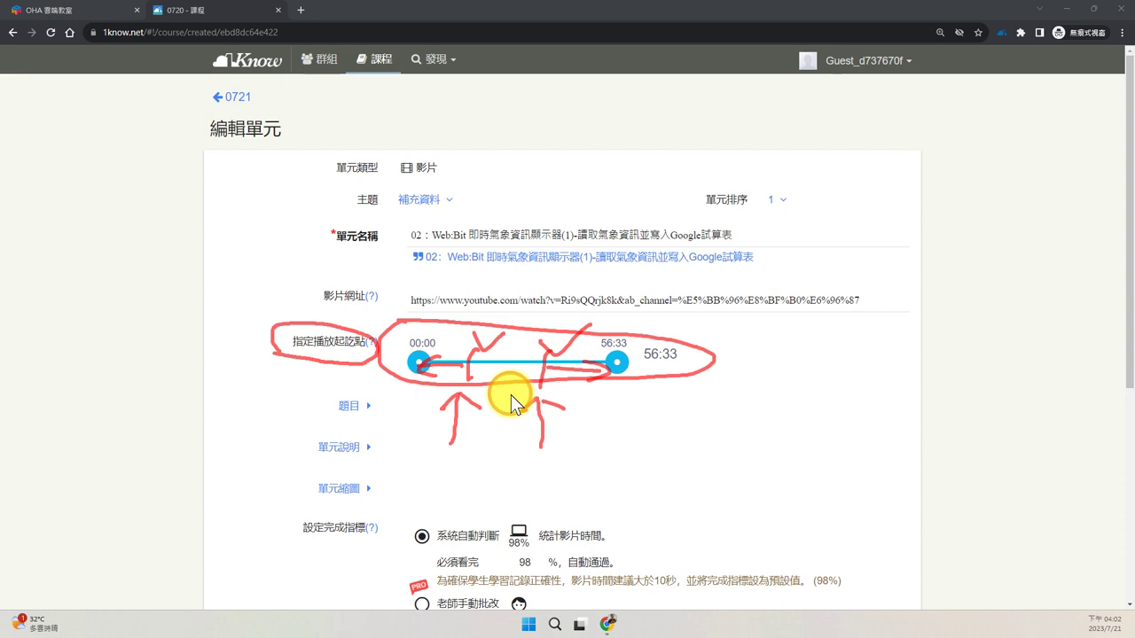
key(Escape)
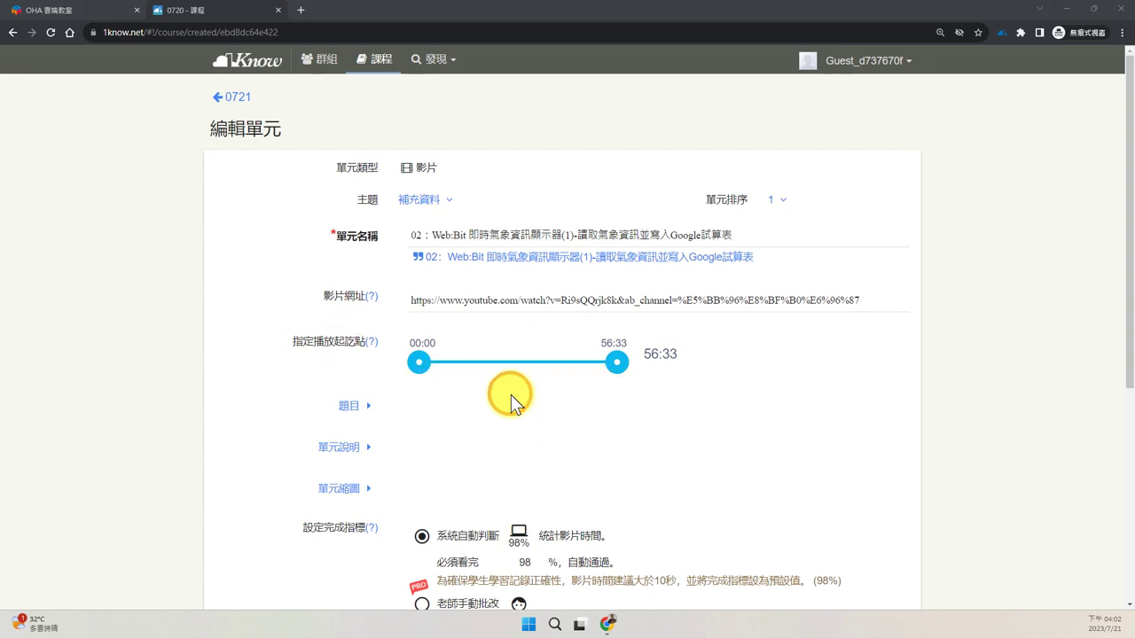
Step: Set the playback range to start at 09:53 and end at 21:04, and save the unit as a draft
drag(424, 366, 456, 365)
drag(612, 370, 494, 370)
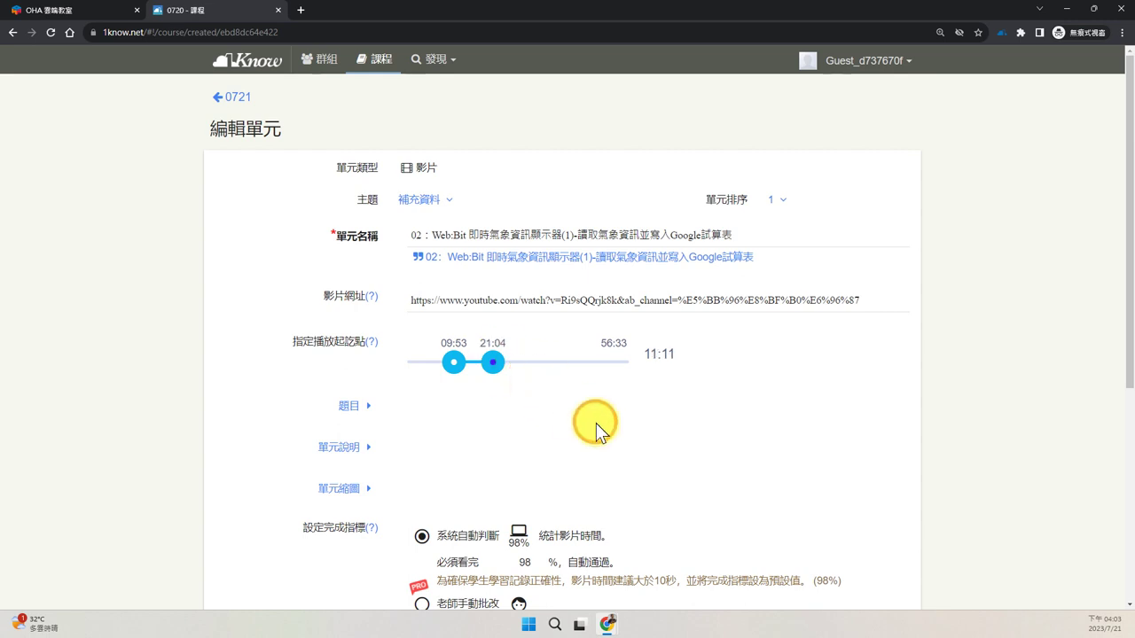
scroll(606, 425, down, 4)
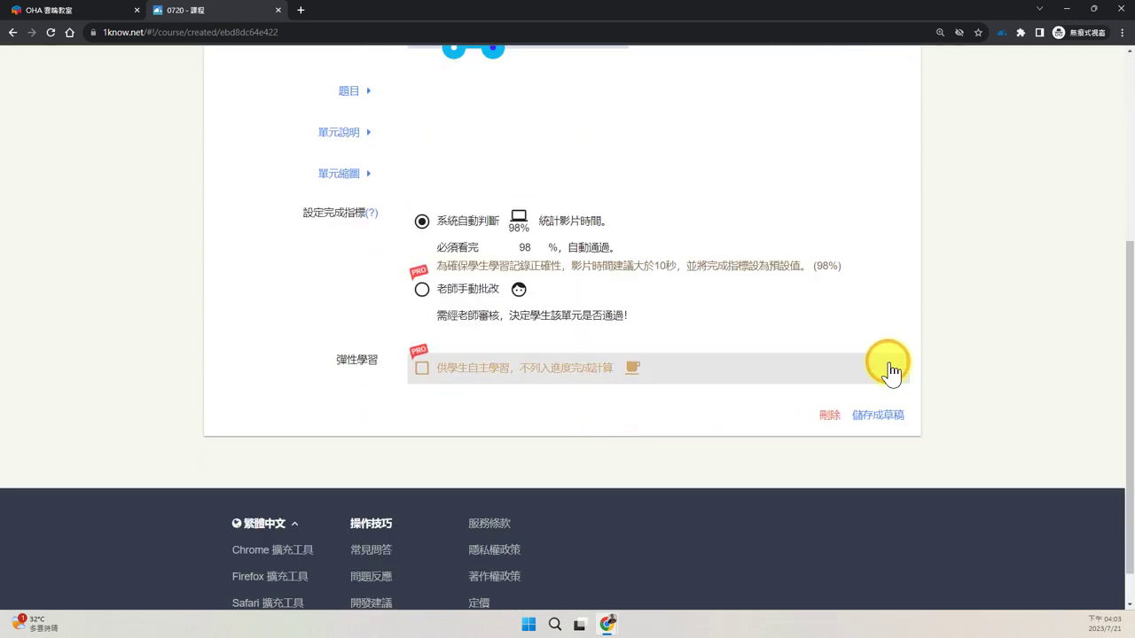
click(884, 417)
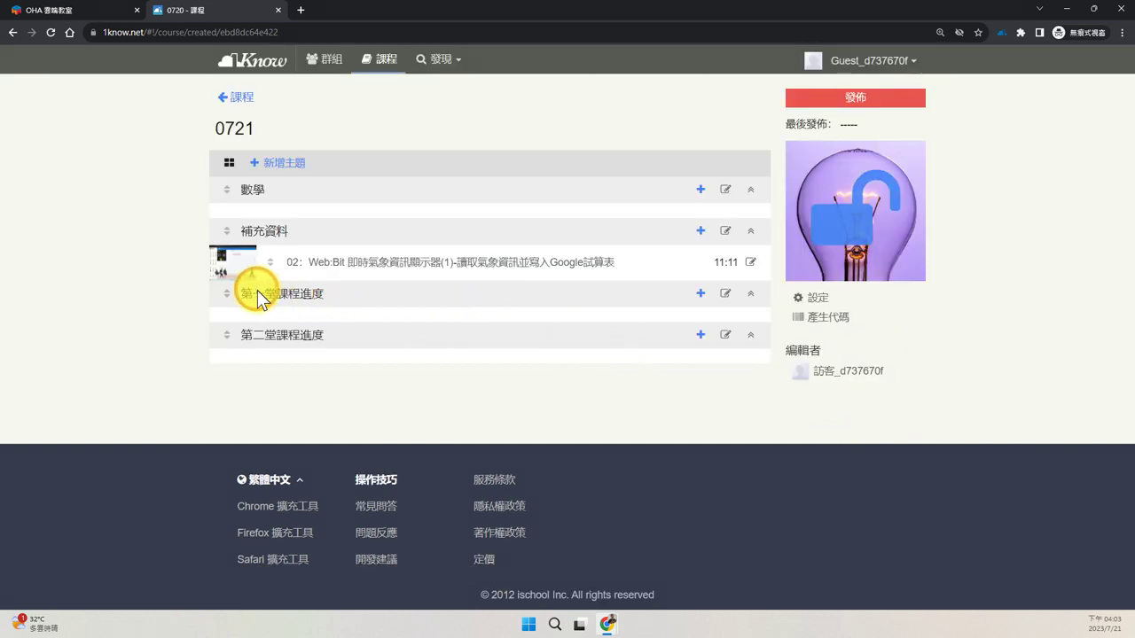
Step: Circle the new unit's thumbnail in red, reopen the unit for editing, and expand its description (單元說明) to examine it
mouse_move(265, 293)
mouse_down()
mouse_move(183, 240)
mouse_move(337, 279)
mouse_move(208, 311)
mouse_up()
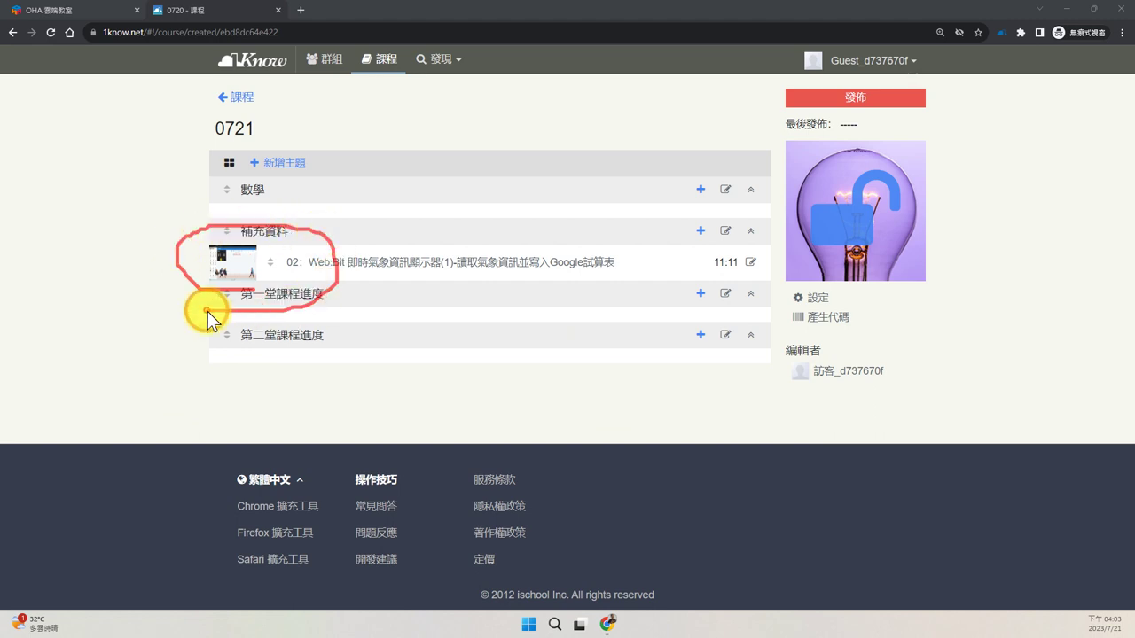
click(750, 264)
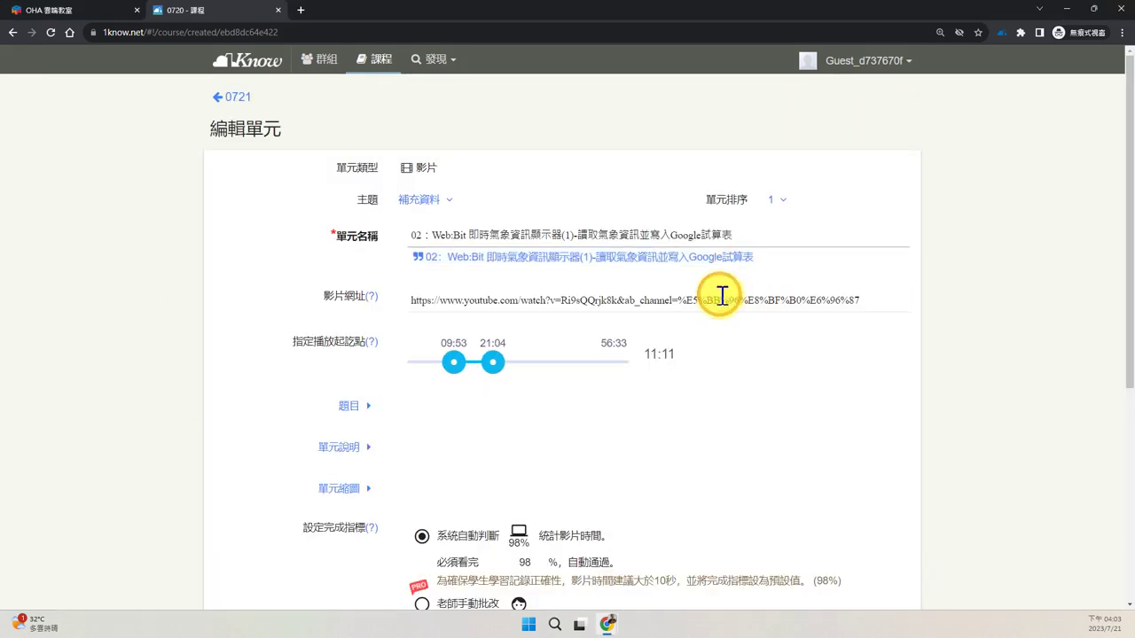
click(353, 447)
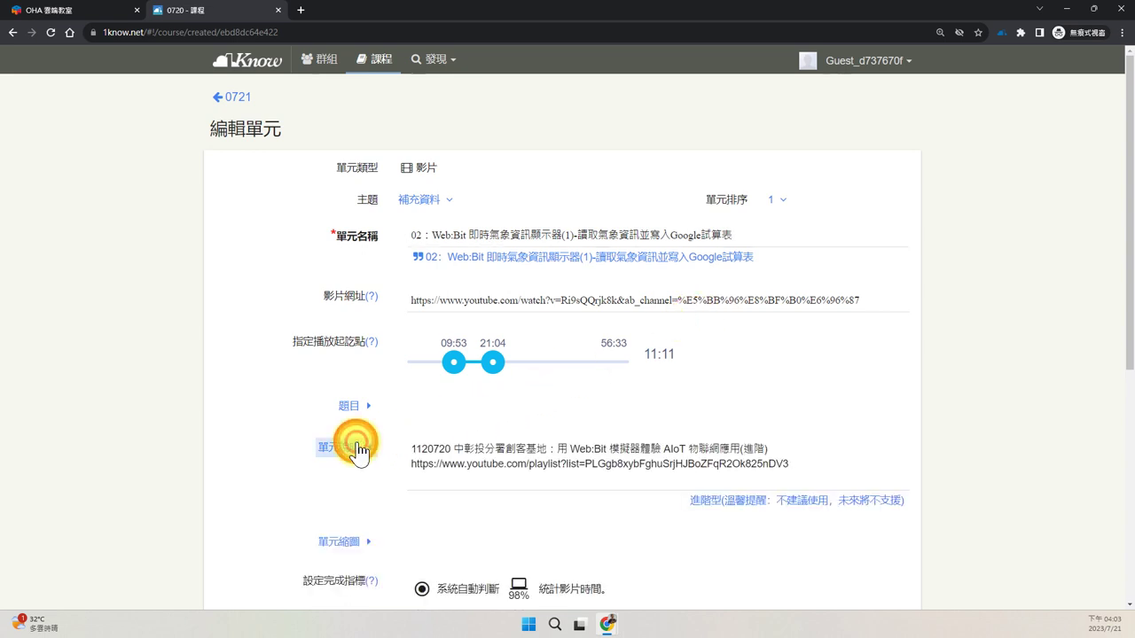
click(473, 453)
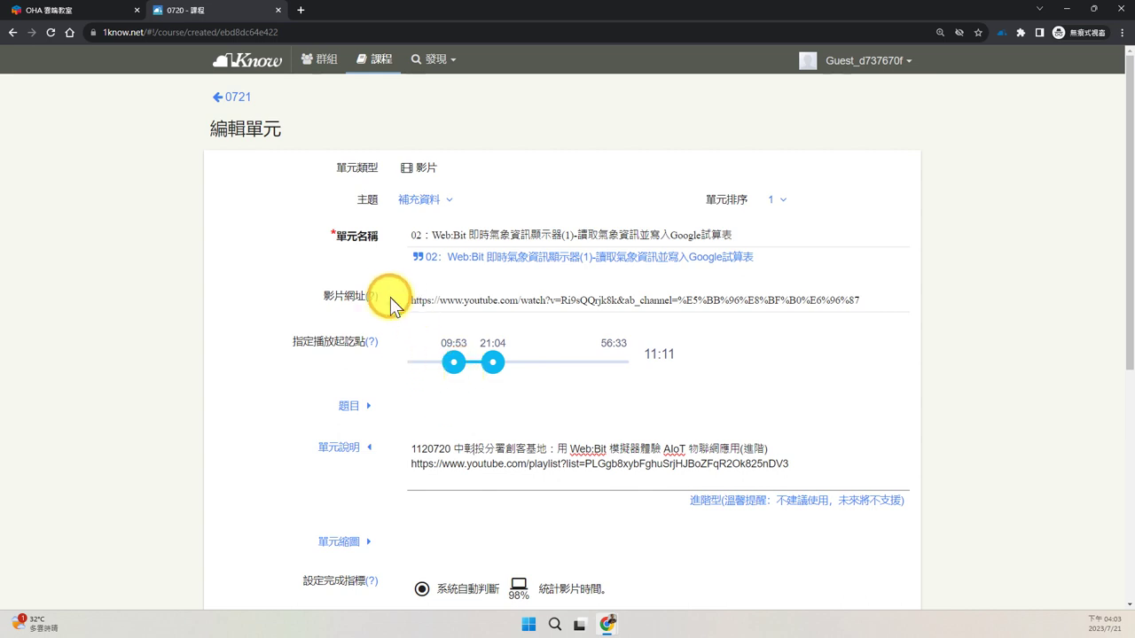
mouse_move(367, 304)
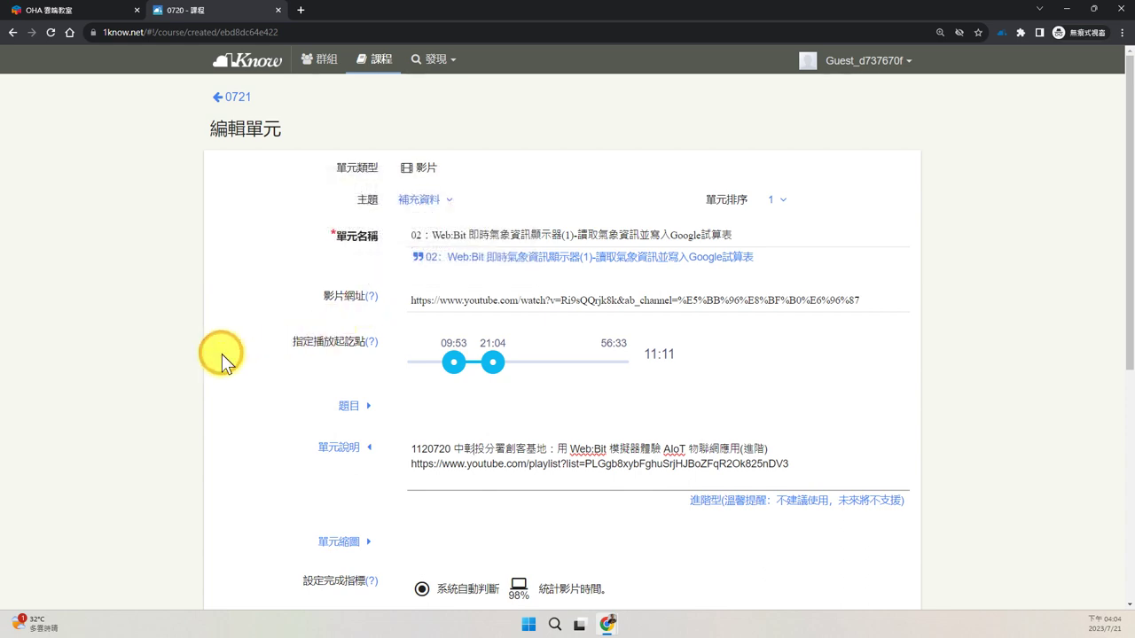
Step: Expand the unit's thumbnail (單元縮圖) setting to examine it, and save the unit as a draft
scroll(221, 354, down, 4)
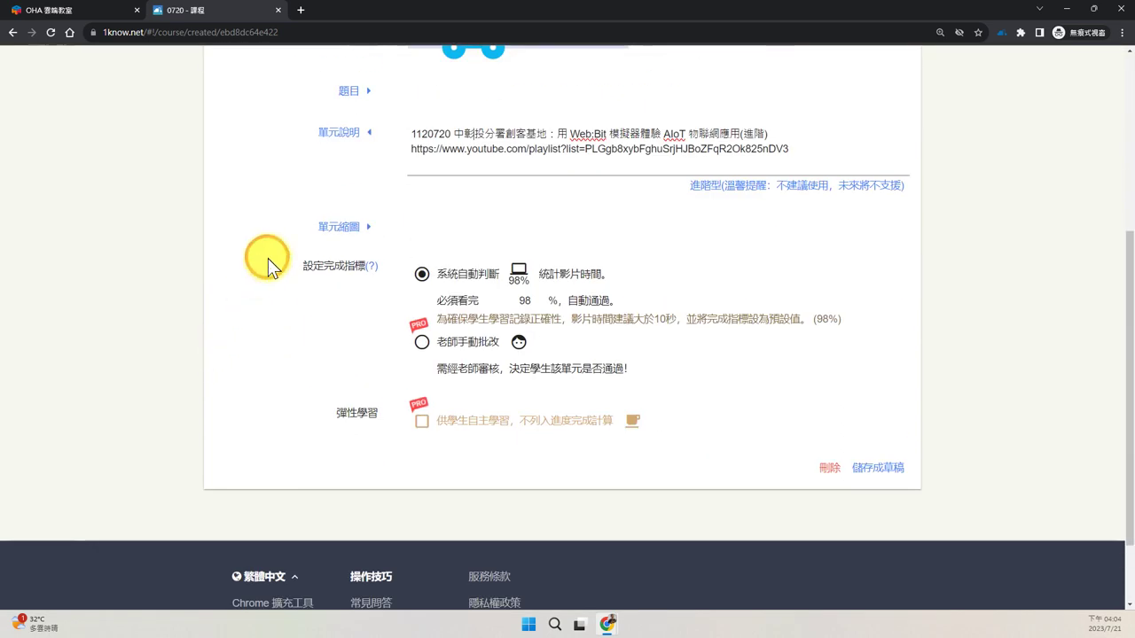
click(376, 232)
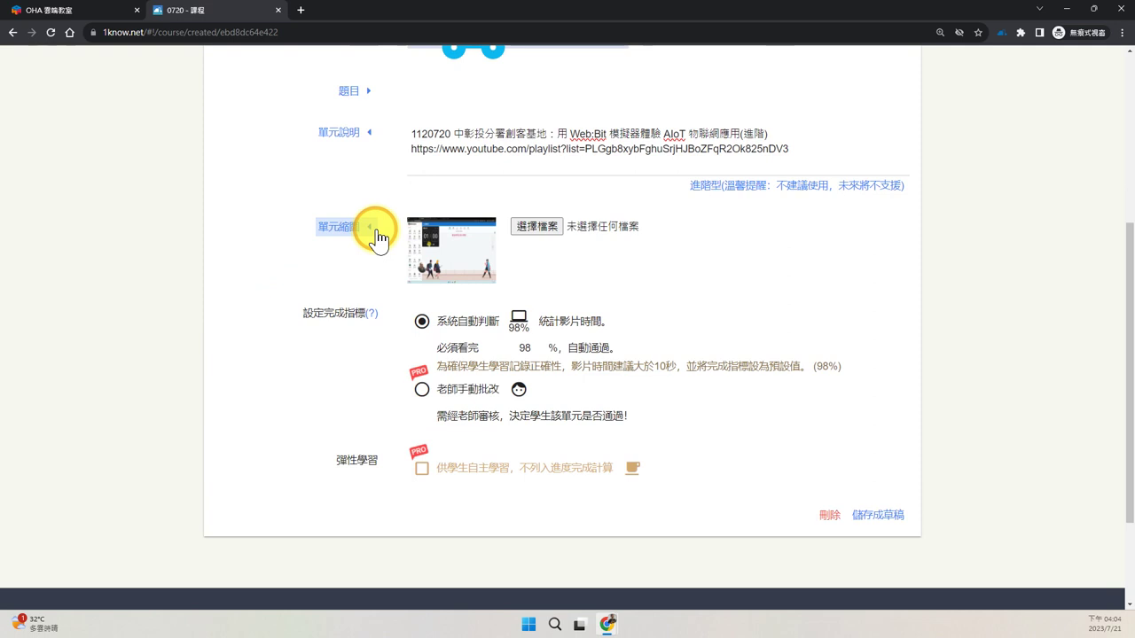
click(878, 515)
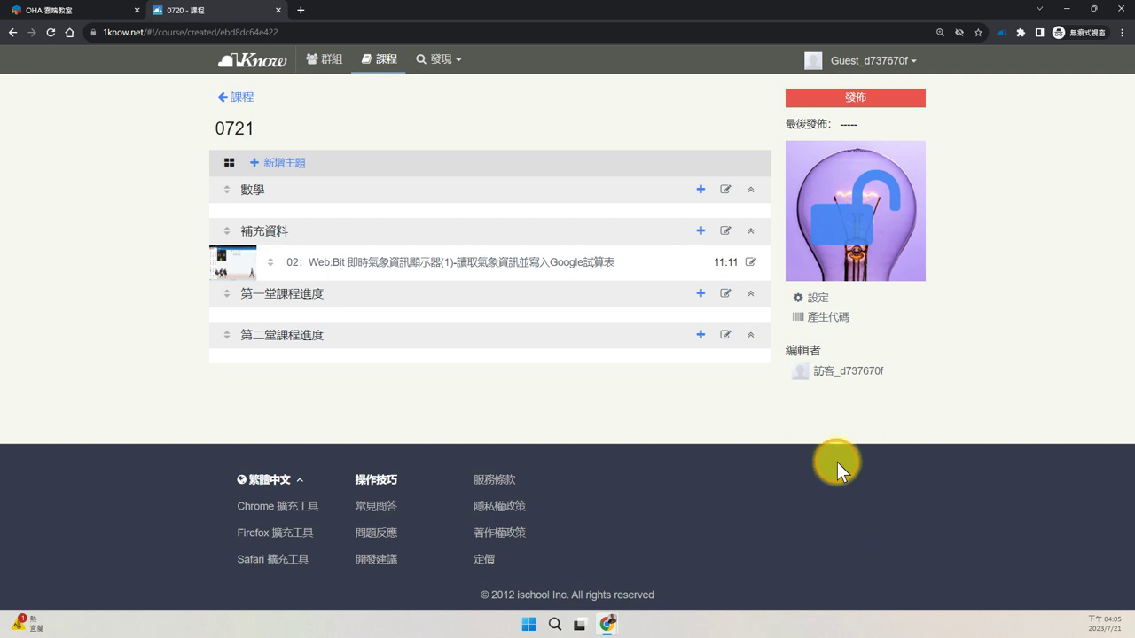
Step: Switch to the YouTube window and return from the video to the channel's list of videos
mouse_move(608, 625)
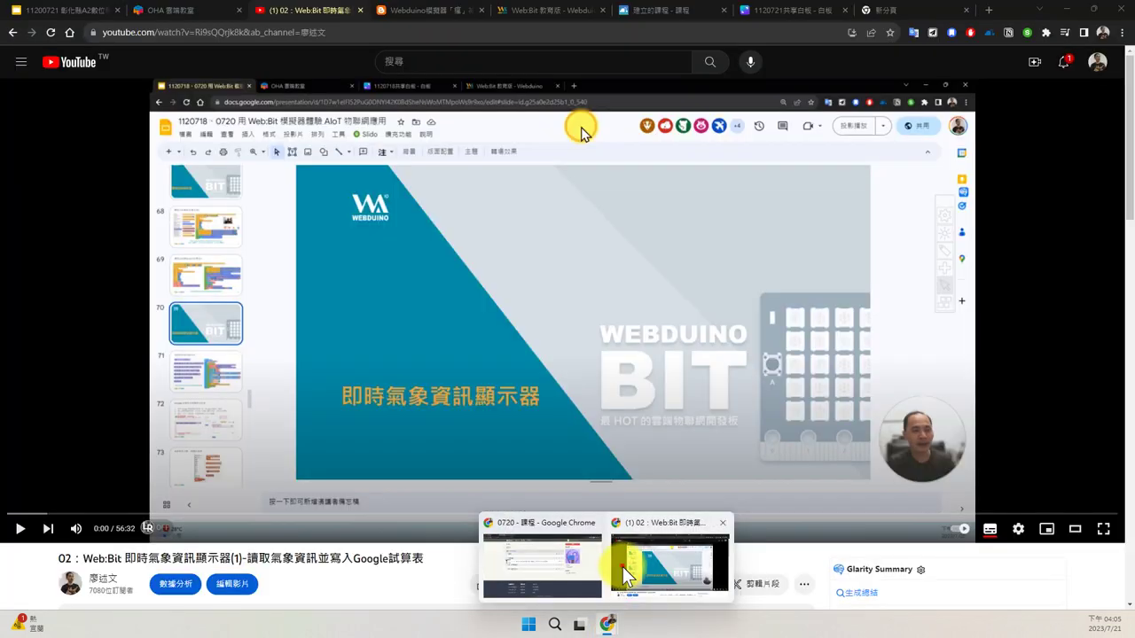
click(623, 566)
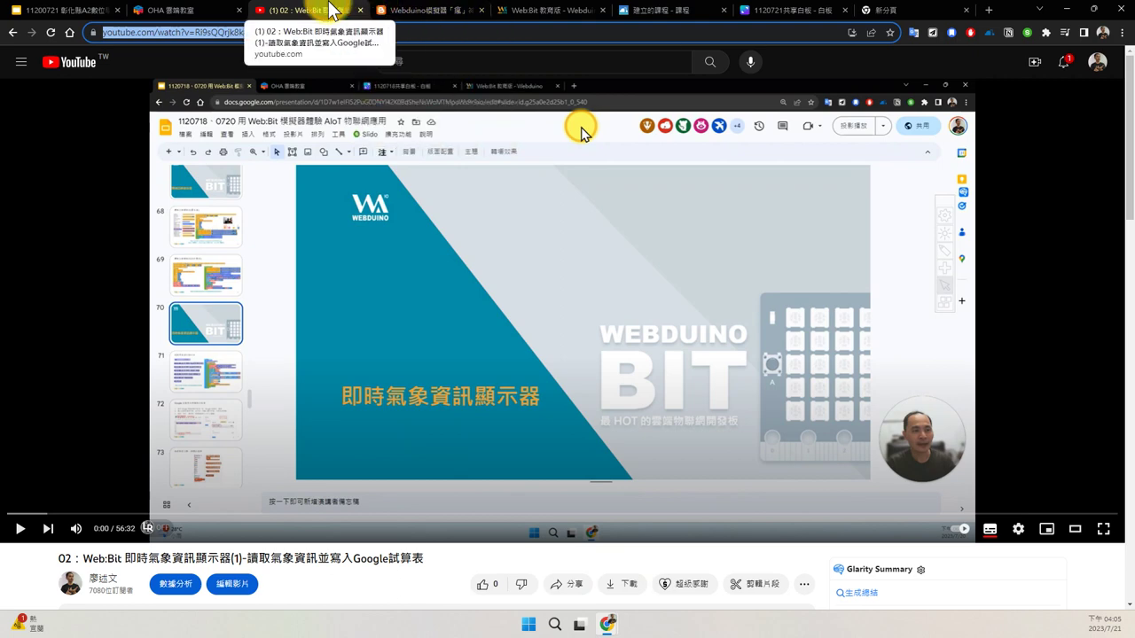
click(13, 37)
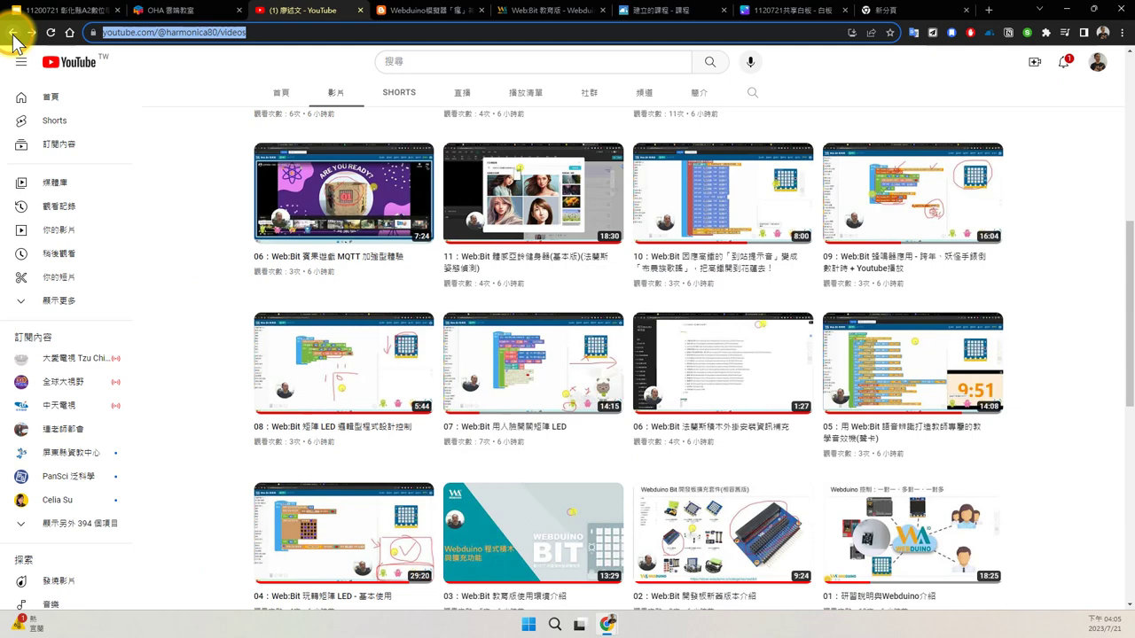
Step: Return to the channel's playlists page (播放清單) and bring its created playlists into view
click(13, 37)
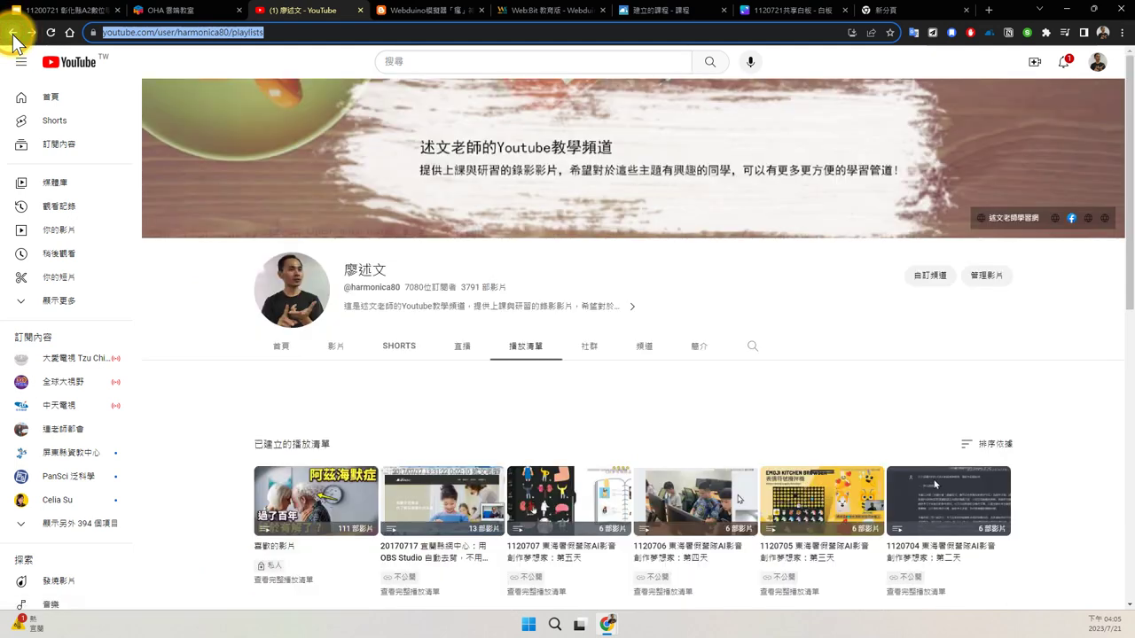
click(301, 30)
drag(314, 32, 56, 30)
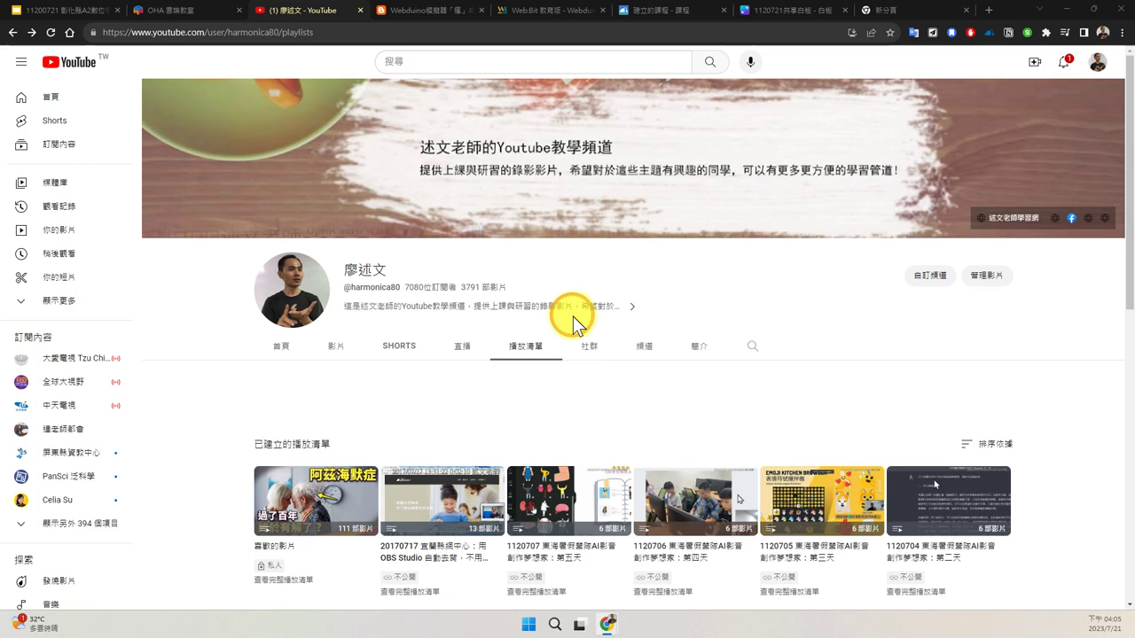
scroll(571, 316, down, 2)
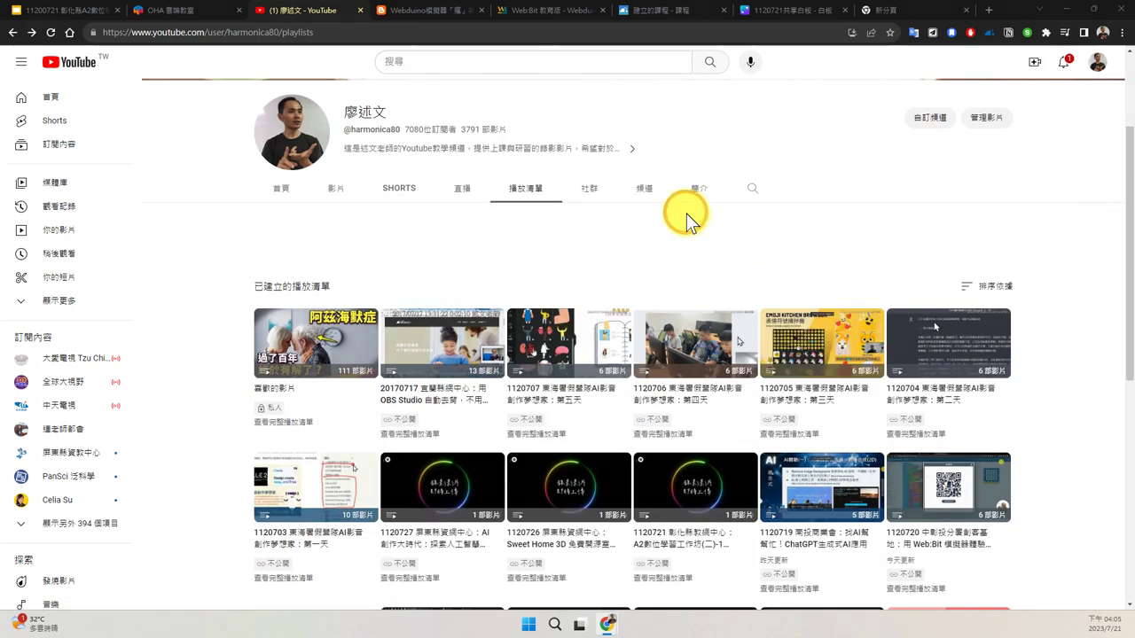
Step: Circle the 播放清單 heading in red, handwrite "自己" beside it, and draw an arrow pointing to the writing
mouse_move(570, 195)
mouse_down()
mouse_move(499, 216)
mouse_move(506, 172)
mouse_move(541, 219)
mouse_up()
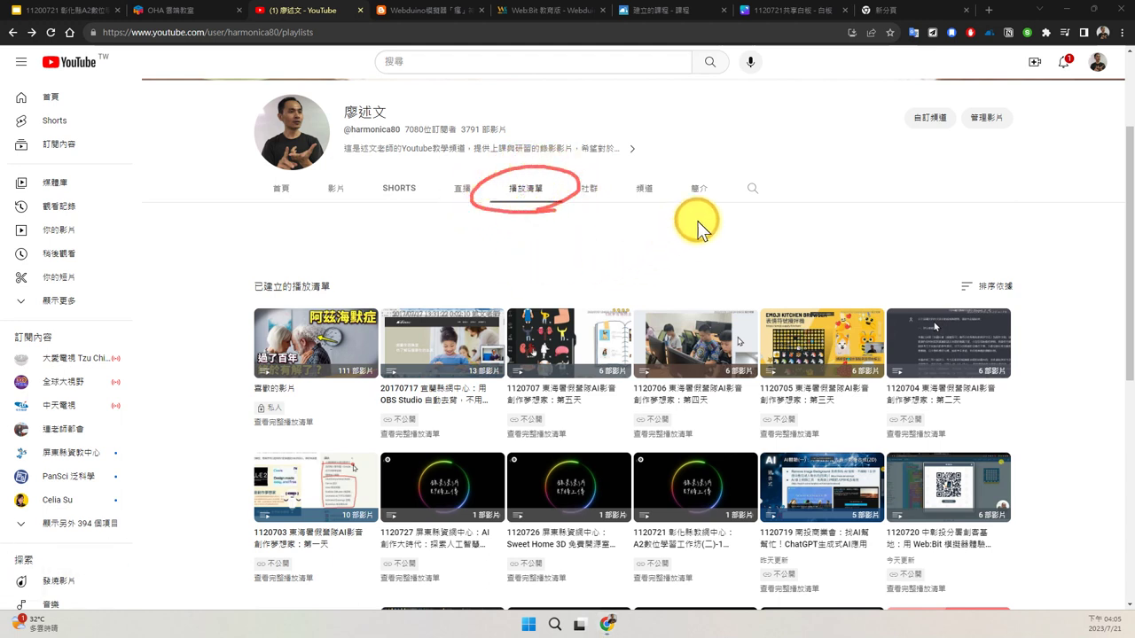
mouse_move(709, 223)
mouse_down()
mouse_move(704, 240)
mouse_move(716, 246)
mouse_move(838, 249)
mouse_up()
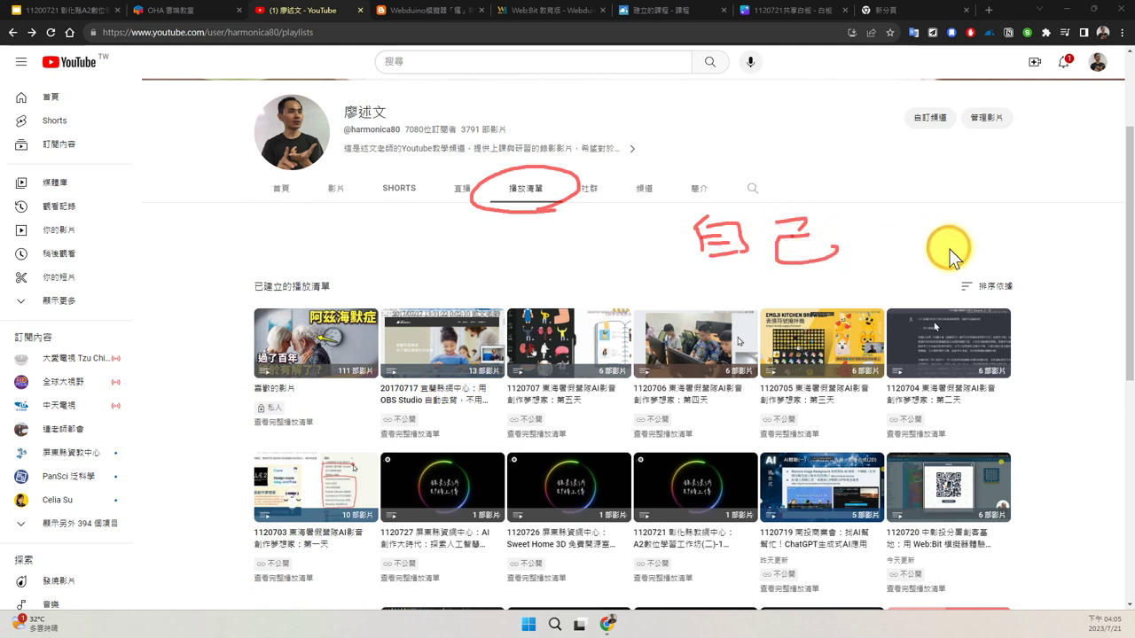
drag(1008, 180, 893, 240)
drag(900, 216, 937, 244)
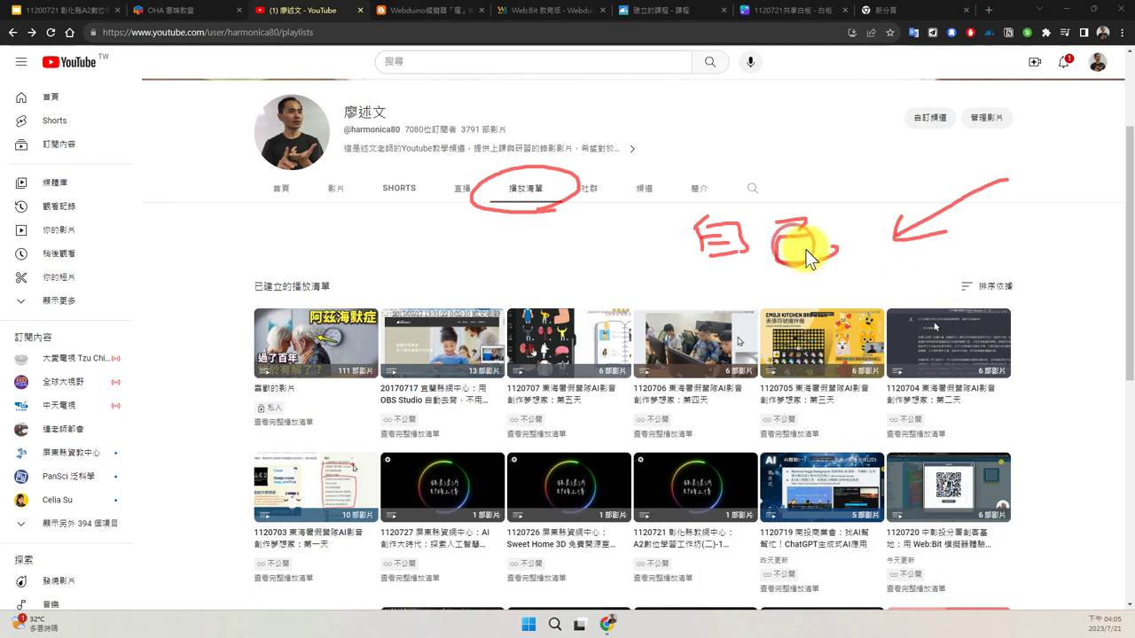
Step: Number the handwritten "自己" as item 1 and handwrite "別人" below it as item 2
drag(643, 184, 624, 210)
click(653, 203)
drag(638, 287, 663, 304)
click(676, 298)
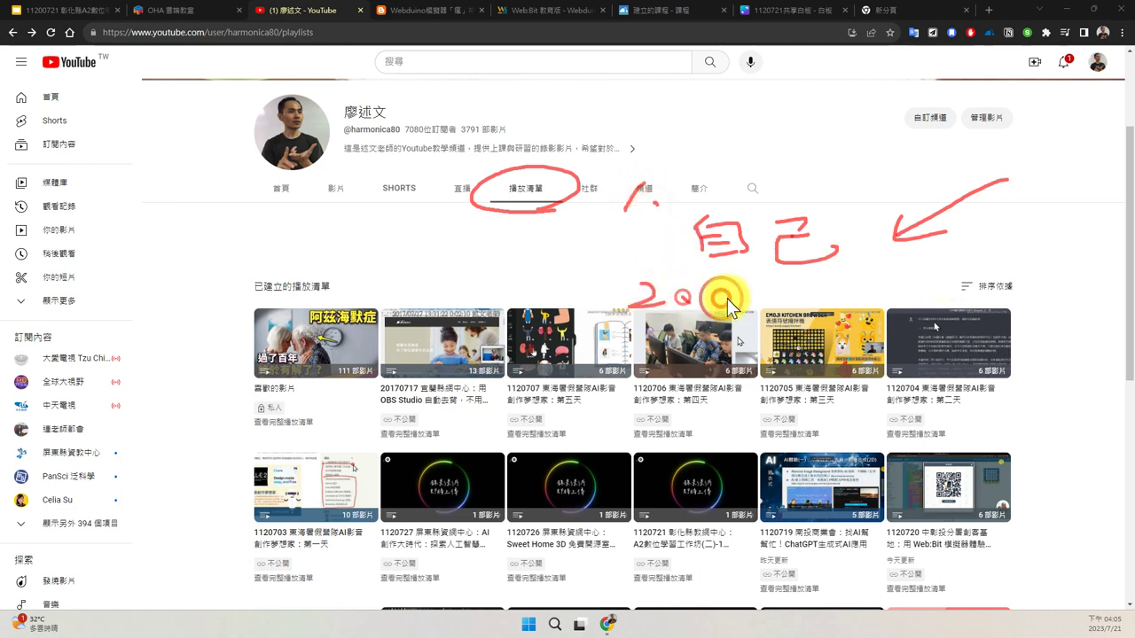
mouse_move(772, 285)
mouse_down()
mouse_move(735, 296)
mouse_move(741, 334)
mouse_move(785, 338)
mouse_up()
drag(844, 282, 819, 323)
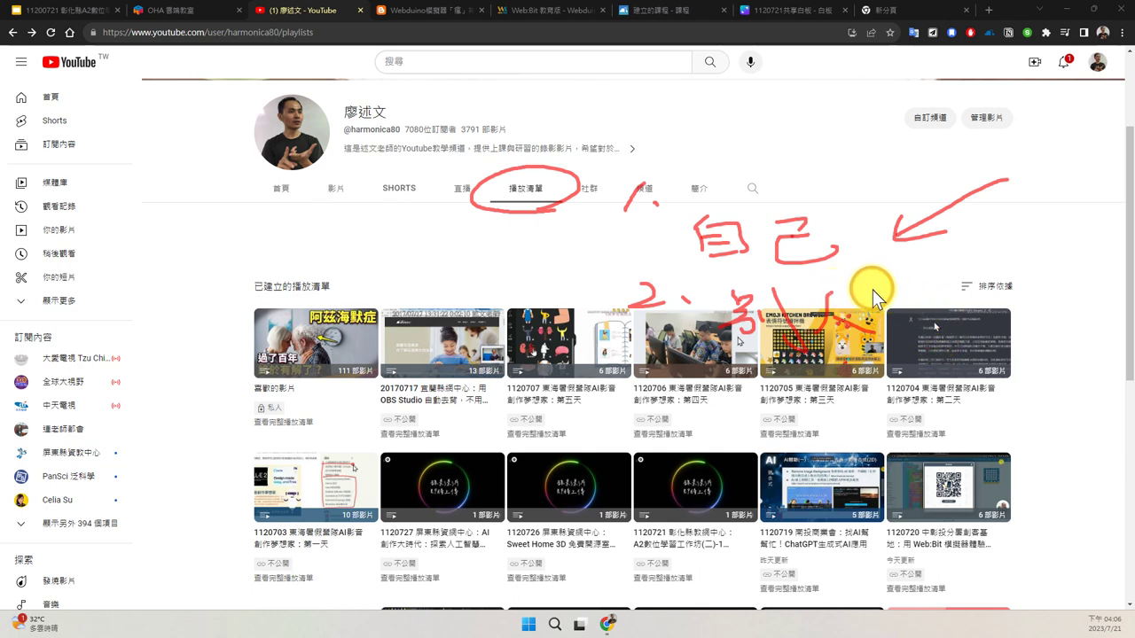
Step: Draw an arrow to the circled 播放清單 heading and circle the 查看完整播放清單 links of playlists 1120707, 1120706 and 1120705
drag(512, 234, 500, 273)
mouse_move(475, 235)
mouse_down()
mouse_move(556, 209)
mouse_move(540, 241)
mouse_up()
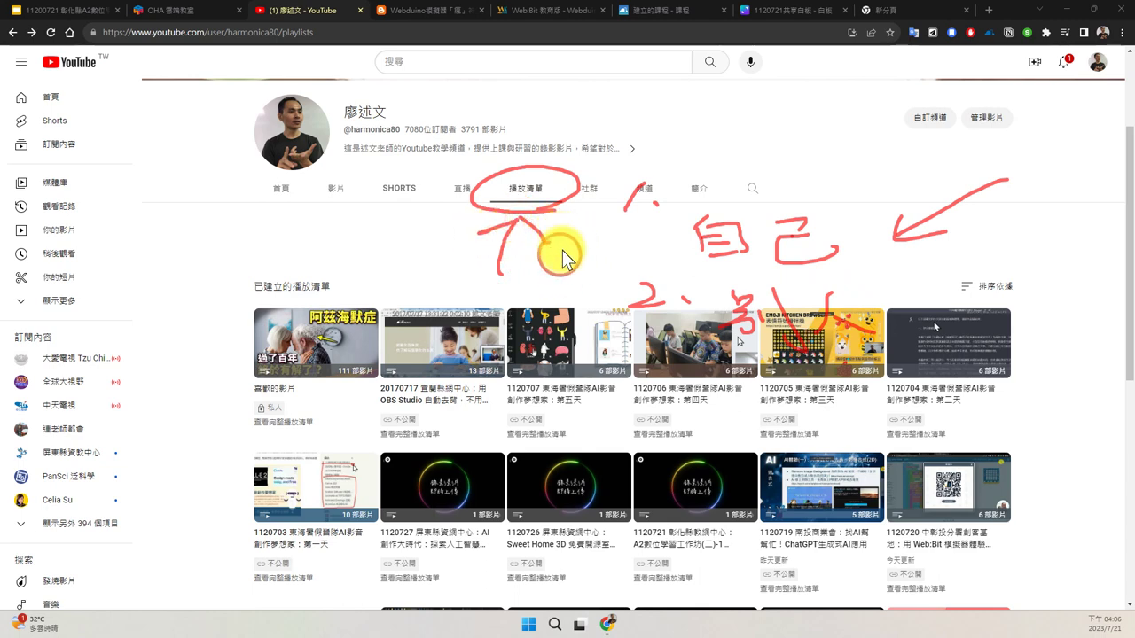
click(562, 446)
mouse_move(562, 445)
mouse_down()
mouse_move(499, 452)
mouse_move(481, 423)
mouse_move(562, 421)
mouse_move(558, 453)
mouse_up()
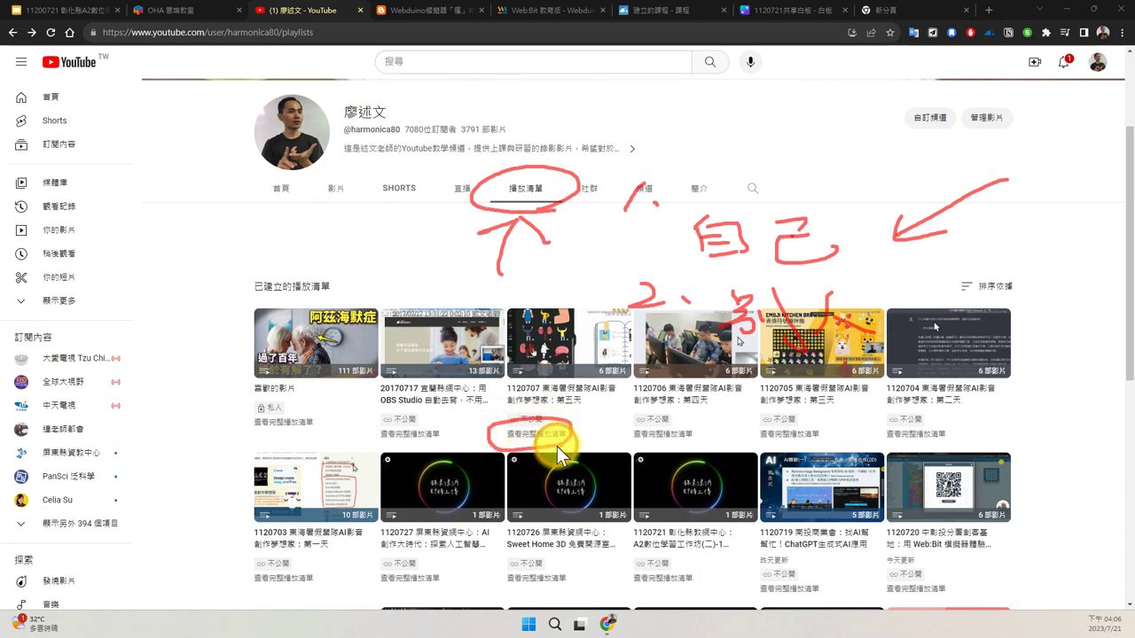
mouse_move(646, 436)
mouse_down()
mouse_move(620, 446)
mouse_move(672, 415)
mouse_up()
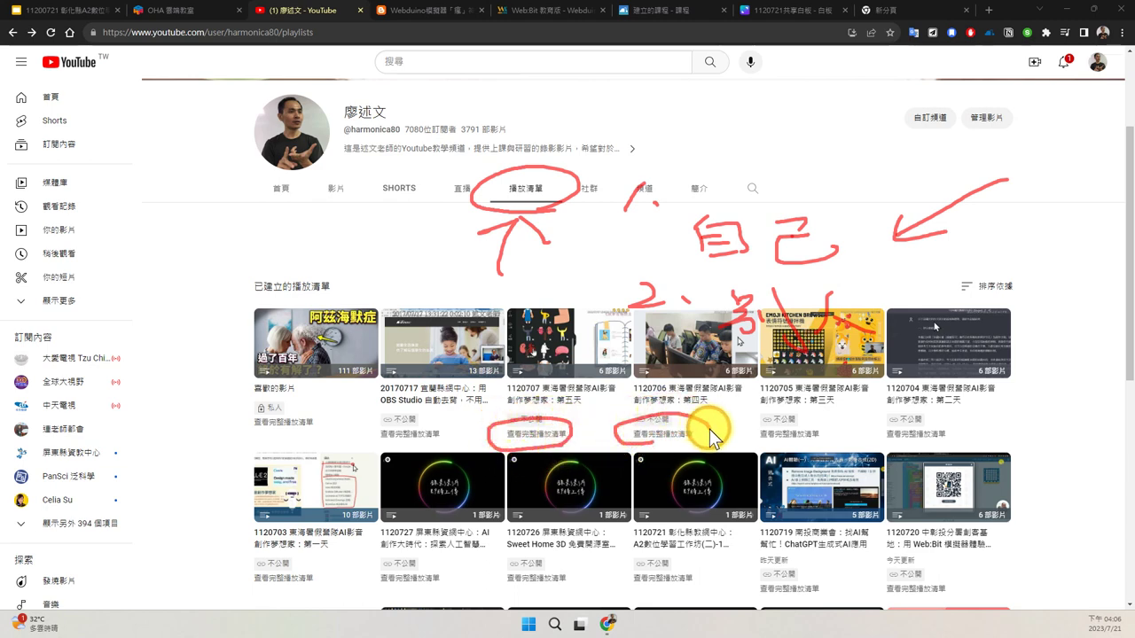
click(699, 450)
mouse_move(690, 448)
mouse_down()
mouse_move(810, 417)
mouse_move(807, 457)
mouse_up()
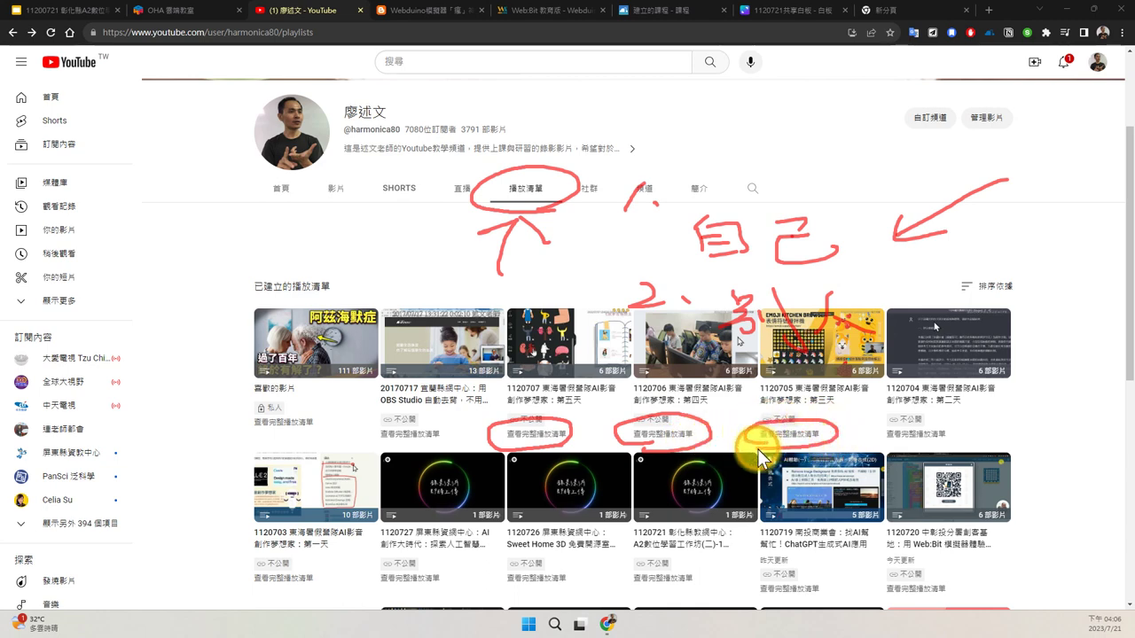
Step: Tick playlists 20170717 and 1120704 in red, circle the title of 1120704, and clear all the annotations
drag(435, 339, 475, 337)
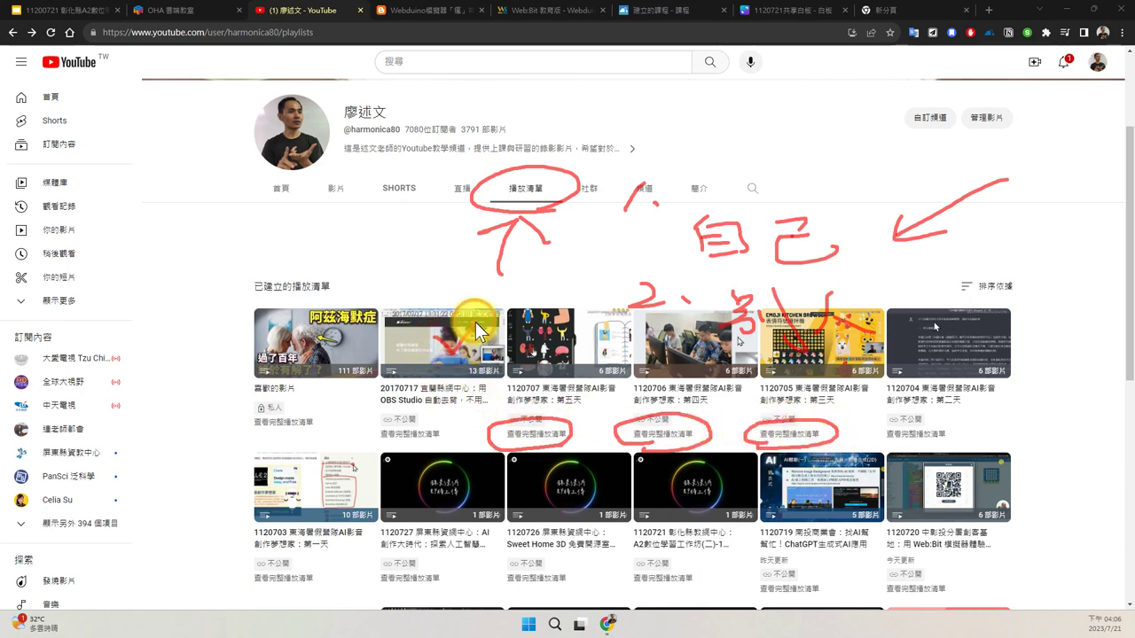
drag(948, 332, 993, 328)
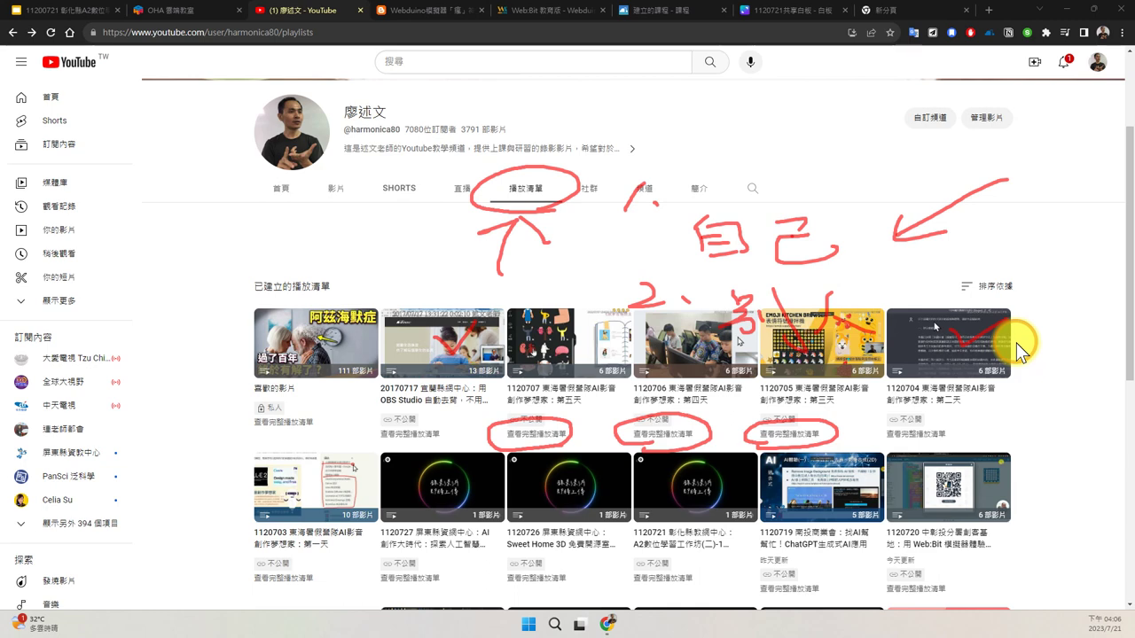
mouse_move(992, 407)
mouse_down()
mouse_move(927, 433)
mouse_move(866, 401)
mouse_move(936, 359)
mouse_move(1008, 386)
mouse_move(951, 429)
mouse_up()
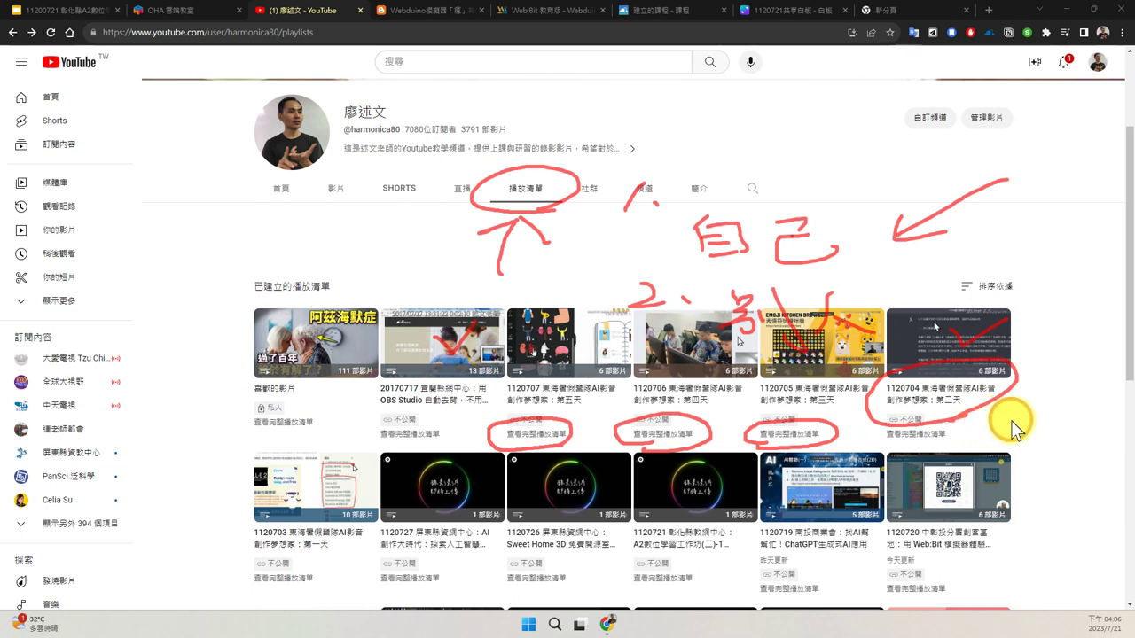
drag(926, 399, 1014, 408)
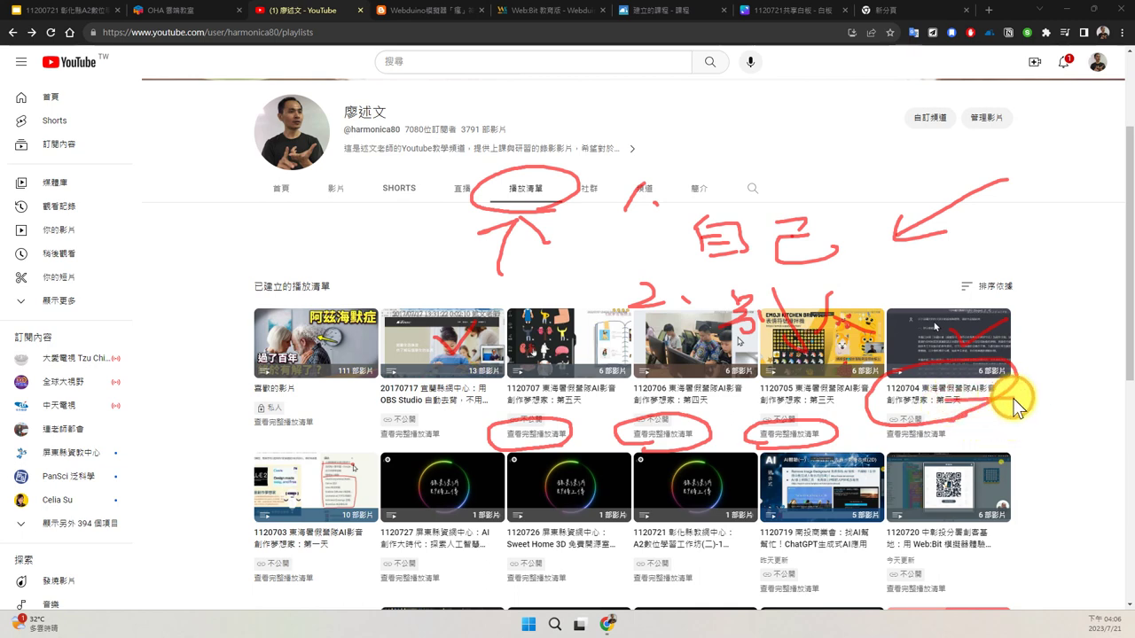
key(Escape)
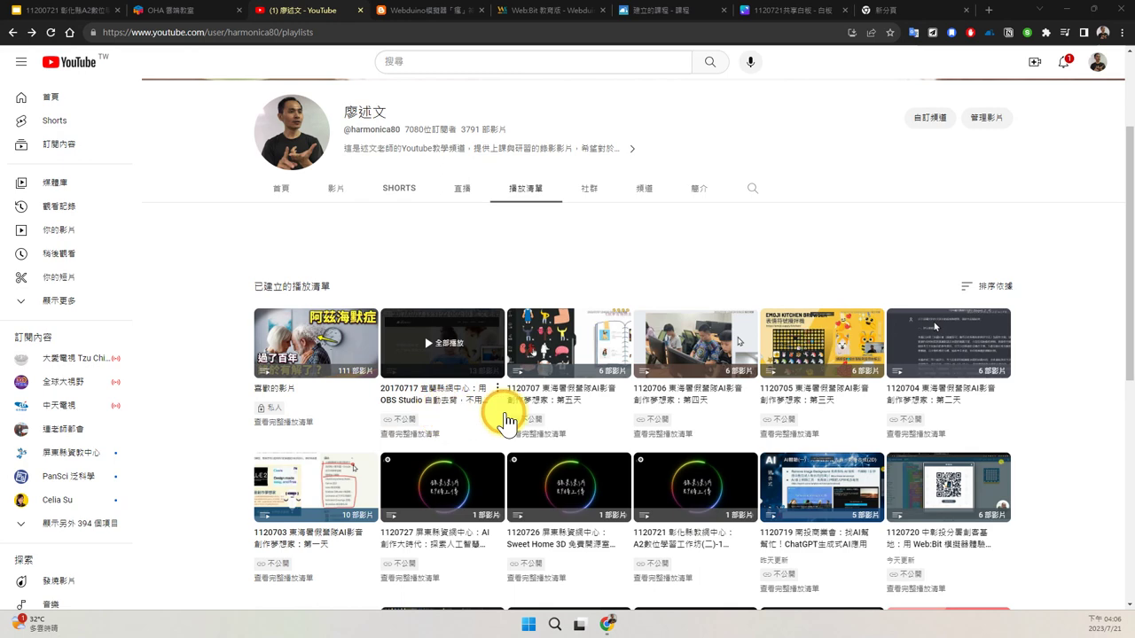
Step: Browse the created playlists and open the full list of the 20170717 宜蘭縣網中心 OBS Studio playlist
scroll(561, 450, down, 2)
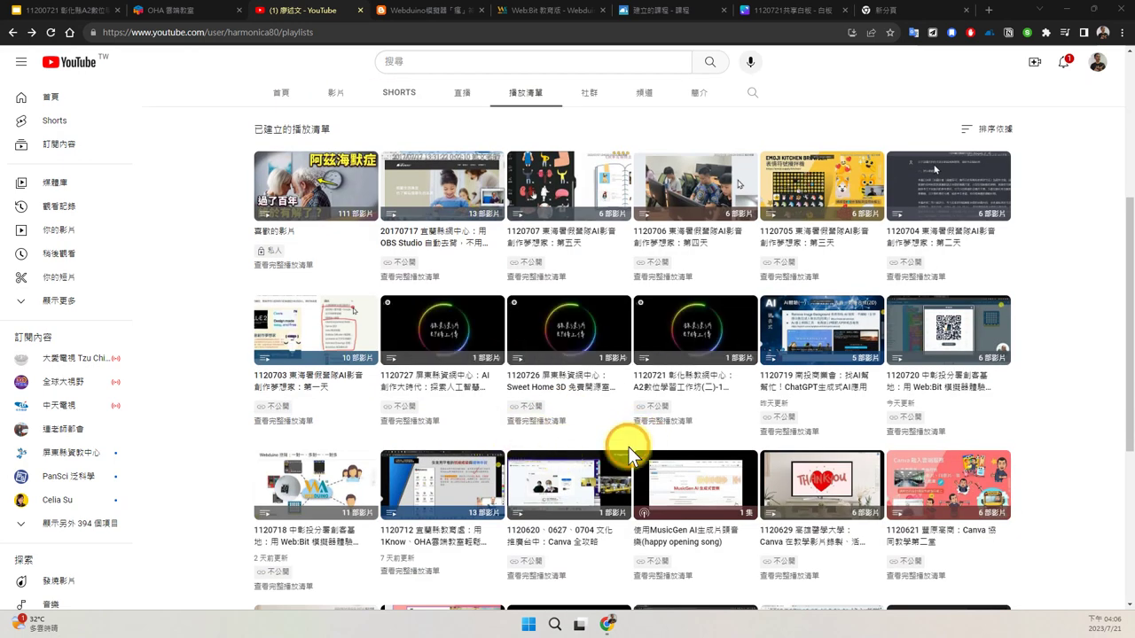
scroll(615, 461, down, 2)
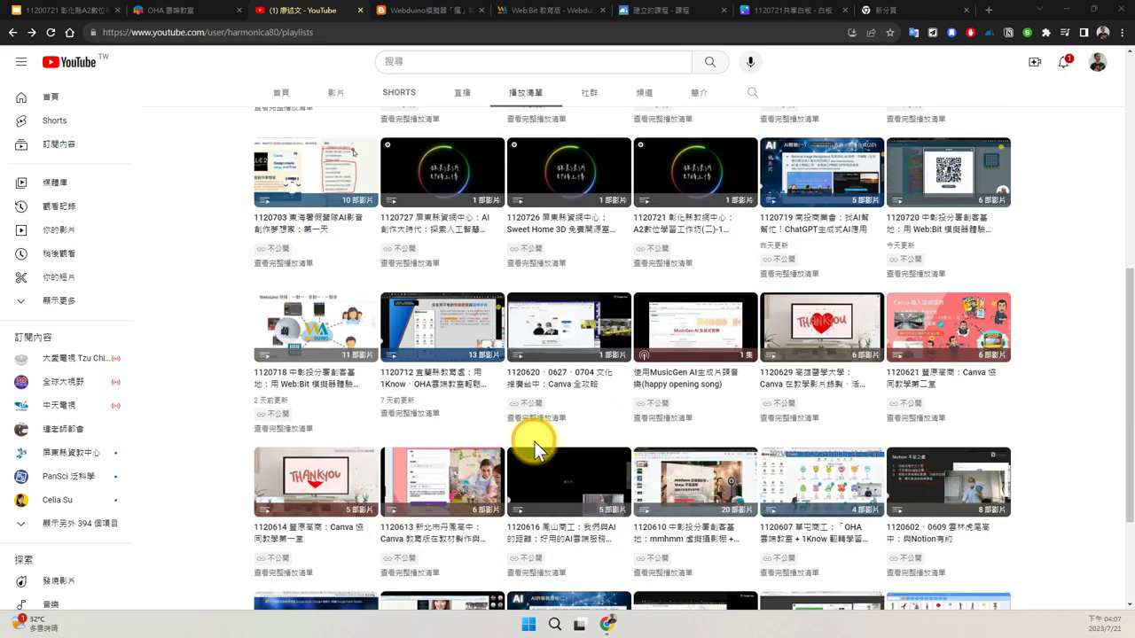
scroll(535, 448, up, 2)
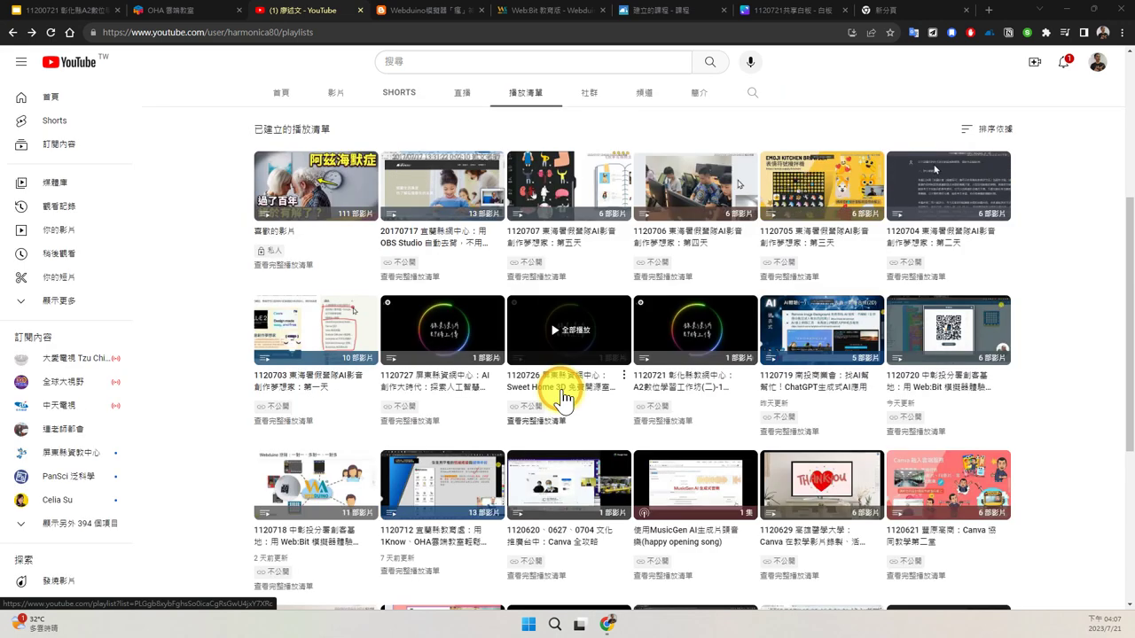
click(412, 277)
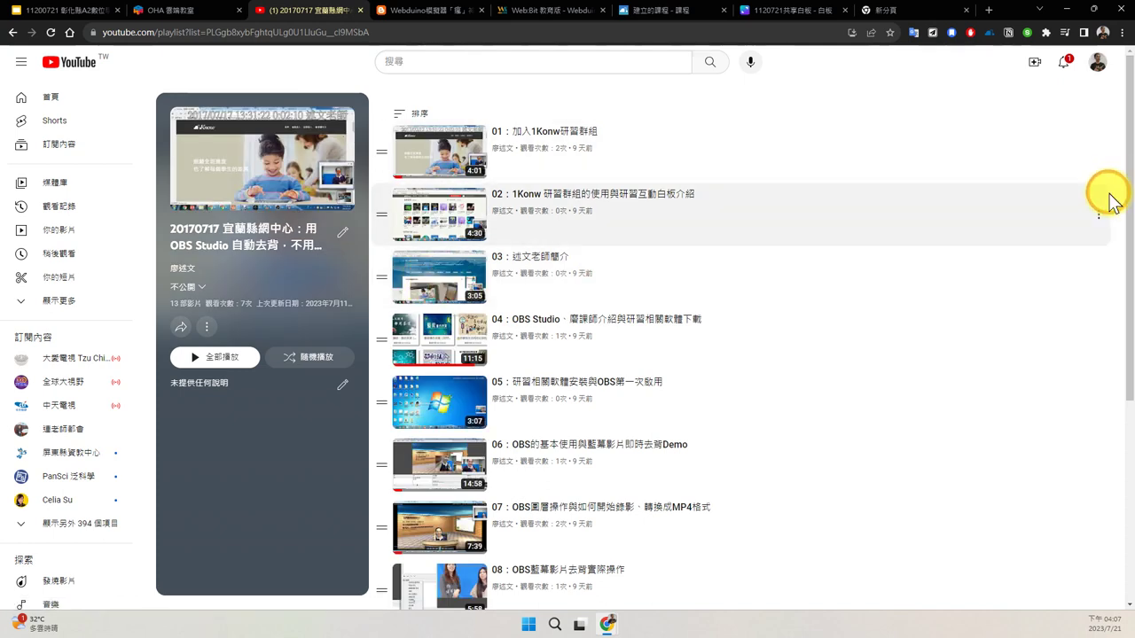
Step: Copy the open playlist's web address and switch to the 1Know window with course 0721
drag(1129, 177, 1129, 126)
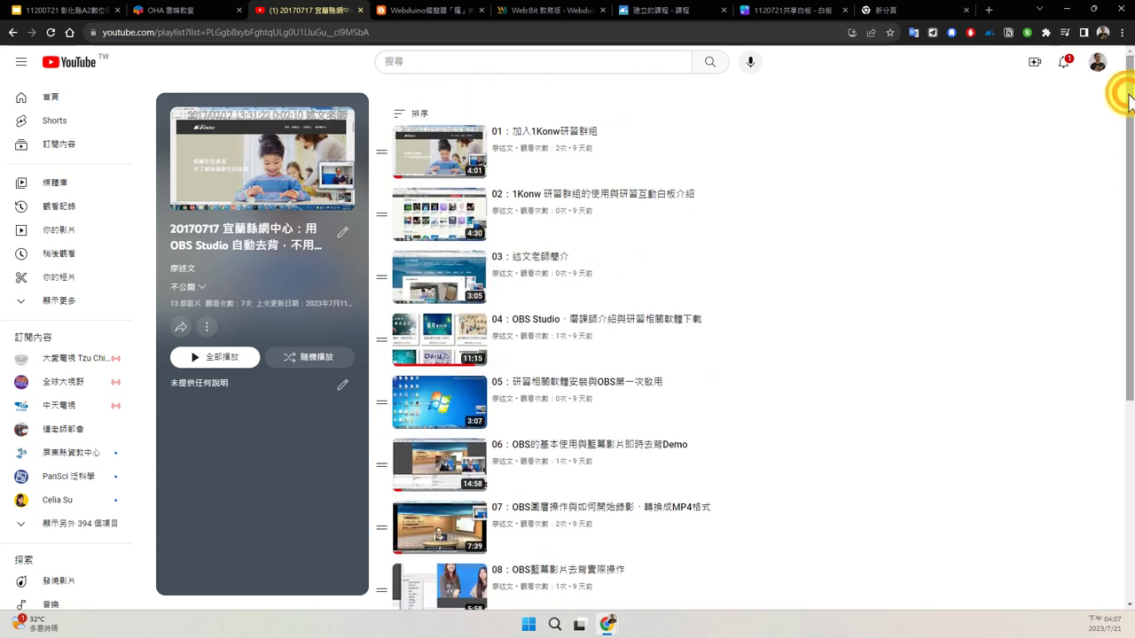
mouse_move(394, 55)
mouse_down()
mouse_move(78, 55)
mouse_move(168, 7)
mouse_move(384, 56)
mouse_move(347, 88)
mouse_up()
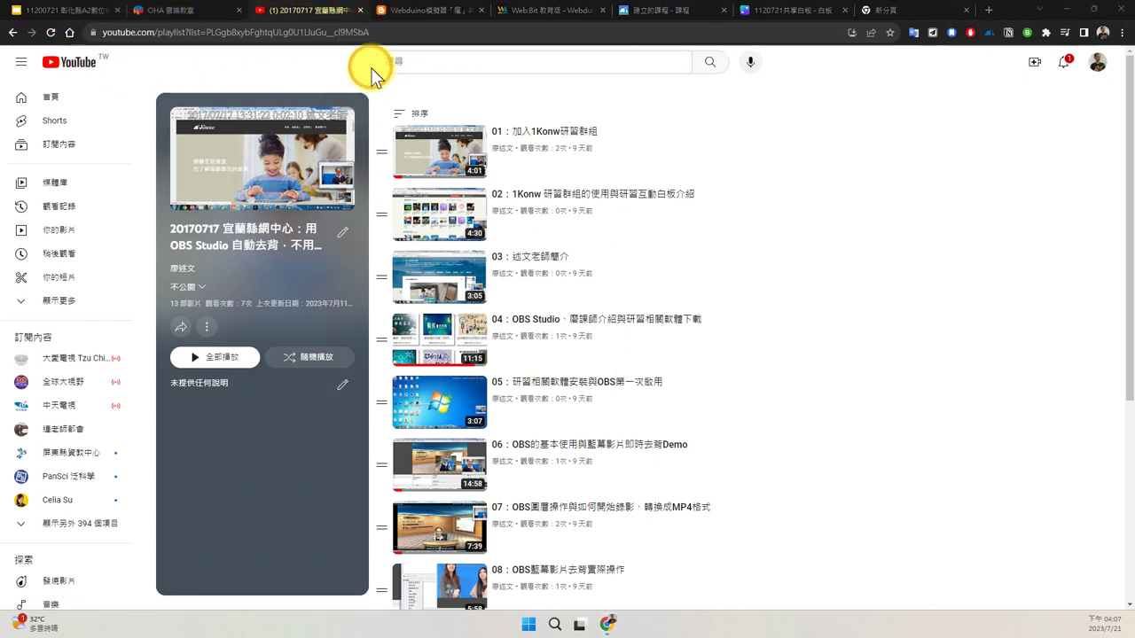
click(384, 33)
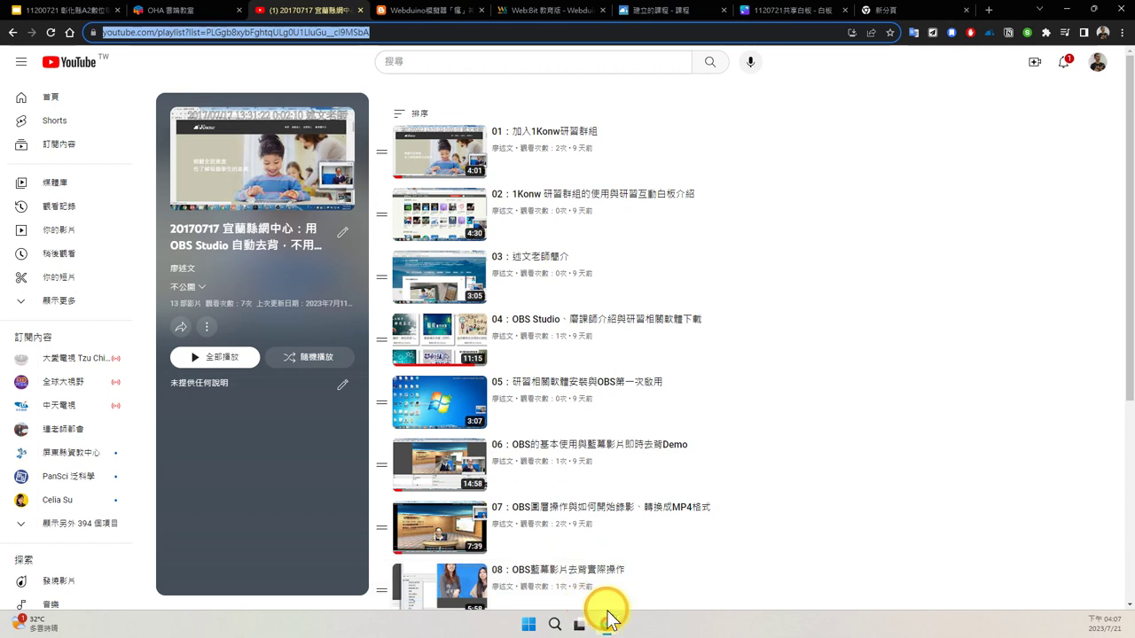
mouse_move(608, 621)
click(567, 584)
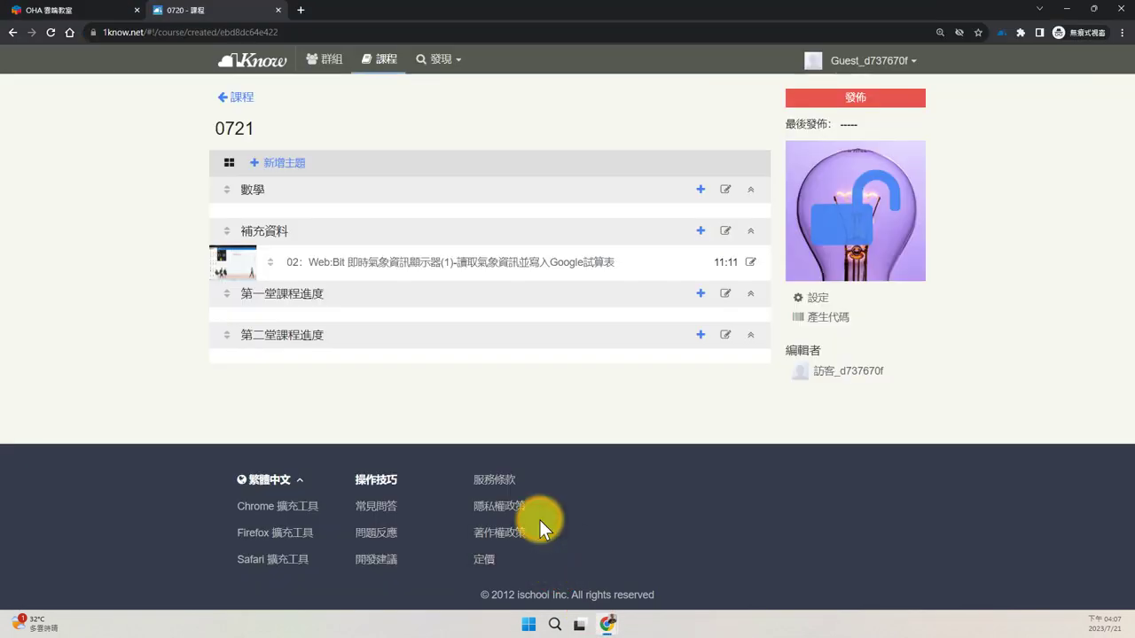
Step: Start a YouTube playlist (YouTube 播放清單) import under the topic 第一堂課程進度 and enter the copied playlist address
click(699, 293)
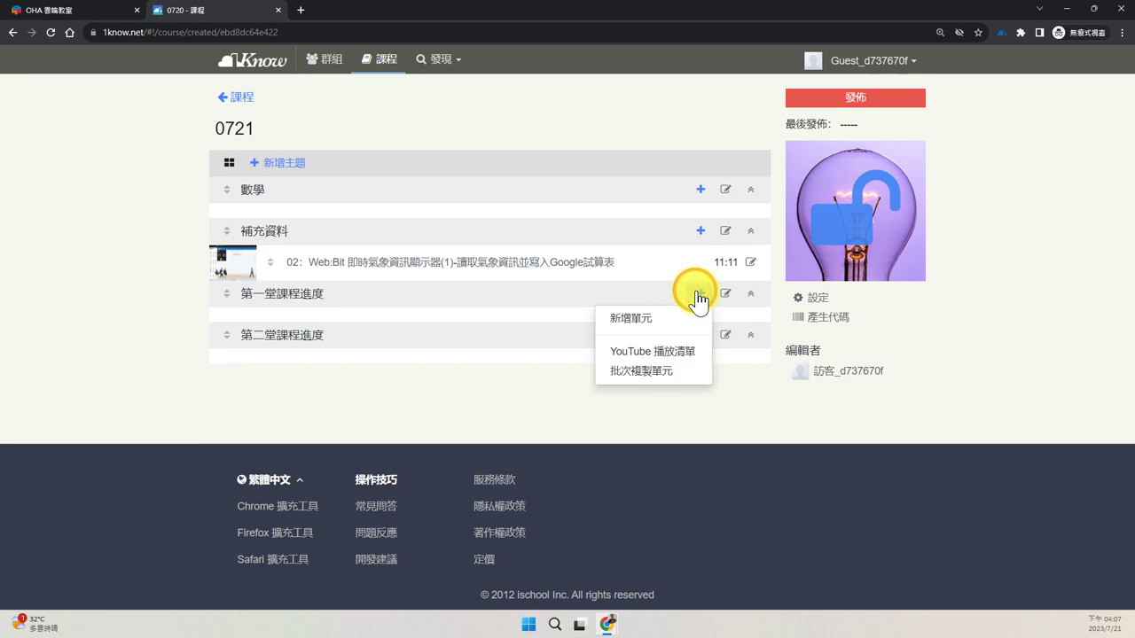
click(630, 323)
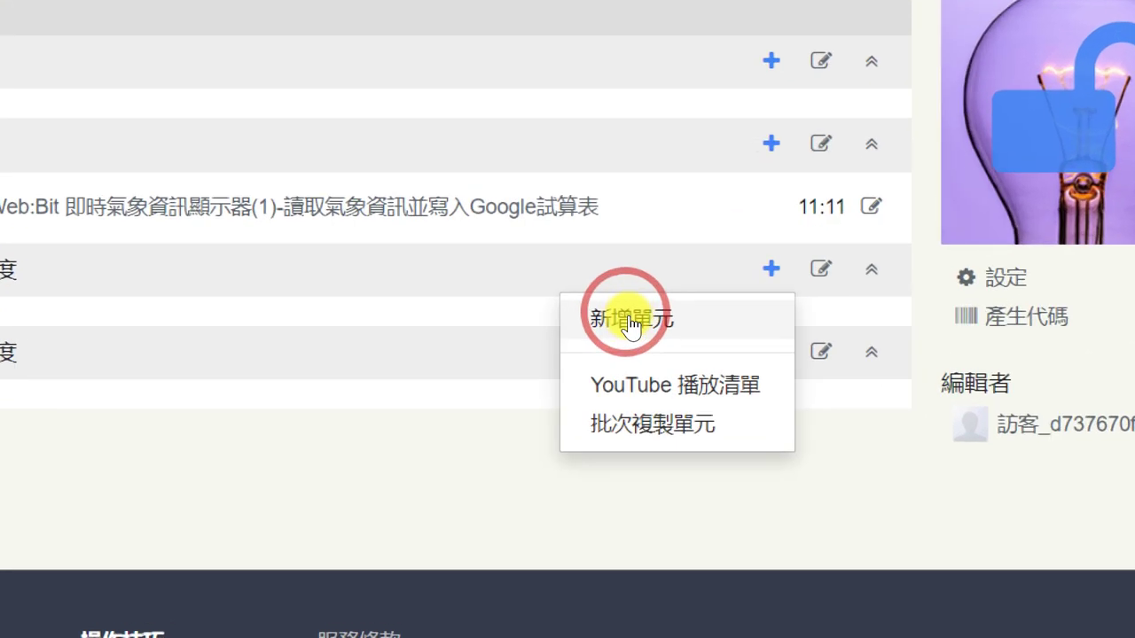
click(669, 363)
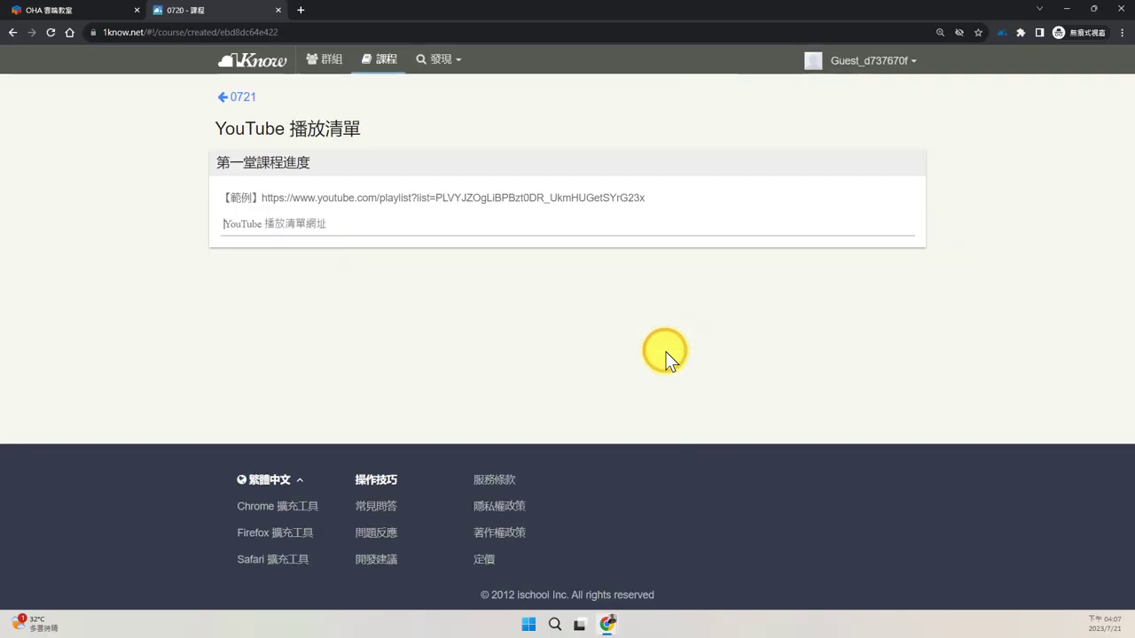
text(https://www.youtube.com/playlist?list=PLGgb8xybFghtqULg0U1LluGu__cI9MSbA)
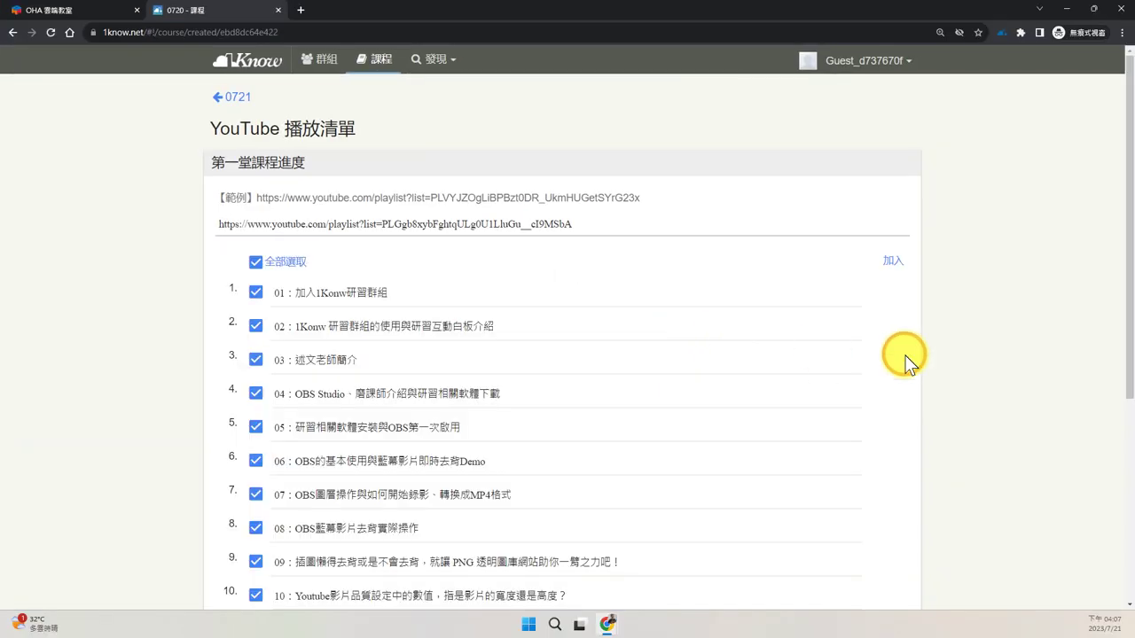
Step: Deselect videos 06 to 13 in the playlist import and add videos 01 to 05 to the topic
scroll(1046, 337, down, 4)
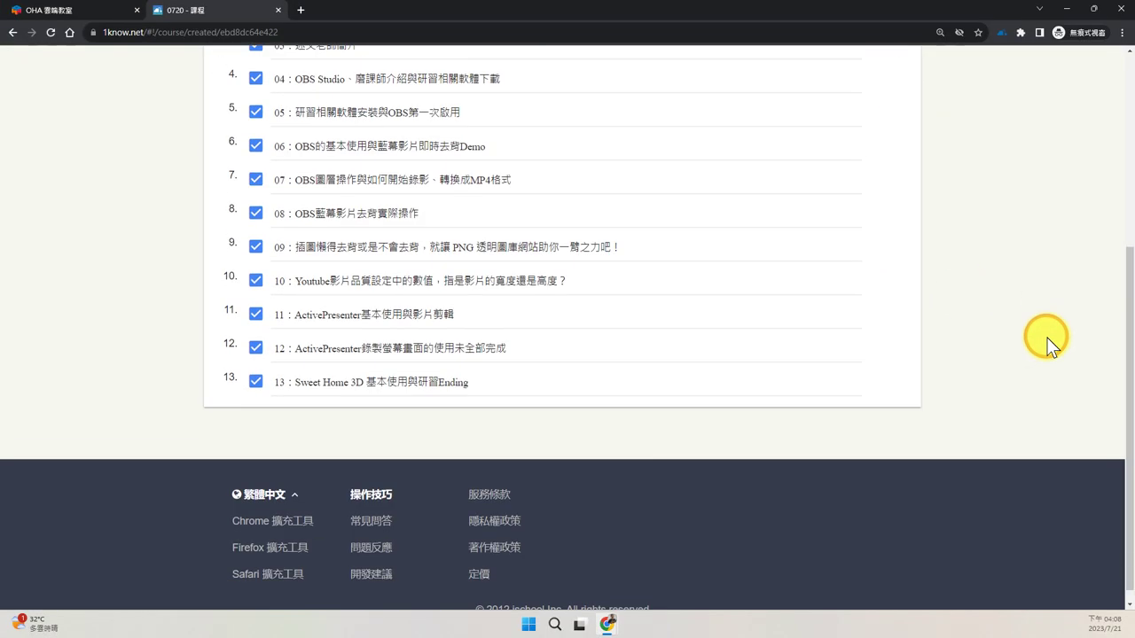
scroll(1046, 337, up, 2)
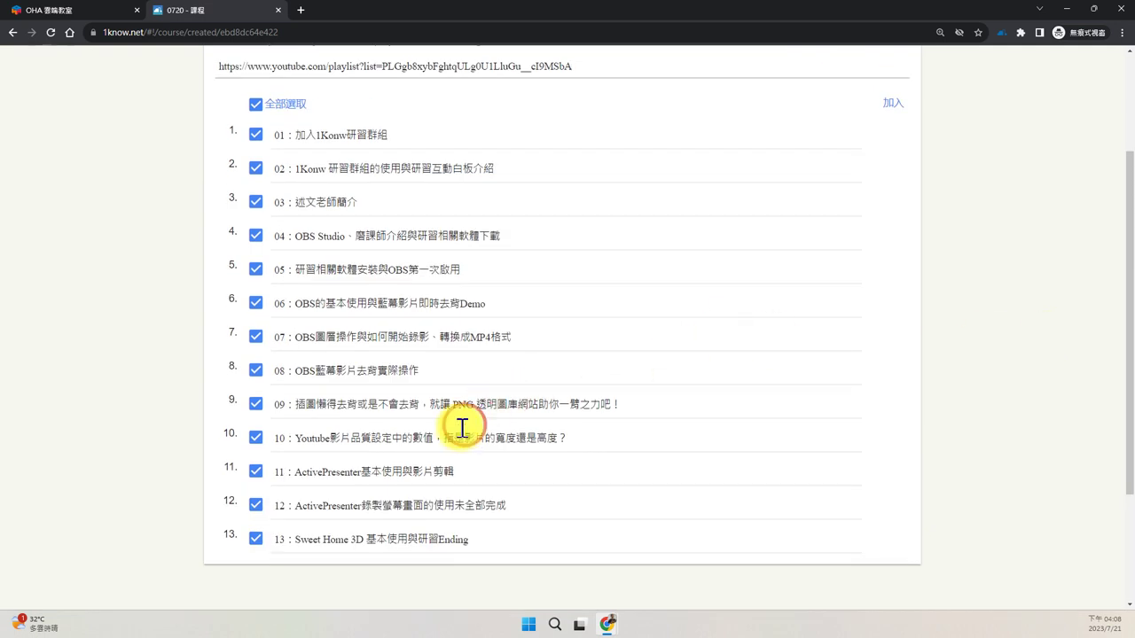
click(257, 538)
click(255, 505)
click(255, 470)
click(256, 437)
click(255, 404)
click(255, 370)
click(257, 337)
click(256, 303)
scroll(683, 410, up, 2)
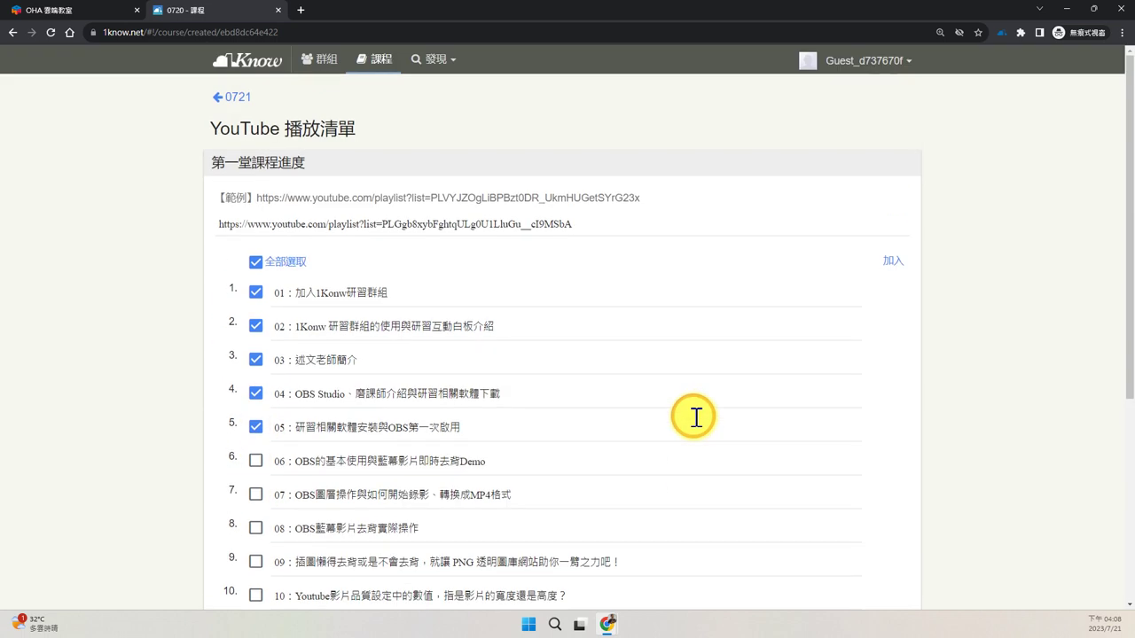
click(891, 266)
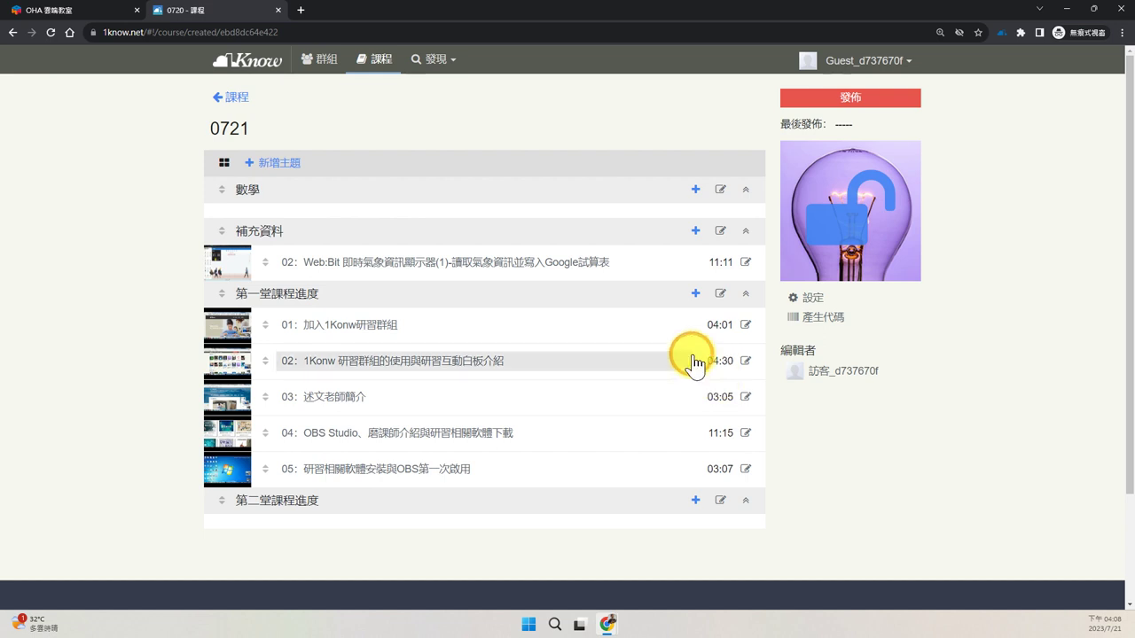
Step: Review the settings of unit 01：加入1Konw研習群組 under 第一堂課程進度 and return to the course outline
click(745, 325)
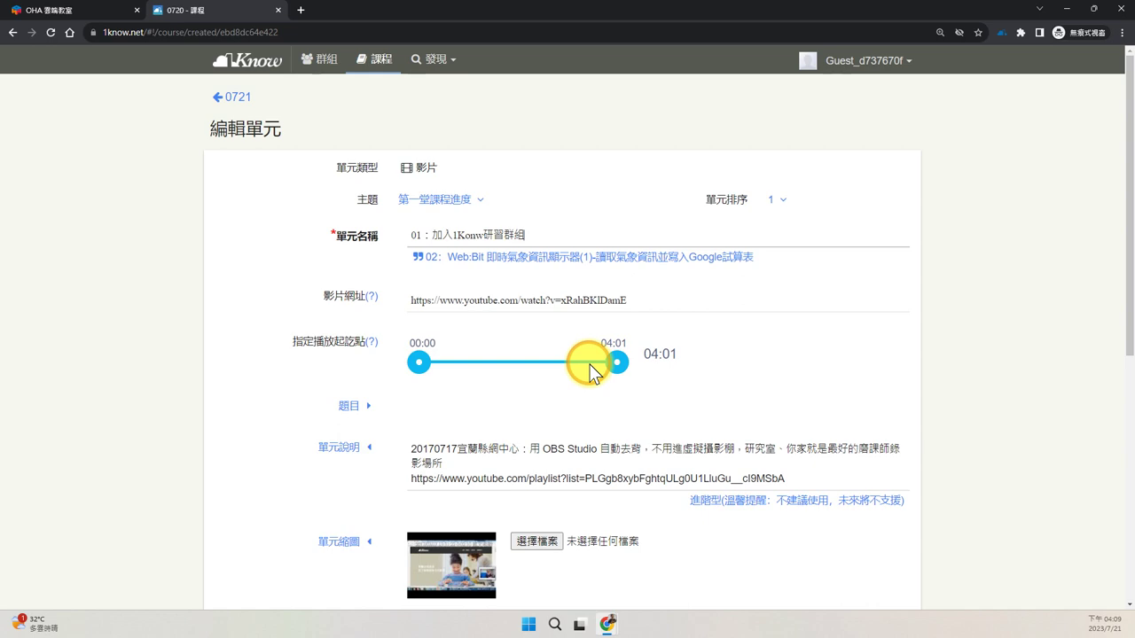
scroll(805, 381, down, 2)
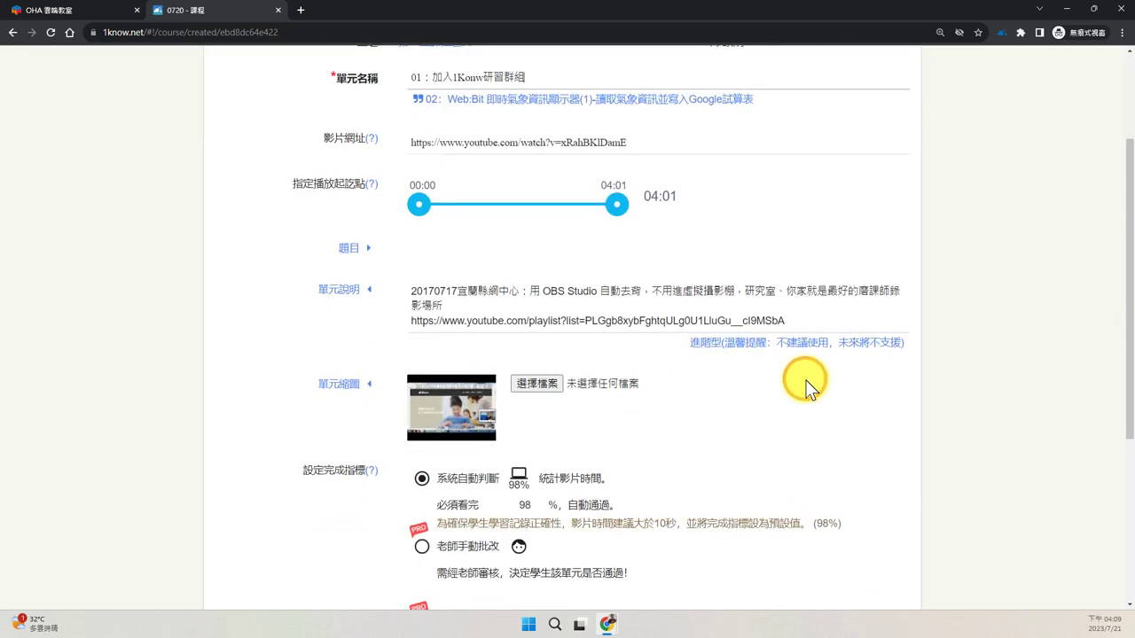
scroll(805, 380, down, 2)
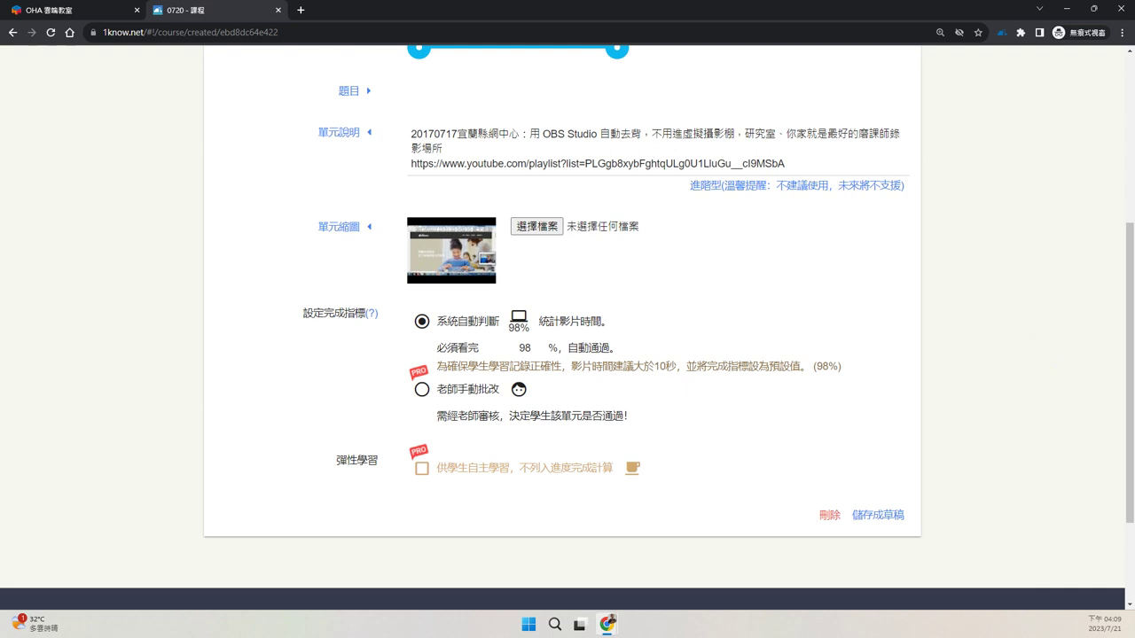
scroll(943, 388, up, 4)
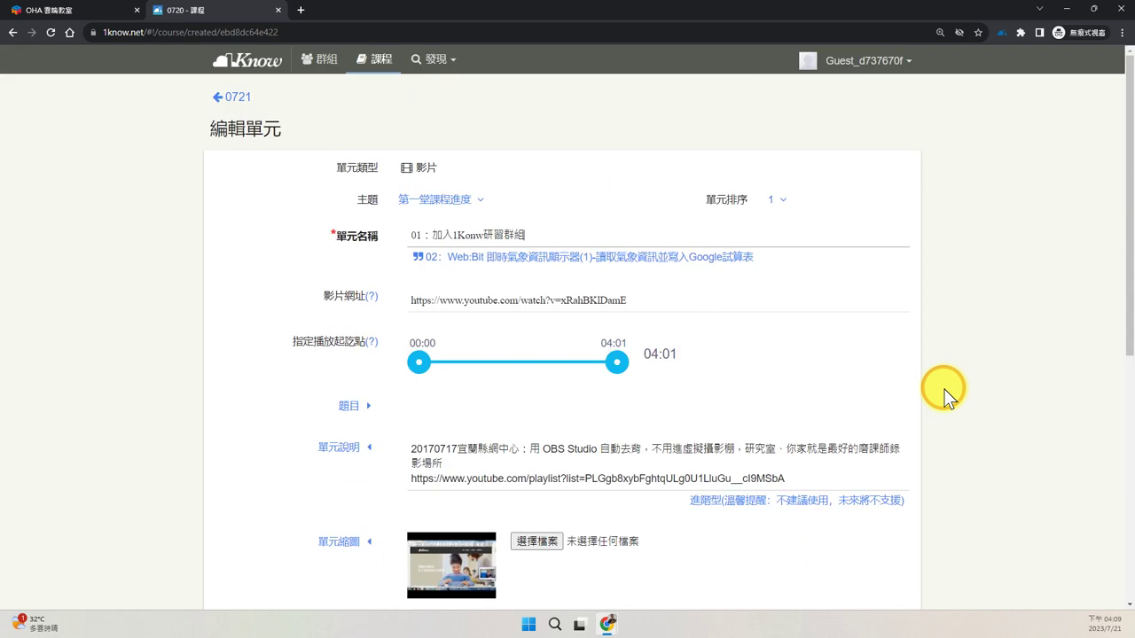
click(236, 104)
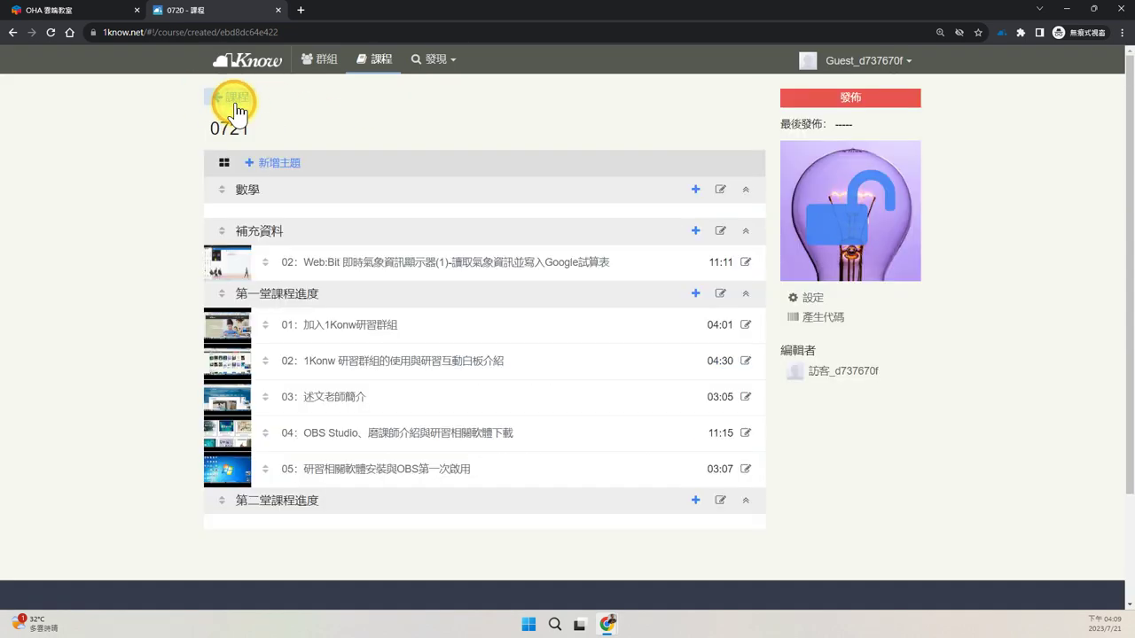
Step: Delete the unit 01：加入1Konw研習群組 from the topic 第一堂課程進度
click(744, 324)
scroll(1007, 416, down, 4)
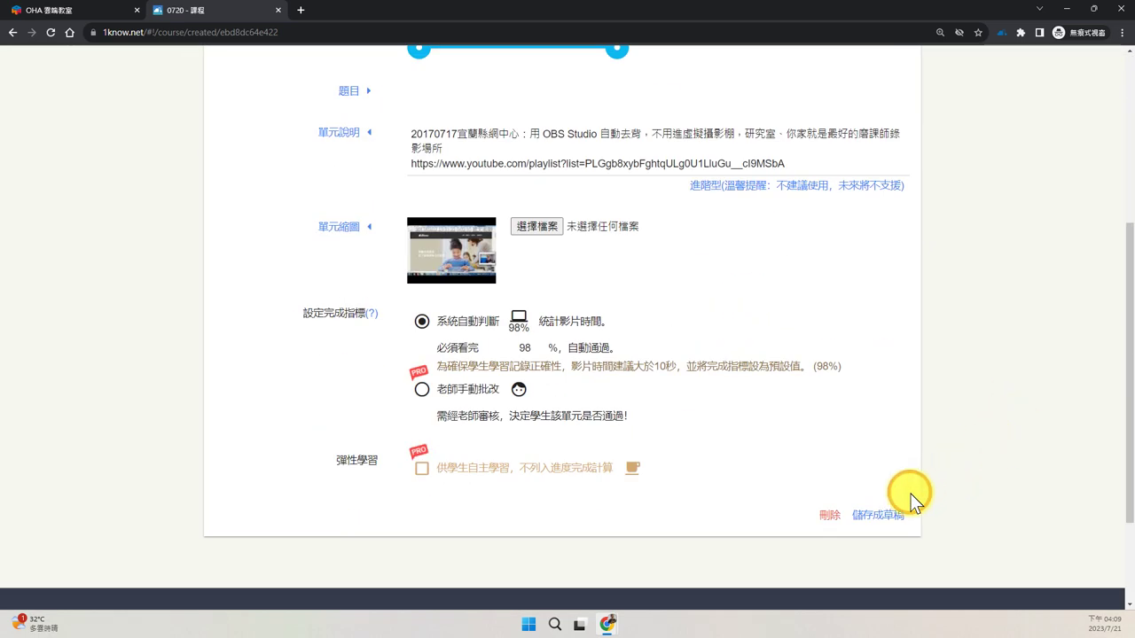
click(825, 524)
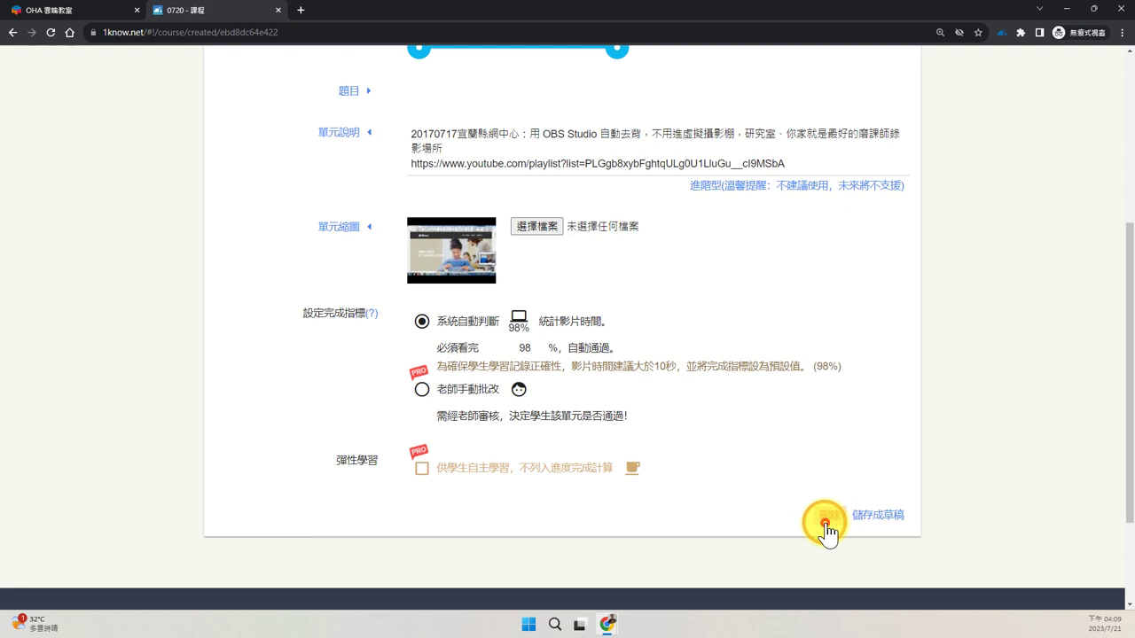
click(798, 538)
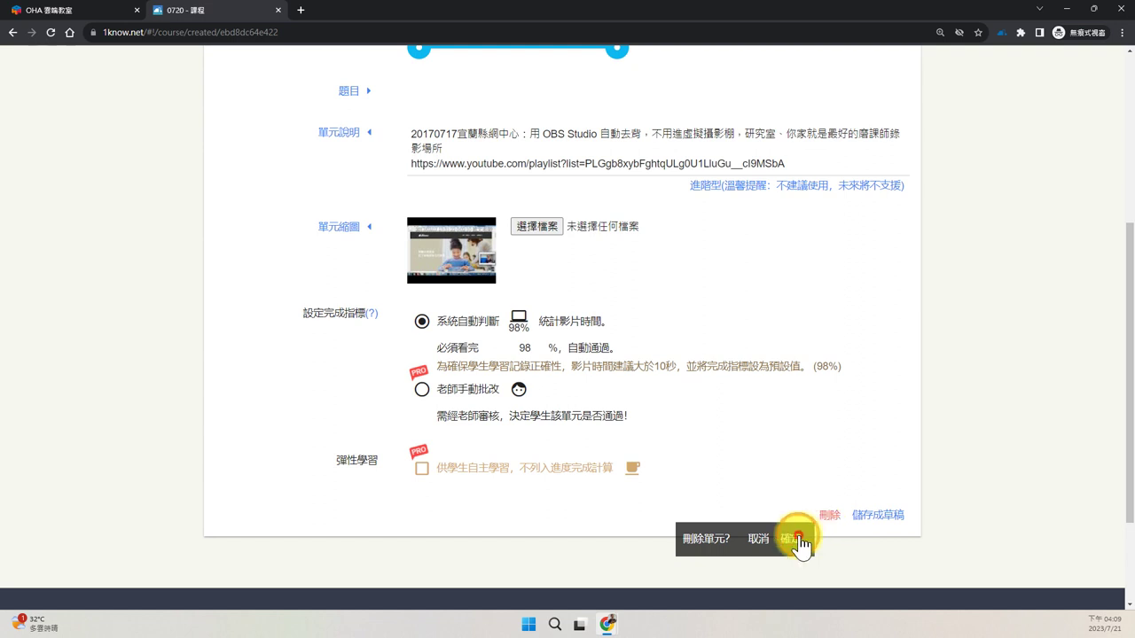
scroll(369, 396, up, 2)
drag(1, 399, 629, 367)
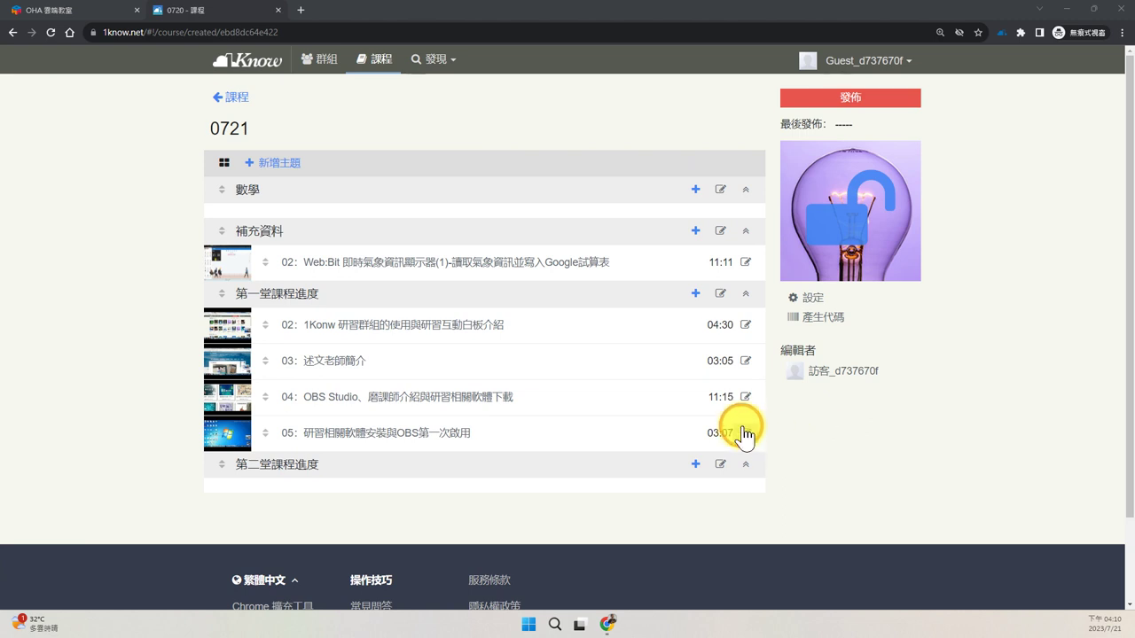
Step: Switch to the window with the teaching blog, search the blog for "adblock" and open the article 教學百寶箱：用AdBlock攔截廣告
mouse_move(594, 621)
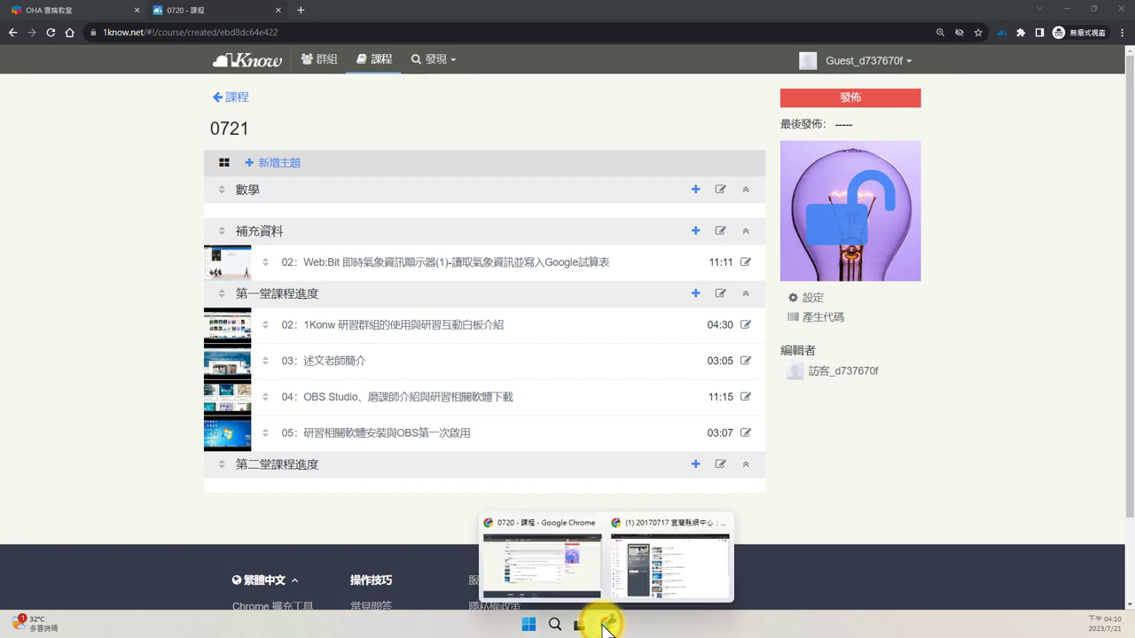
click(668, 557)
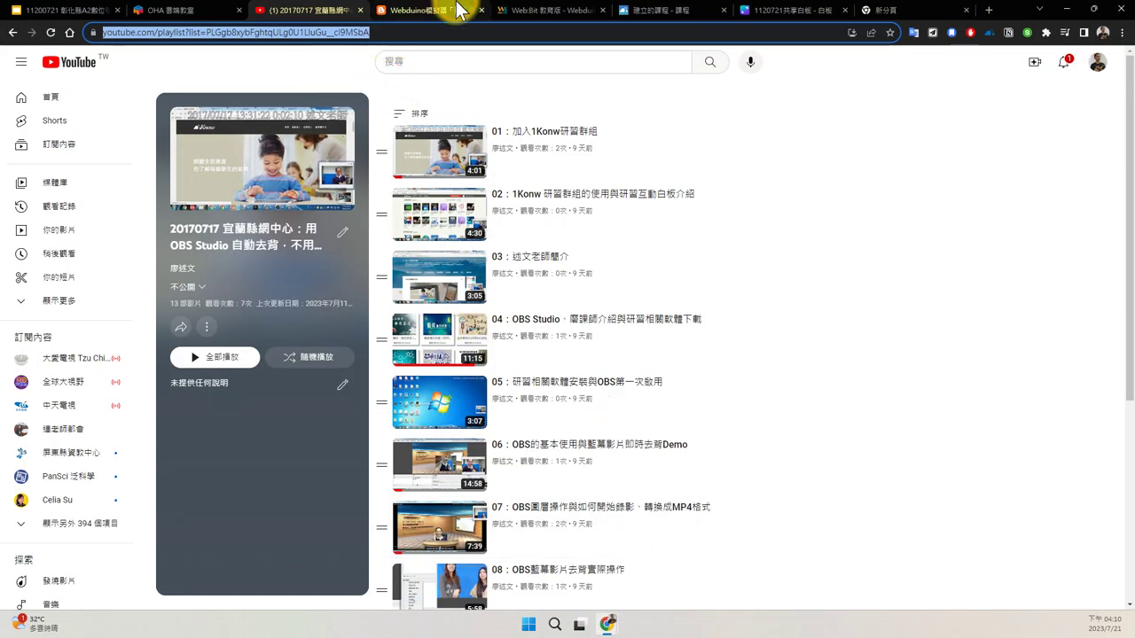
click(448, 10)
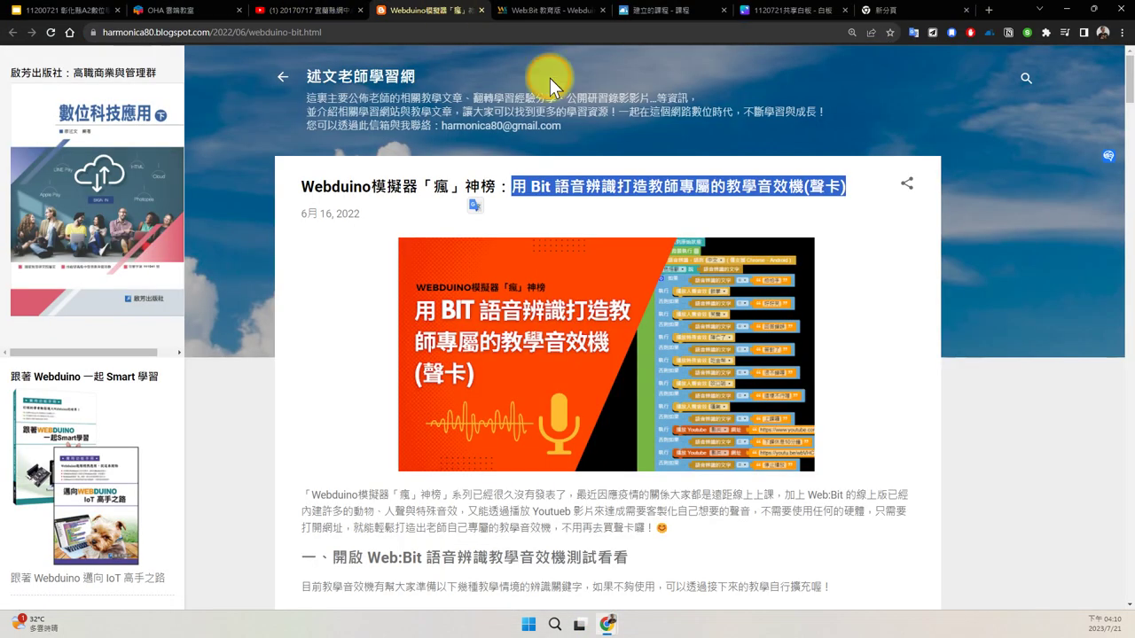
click(1021, 82)
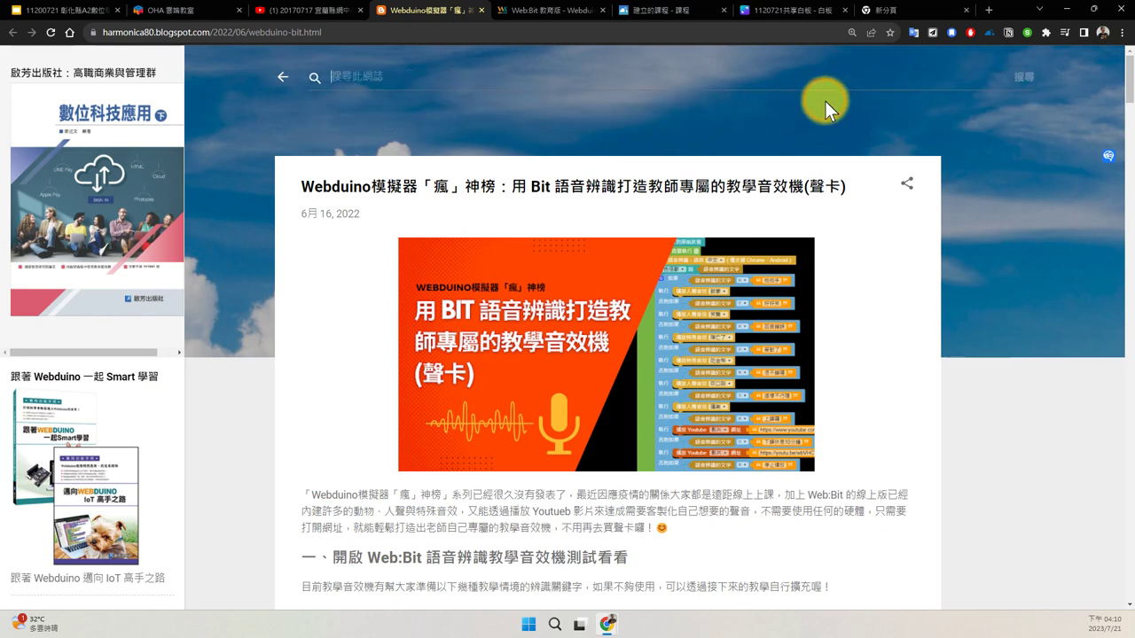
text(adblock)
key(Return)
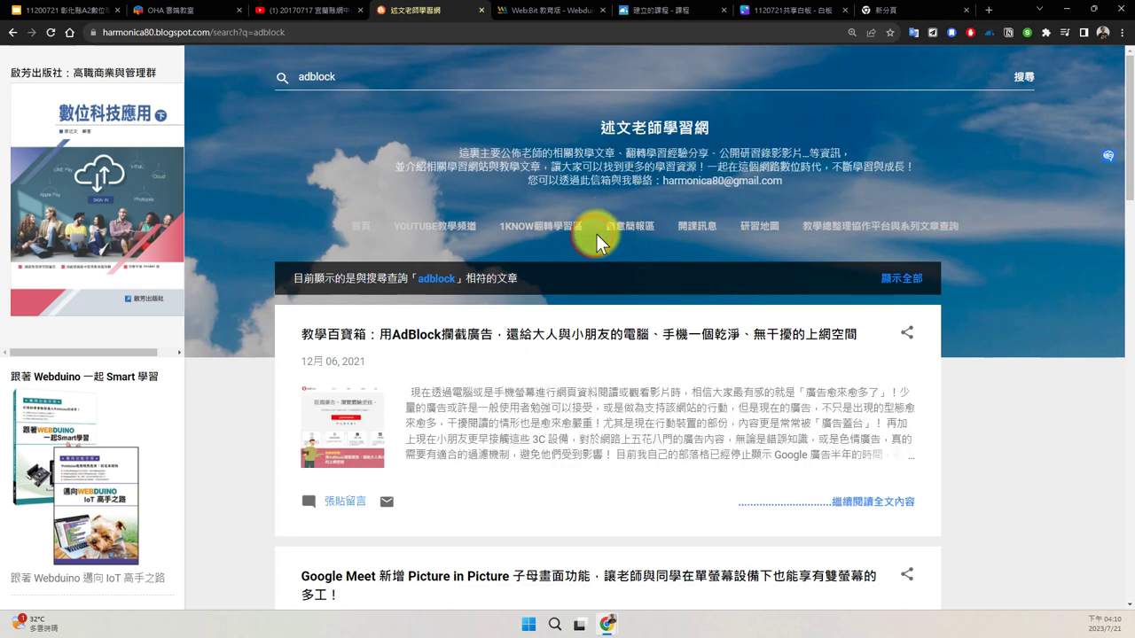
click(602, 342)
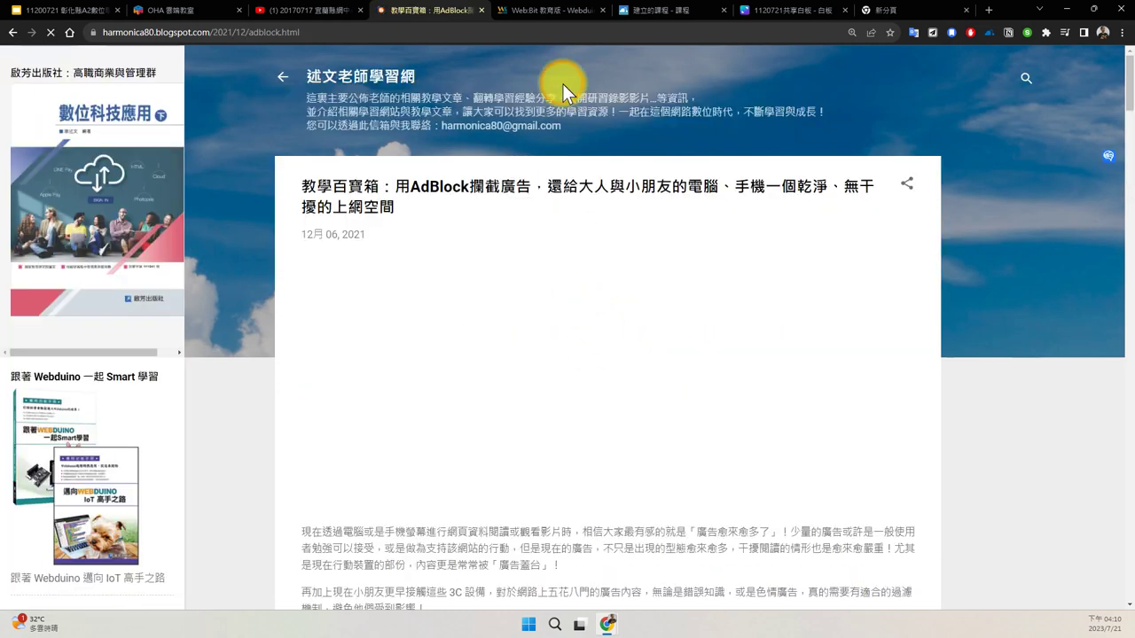
click(588, 30)
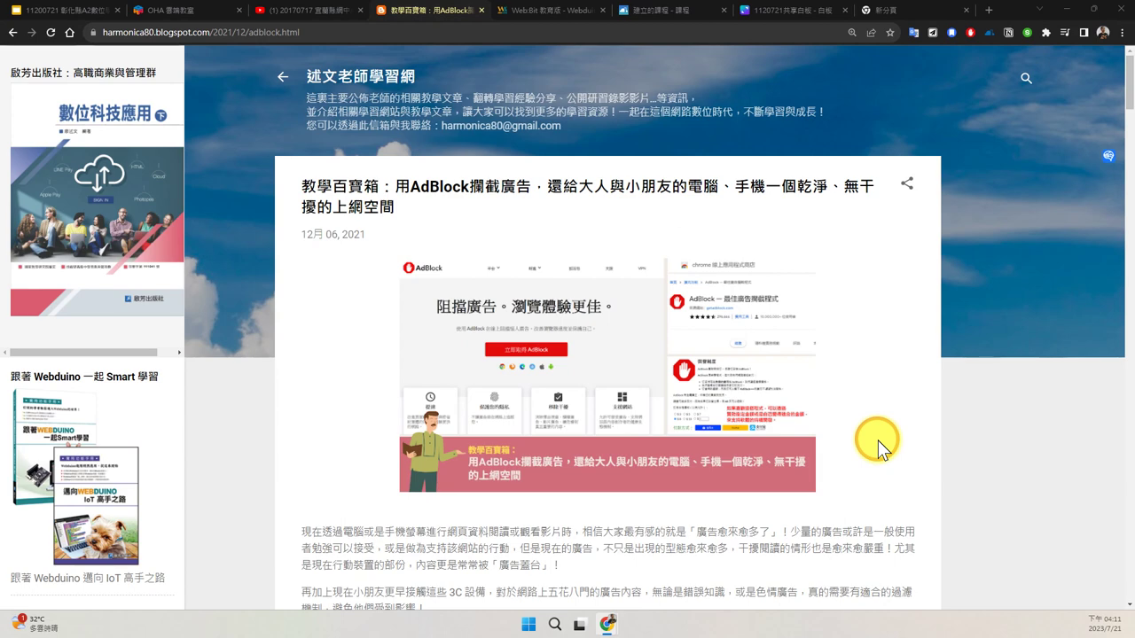
Step: Read through the AdBlock article and check the AdBlock extension's blocking information for the blog page
scroll(877, 439, down, 2)
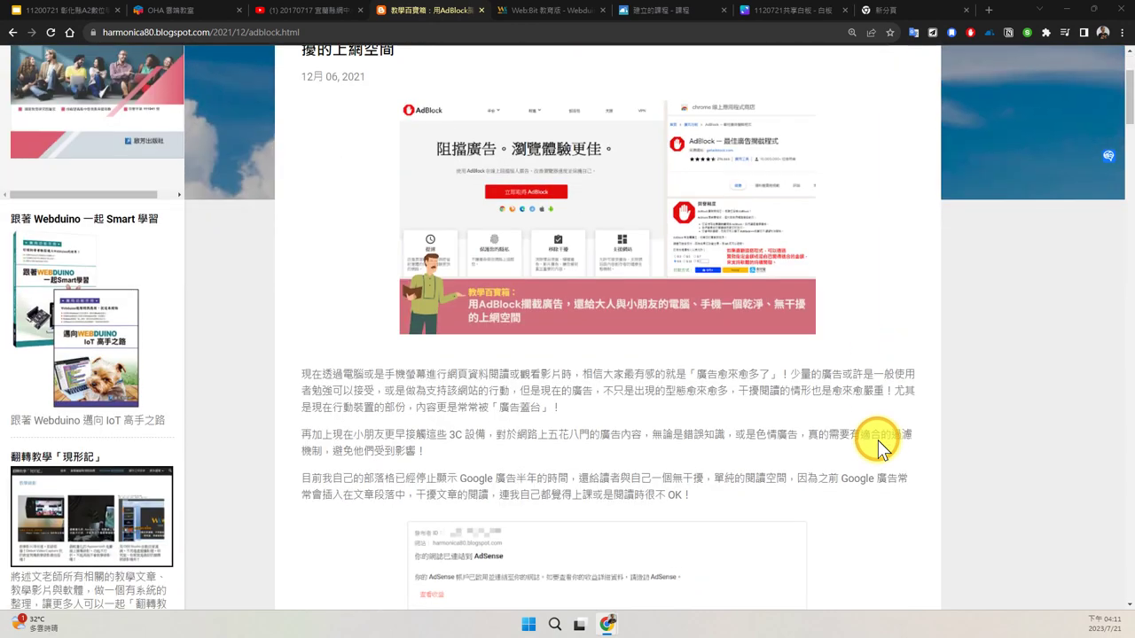
scroll(878, 440, down, 4)
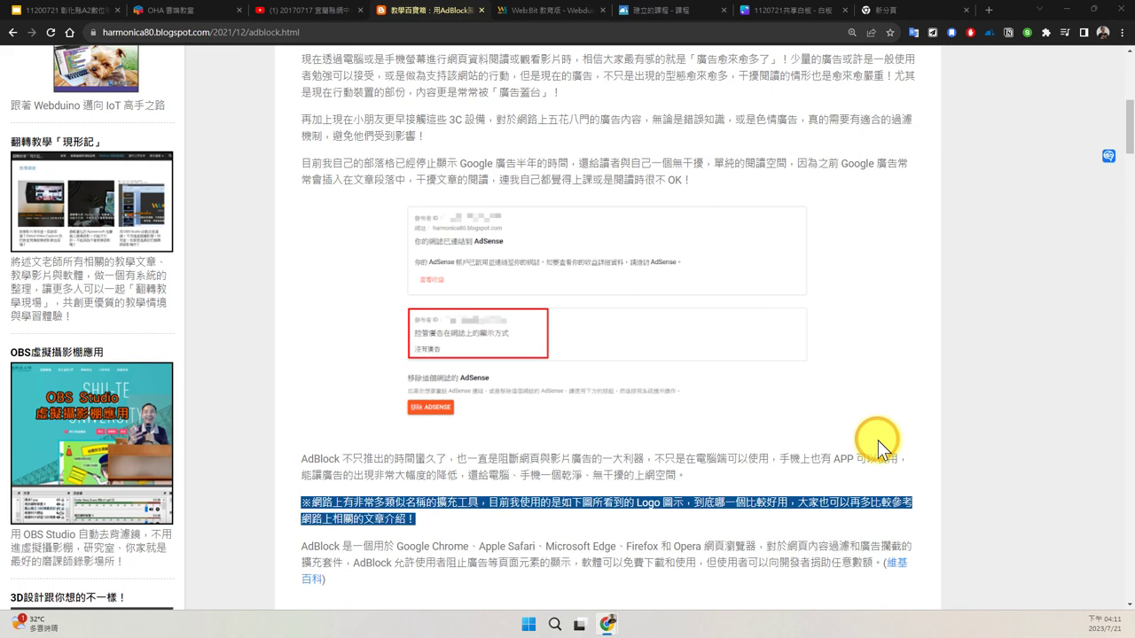
scroll(966, 225, up, 4)
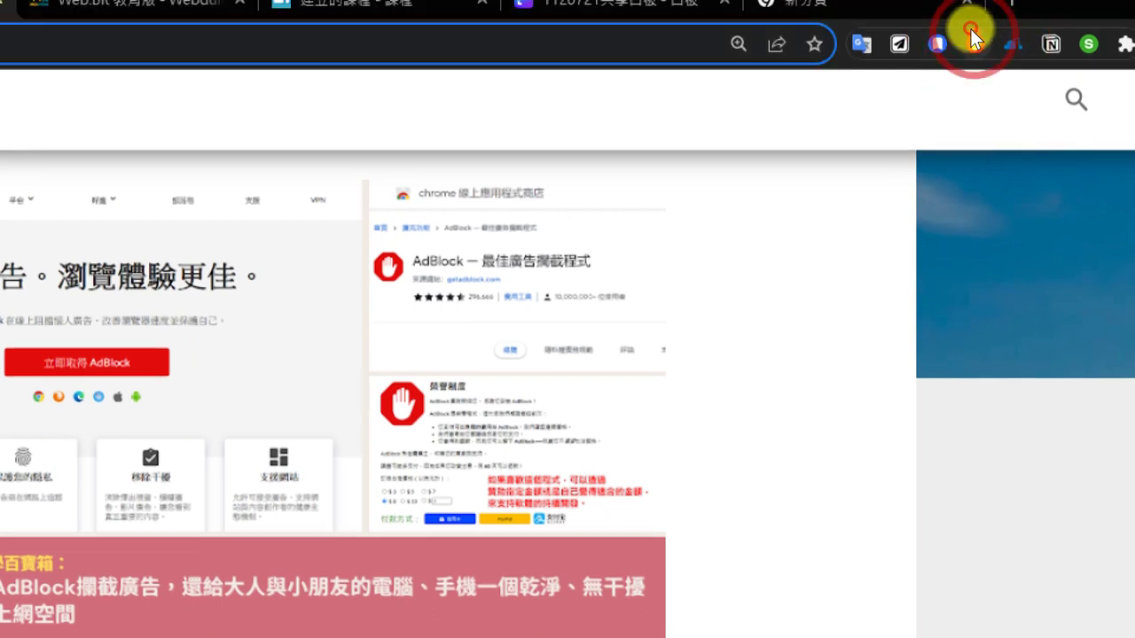
click(972, 33)
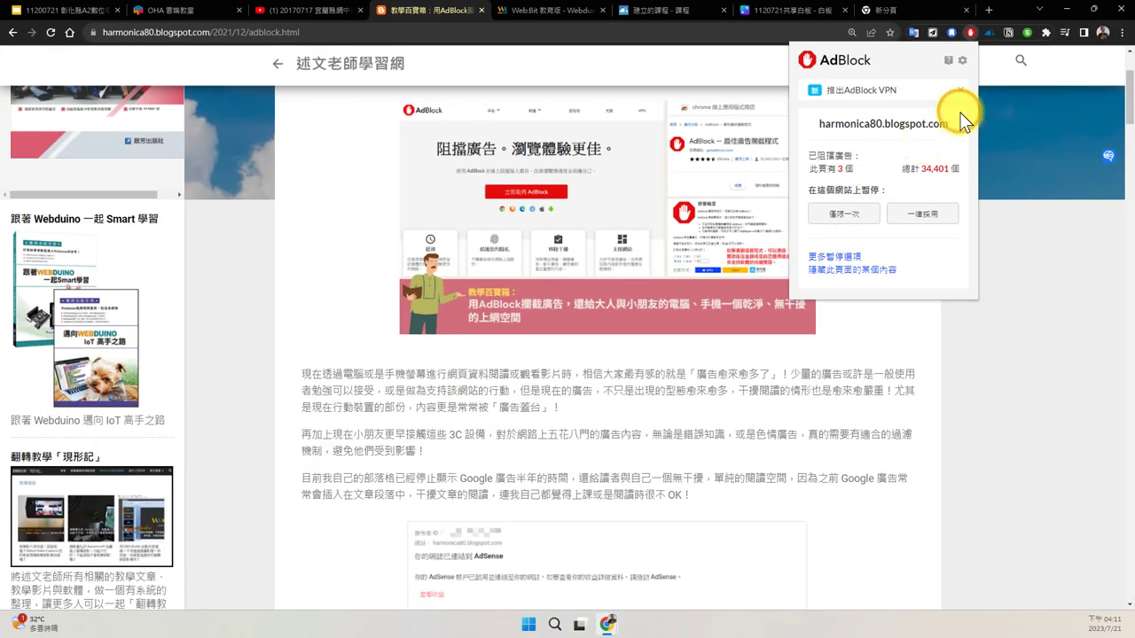
click(1009, 84)
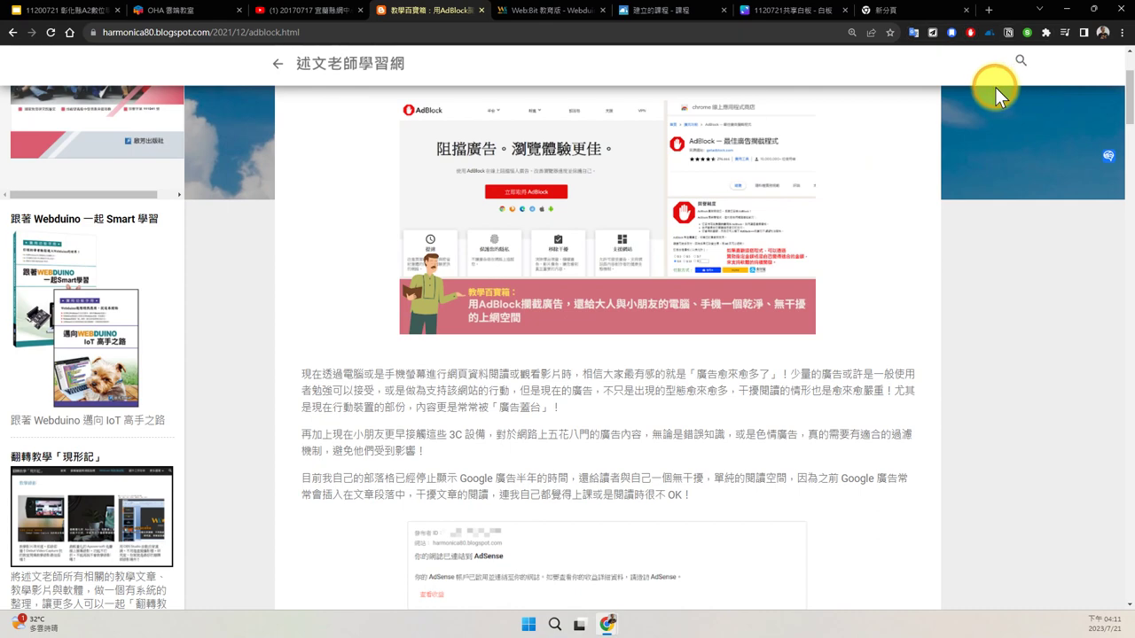
scroll(853, 359, down, 5)
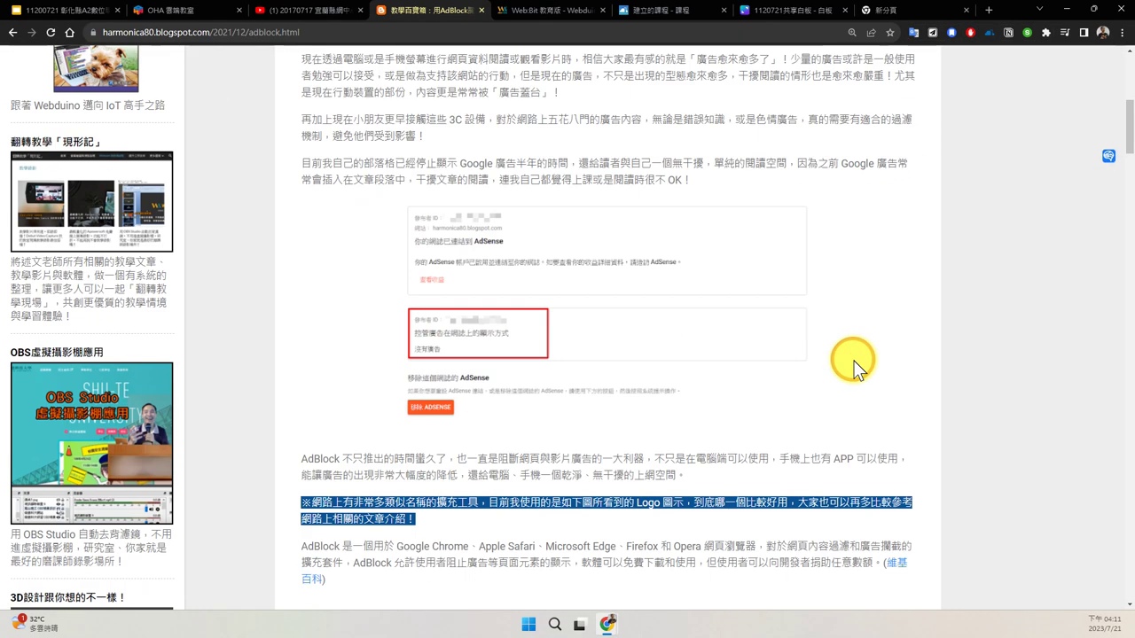
Step: Open the official AdBlock website linked in the article and look over its home page and supported browsers
click(534, 475)
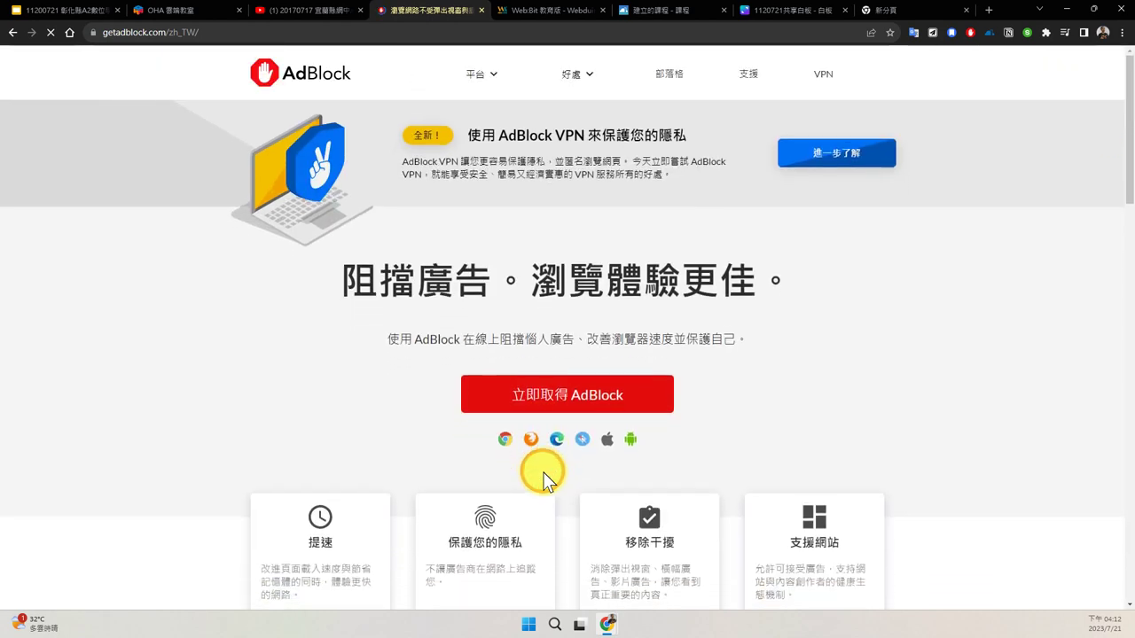
scroll(497, 470, down, 2)
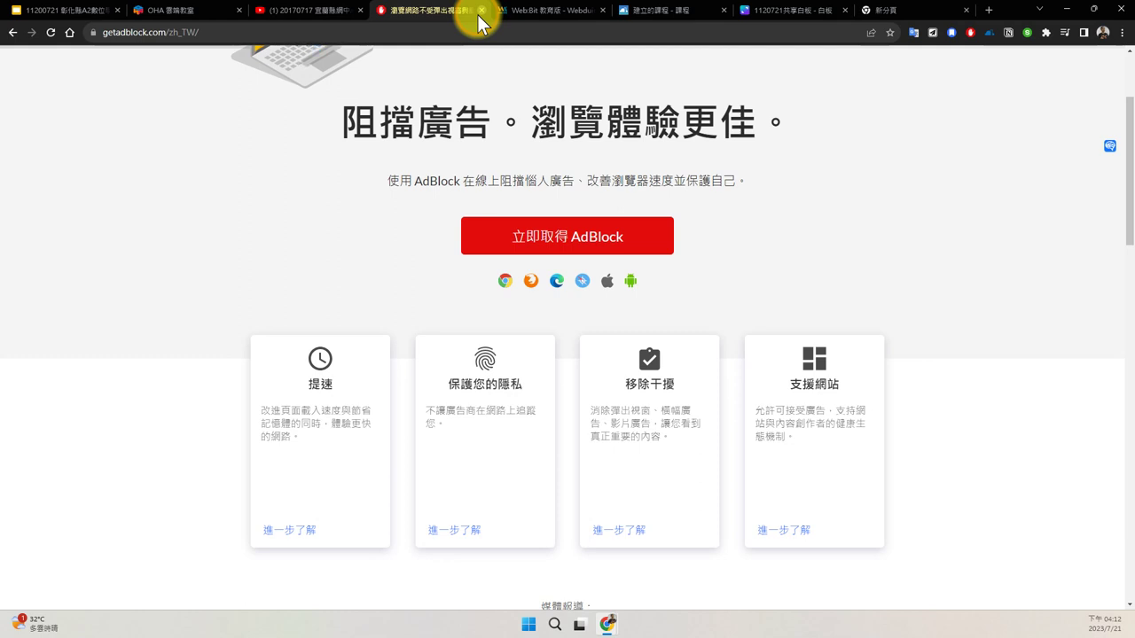
scroll(524, 101, up, 2)
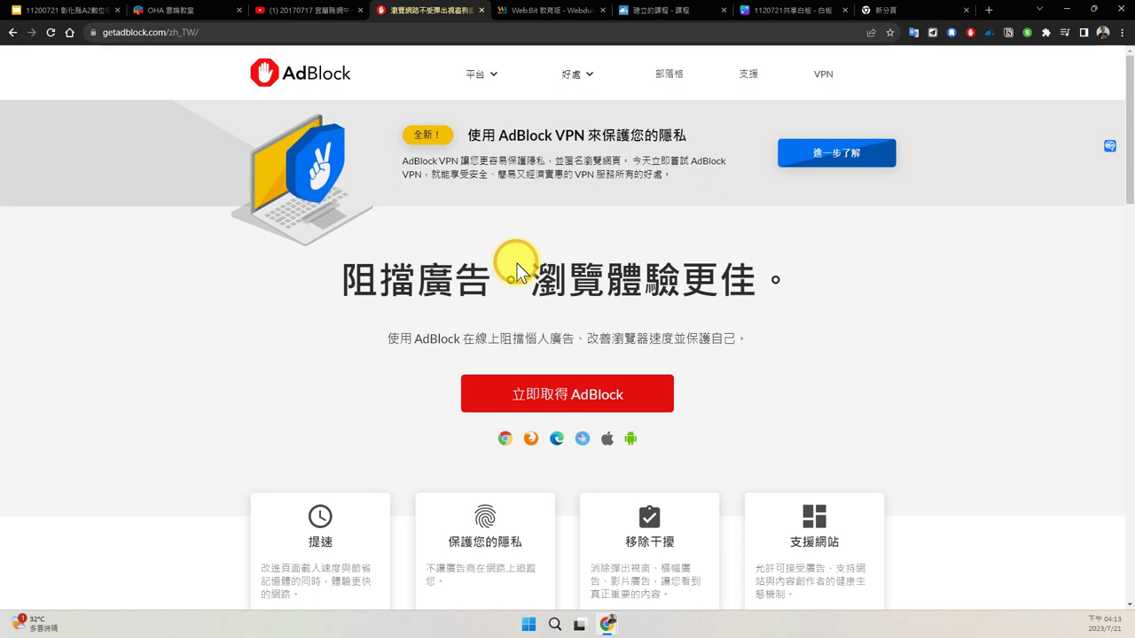
click(157, 122)
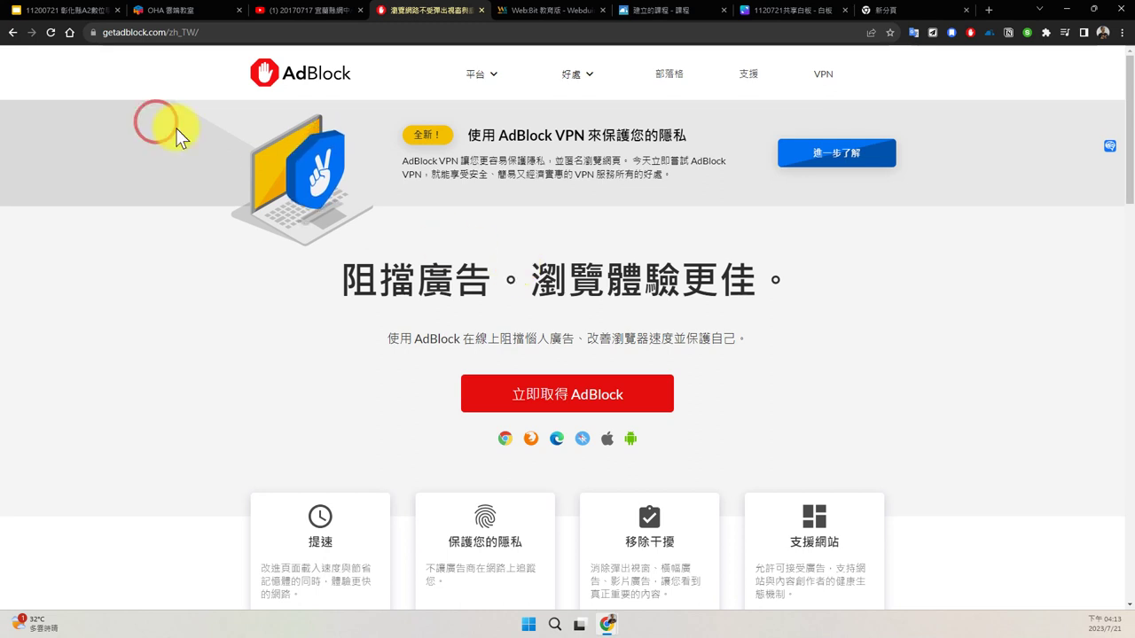
Step: Close the AdBlock page, glance at the workshop slides and return to the 1Know window with course 0721
click(482, 10)
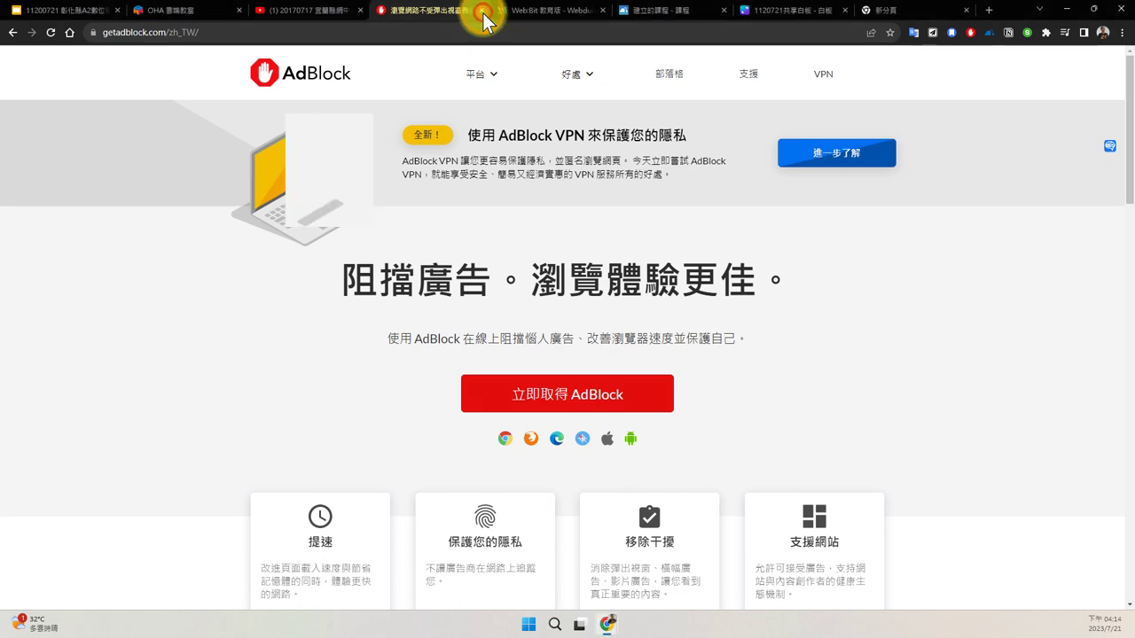
click(100, 17)
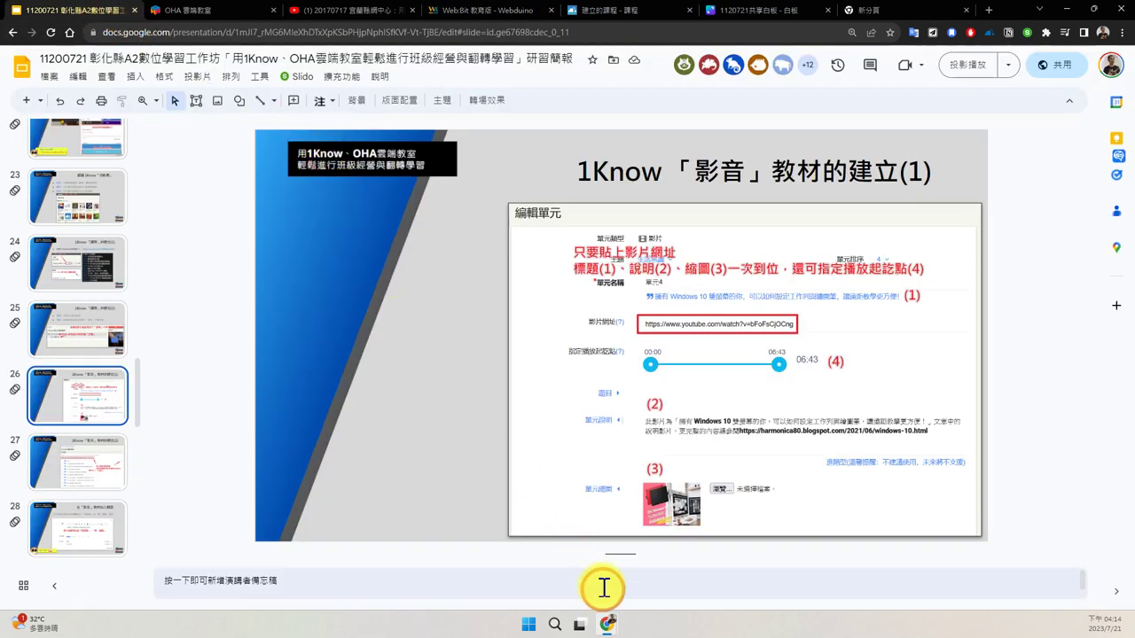
mouse_move(607, 624)
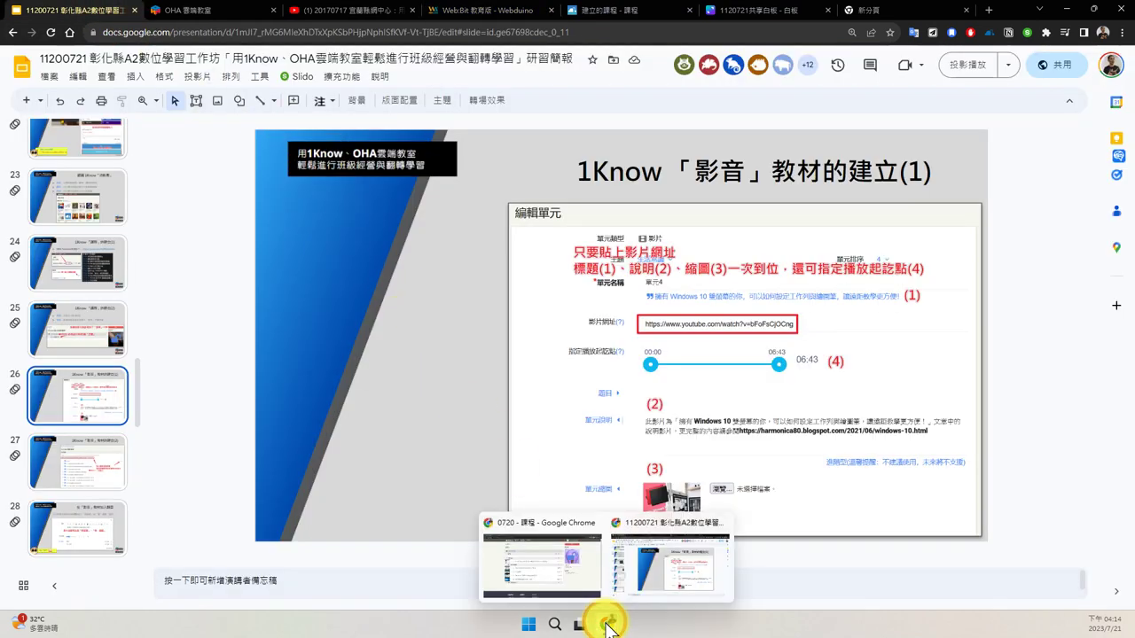
click(588, 576)
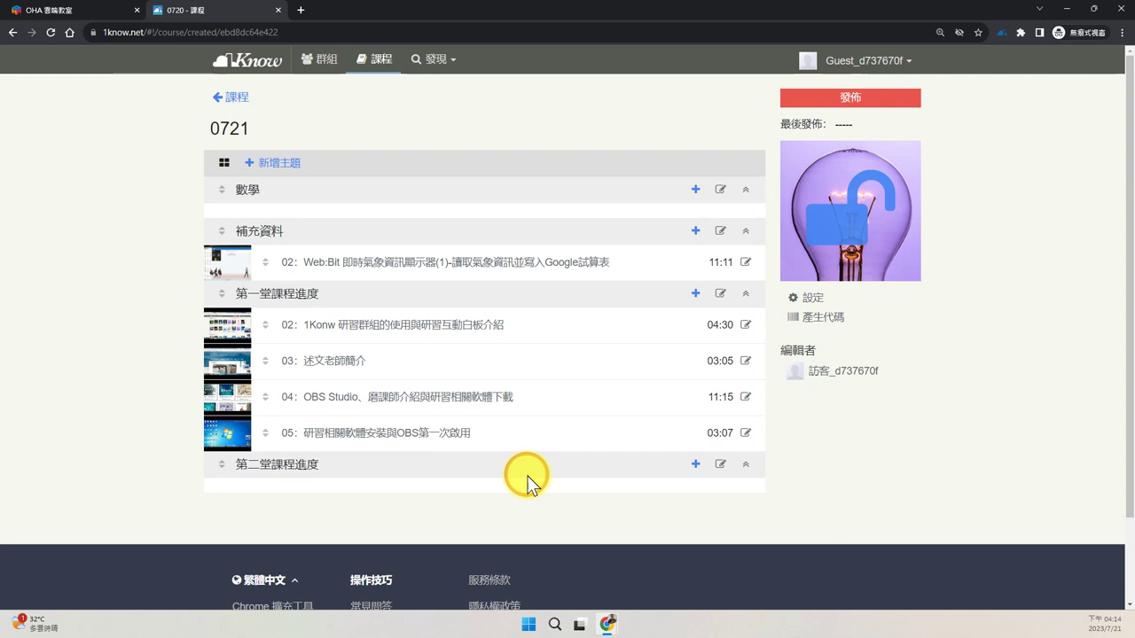
Step: Open the unit "02：Web:Bit 即時氣象資訊顯示器(1)" for editing, expand its questions and start a new one
click(747, 272)
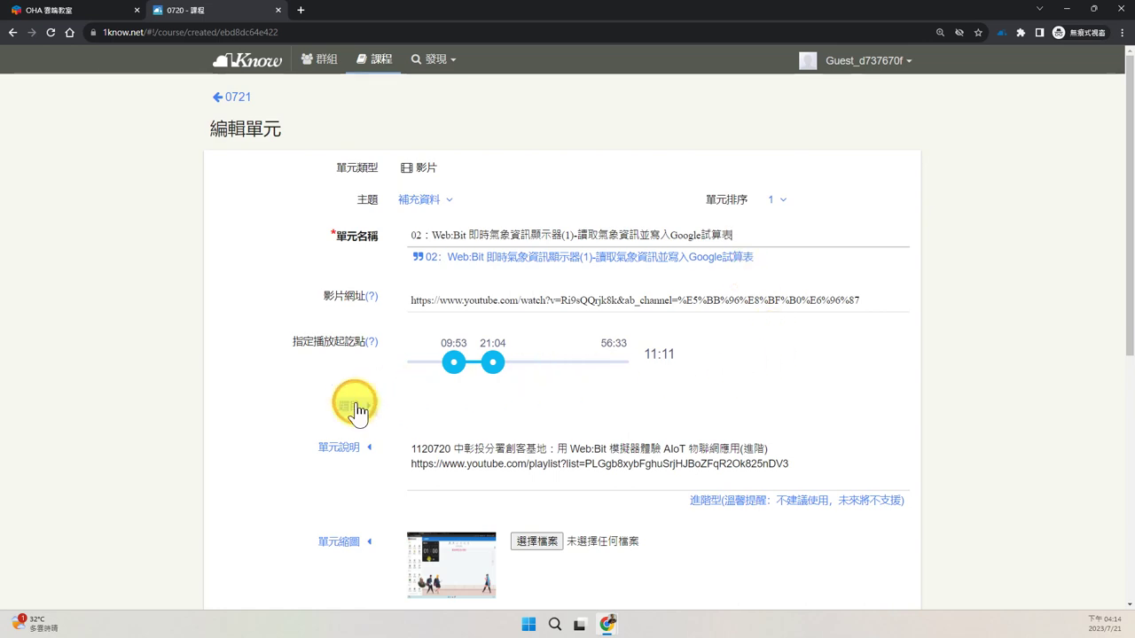
click(349, 410)
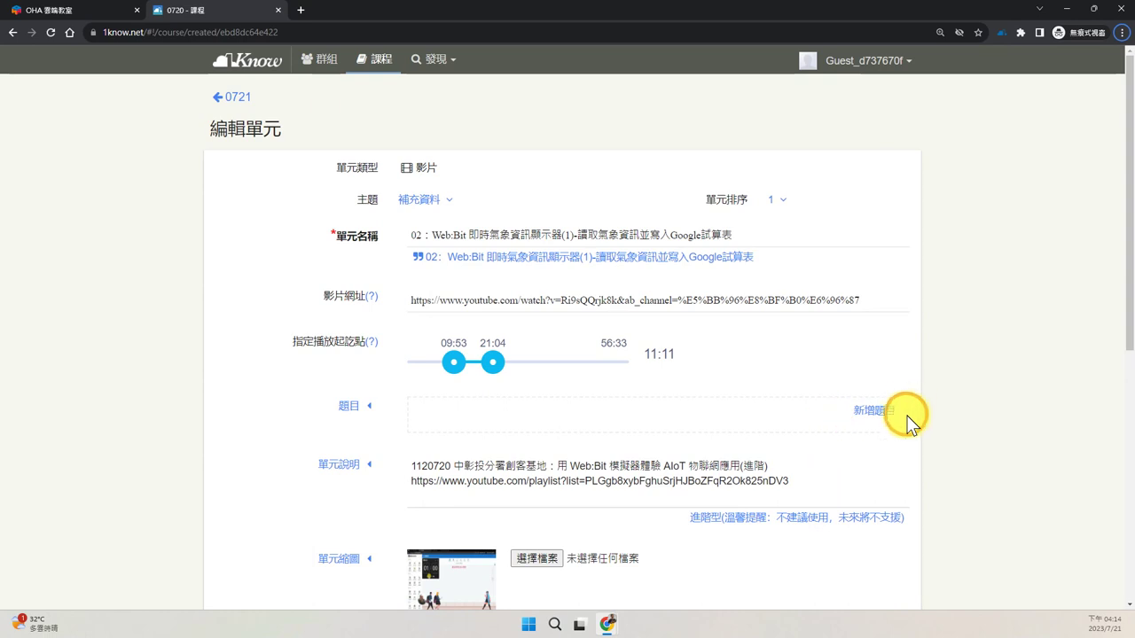
click(871, 413)
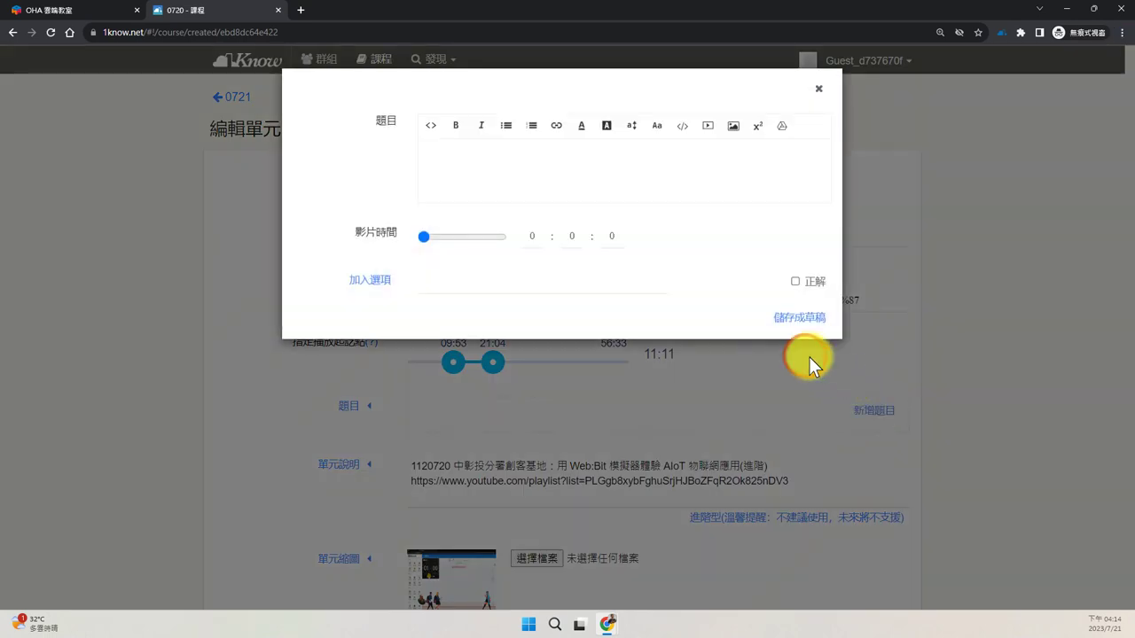
click(528, 169)
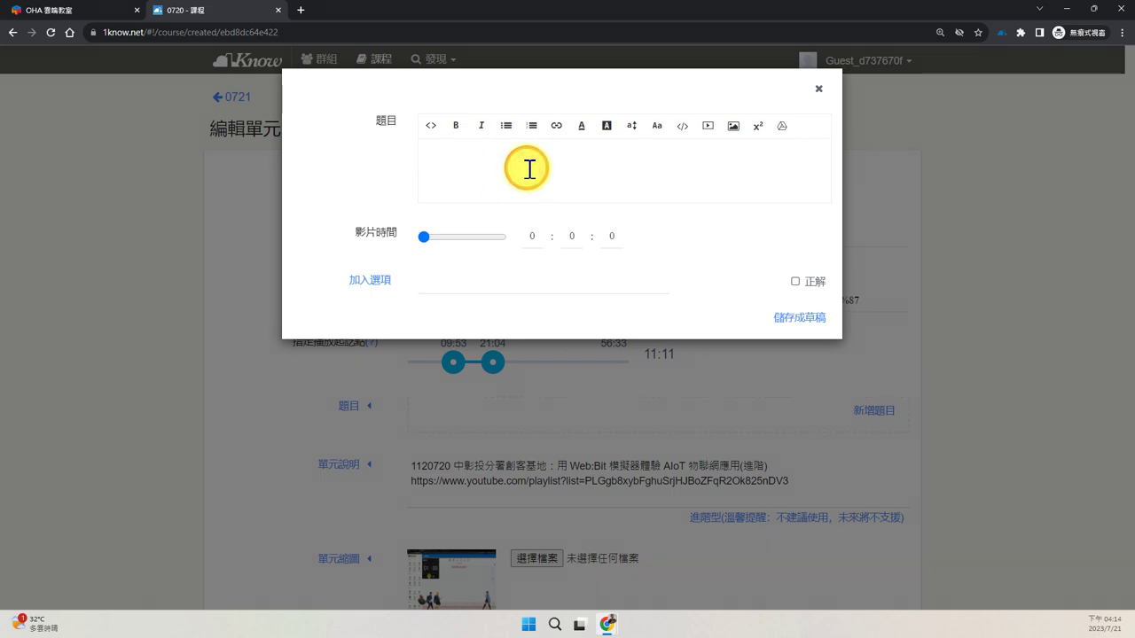
mouse_move(806, 174)
mouse_down()
mouse_move(653, 197)
mouse_move(398, 182)
mouse_move(430, 75)
mouse_move(759, 89)
mouse_move(818, 168)
mouse_up()
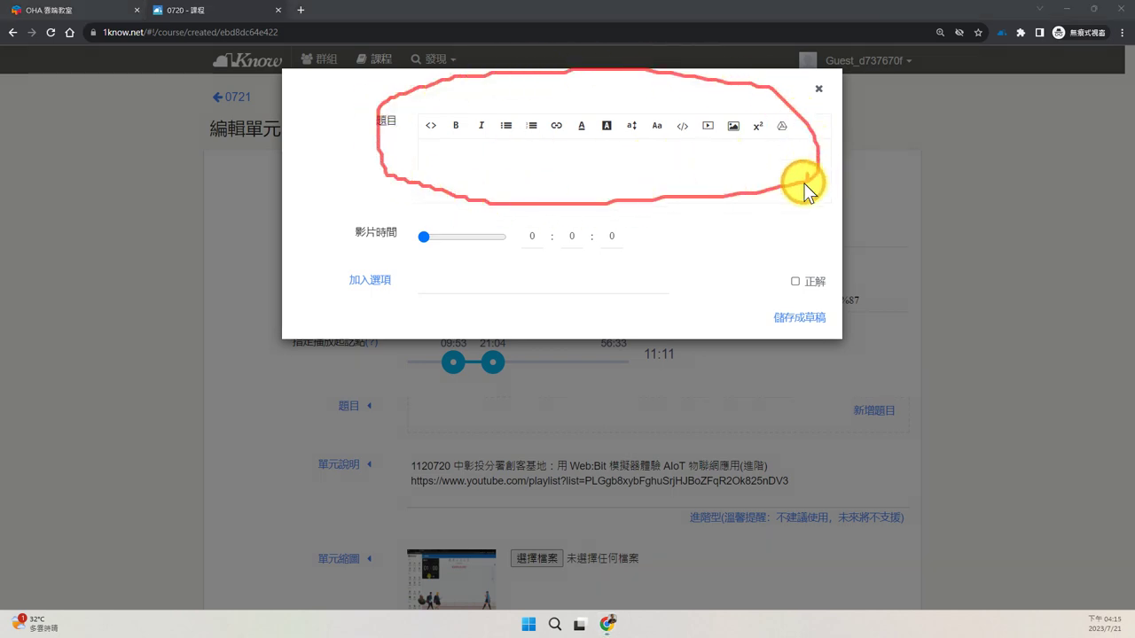
drag(364, 260, 658, 264)
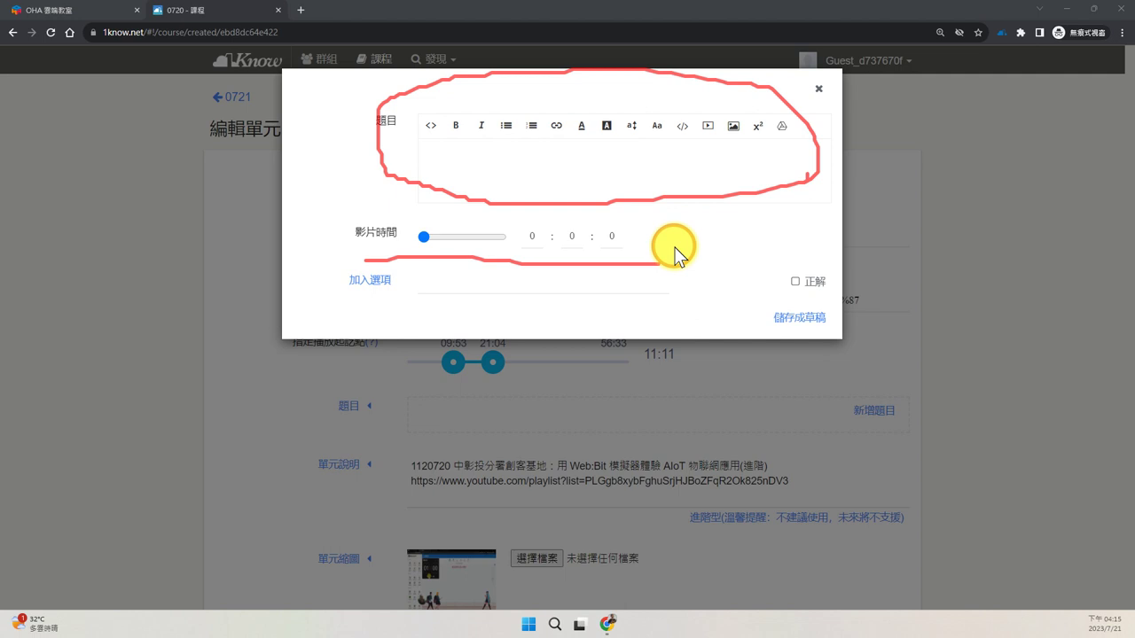
Step: Enter 文字型選擇題 as the question text and set its video time to 0:15:0
click(585, 188)
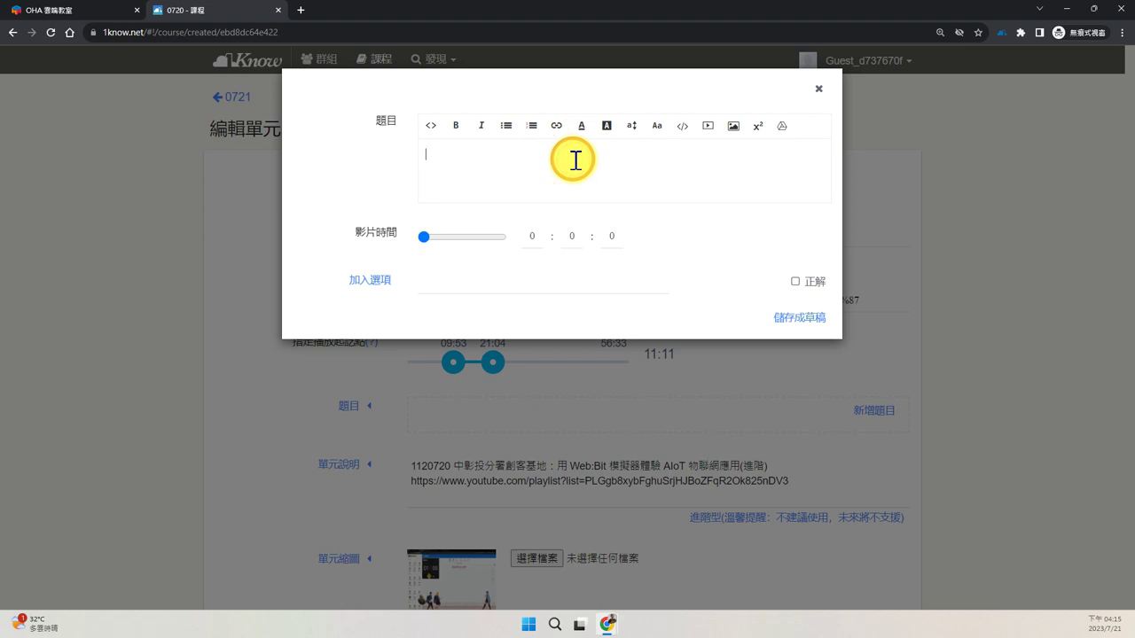
text(文字型選擇題)
click(536, 237)
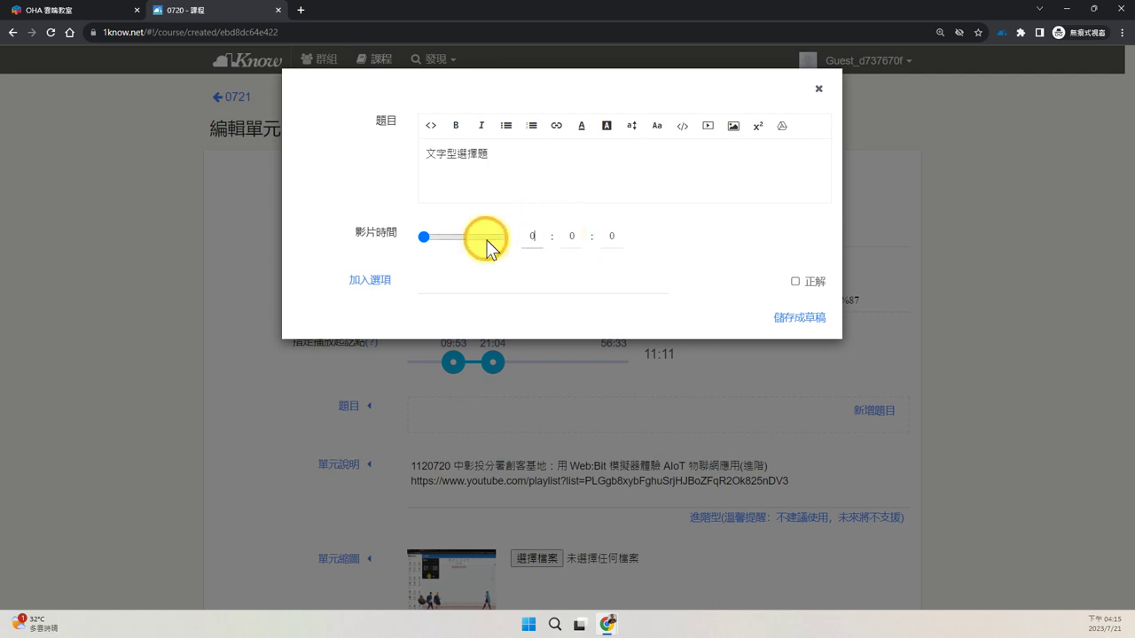
double_click(582, 234)
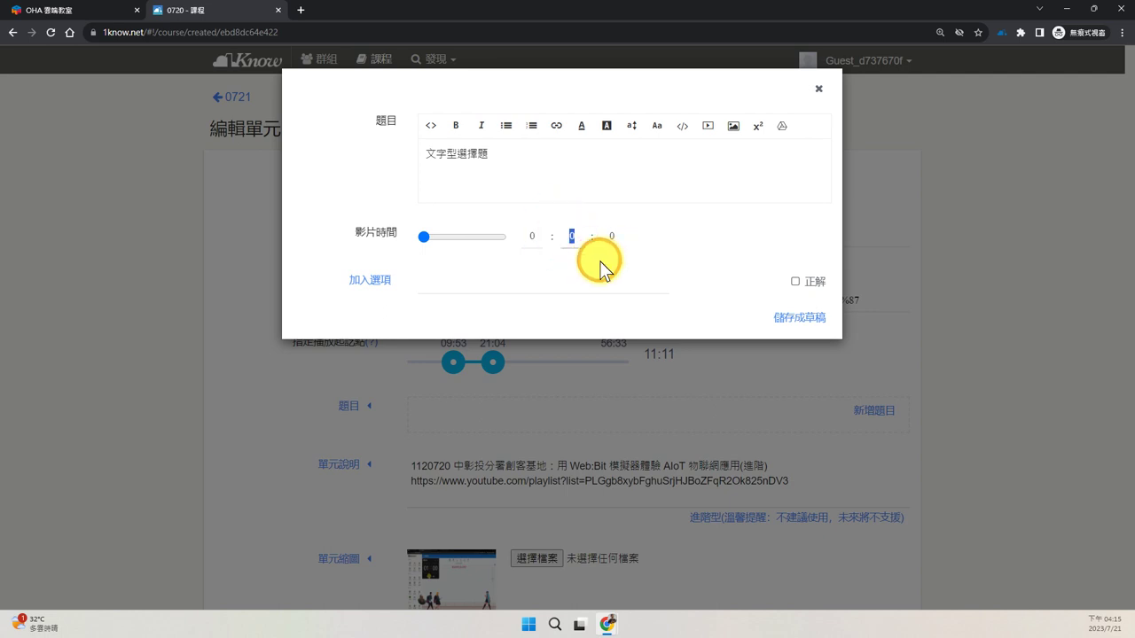
text(15)
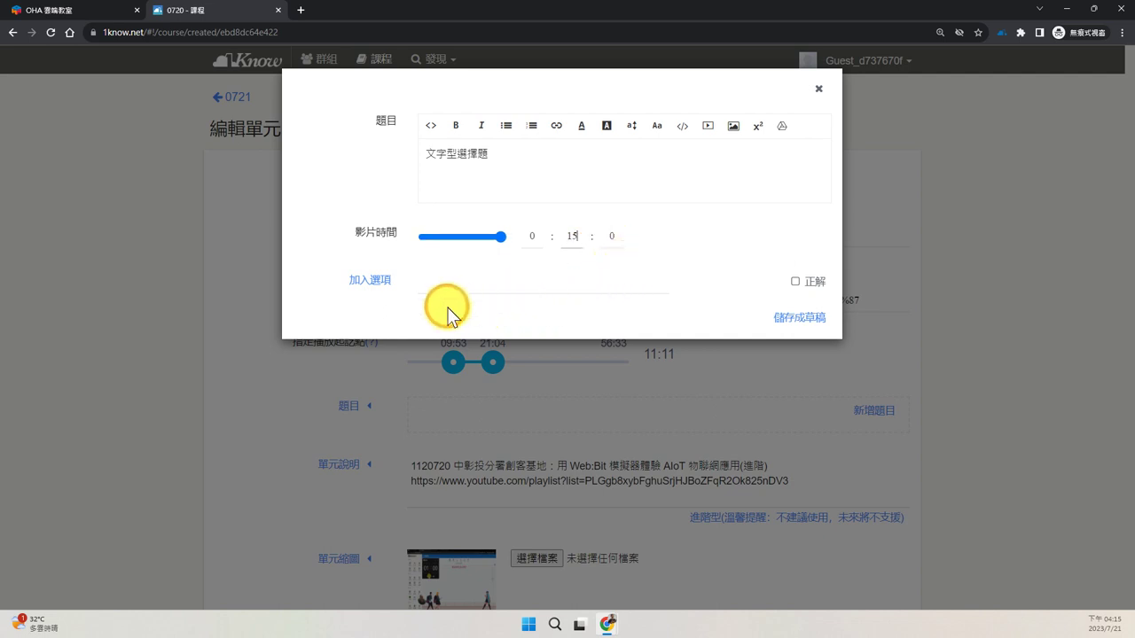
click(432, 279)
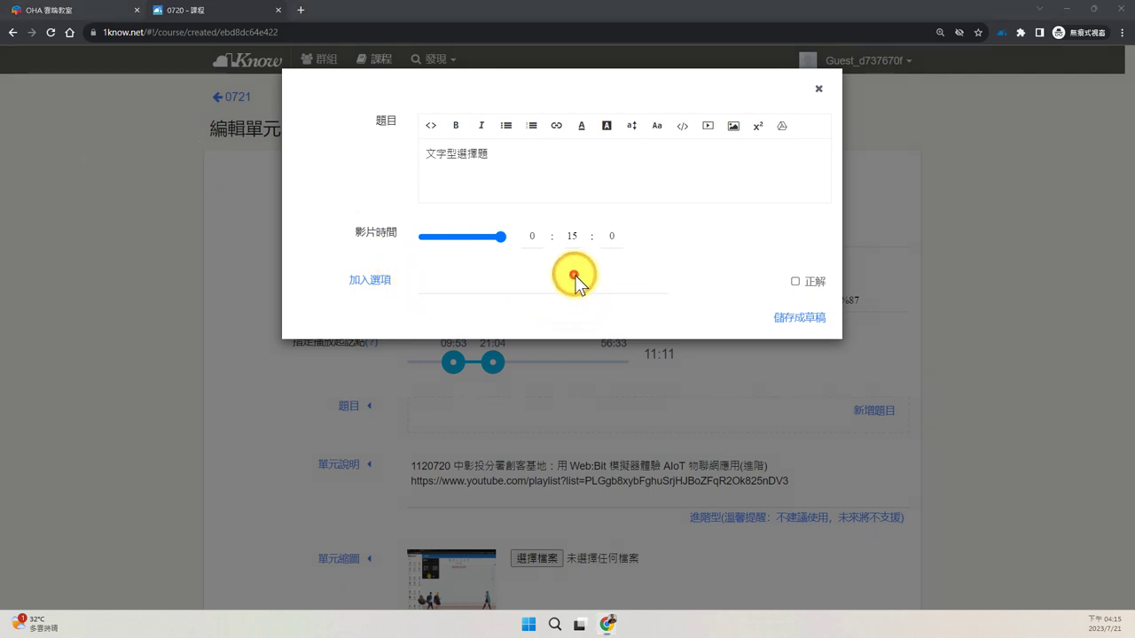
mouse_move(603, 277)
mouse_down()
mouse_move(633, 271)
mouse_move(597, 295)
mouse_move(664, 314)
mouse_move(735, 278)
mouse_move(780, 316)
mouse_up()
click(677, 312)
mouse_move(417, 281)
mouse_down()
mouse_move(418, 299)
mouse_move(423, 285)
mouse_up()
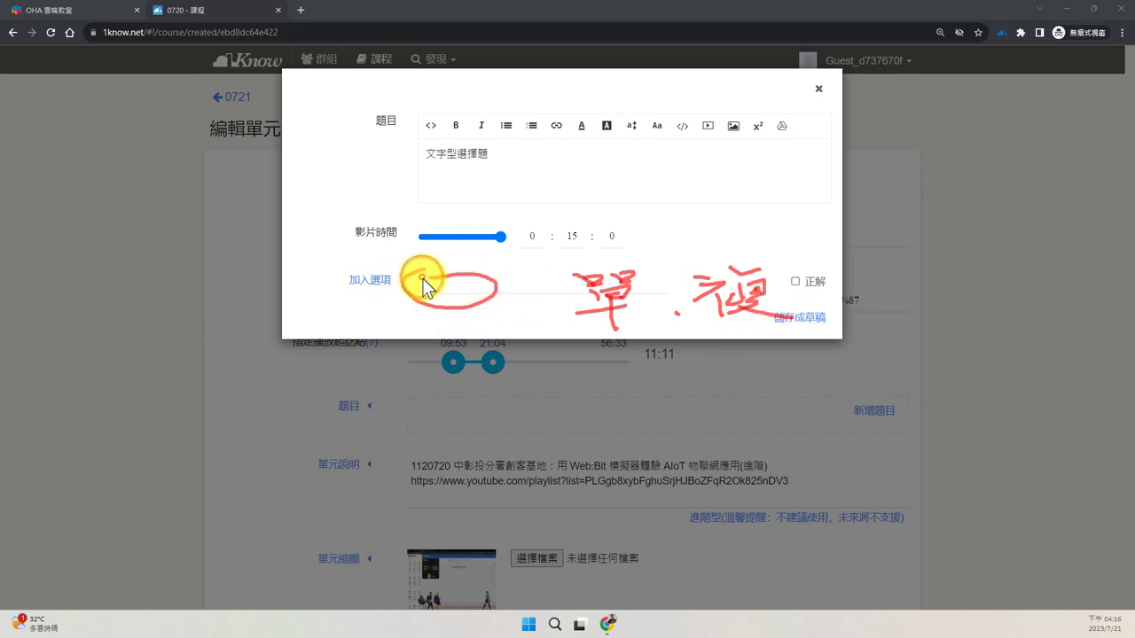
click(362, 263)
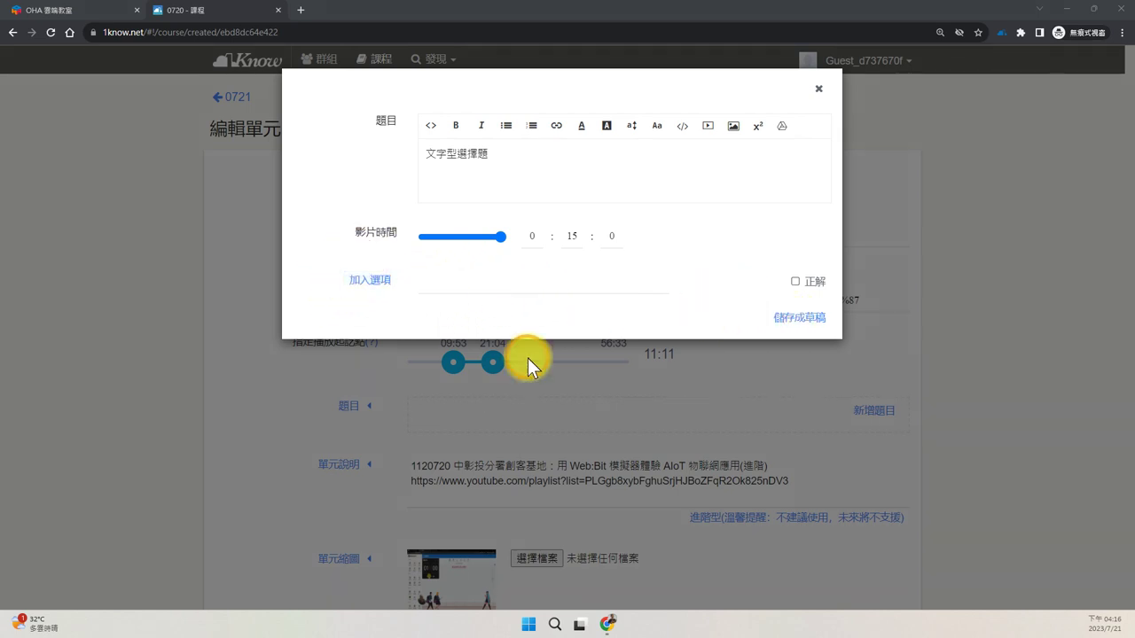
Step: Add the three answer options A, B and C to the multiple-choice question
click(515, 275)
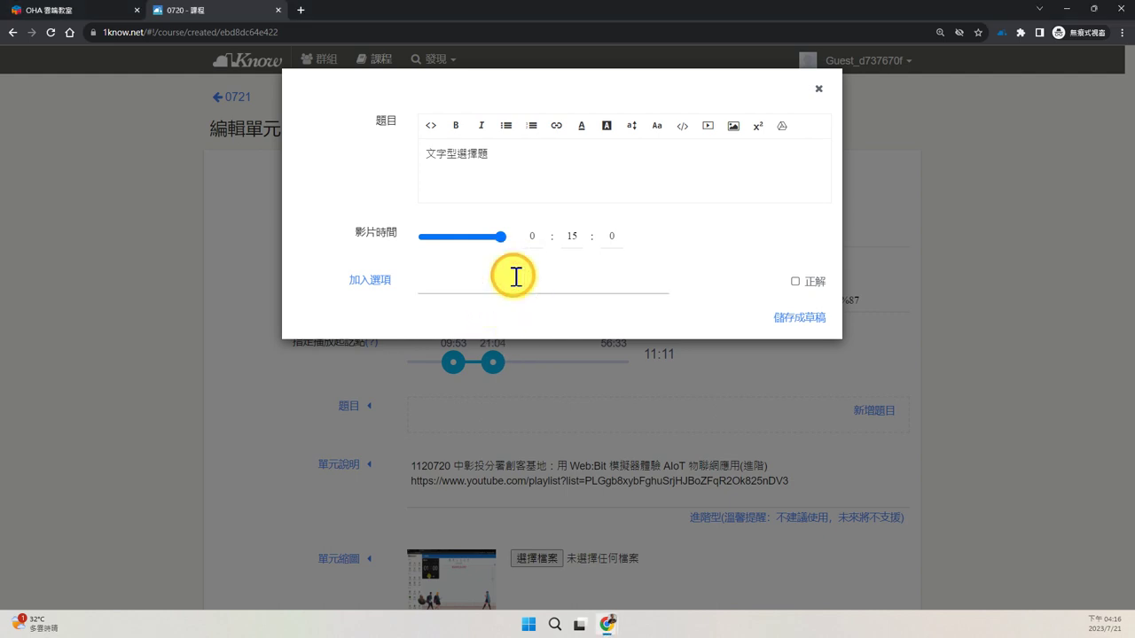
text(A)
click(349, 282)
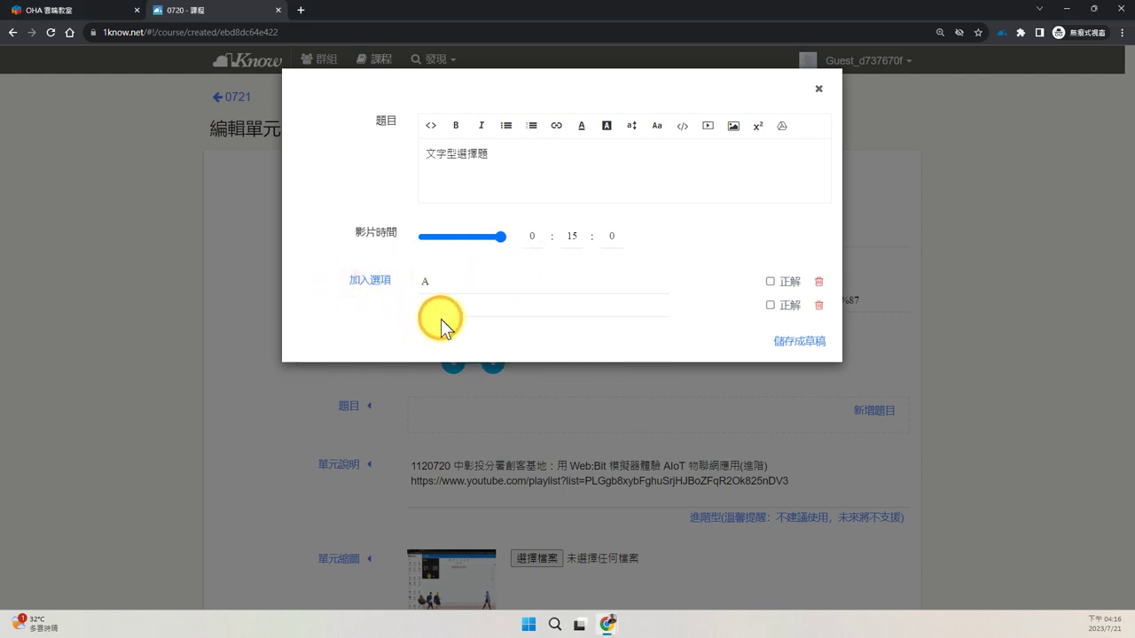
click(450, 311)
text(B)
click(383, 281)
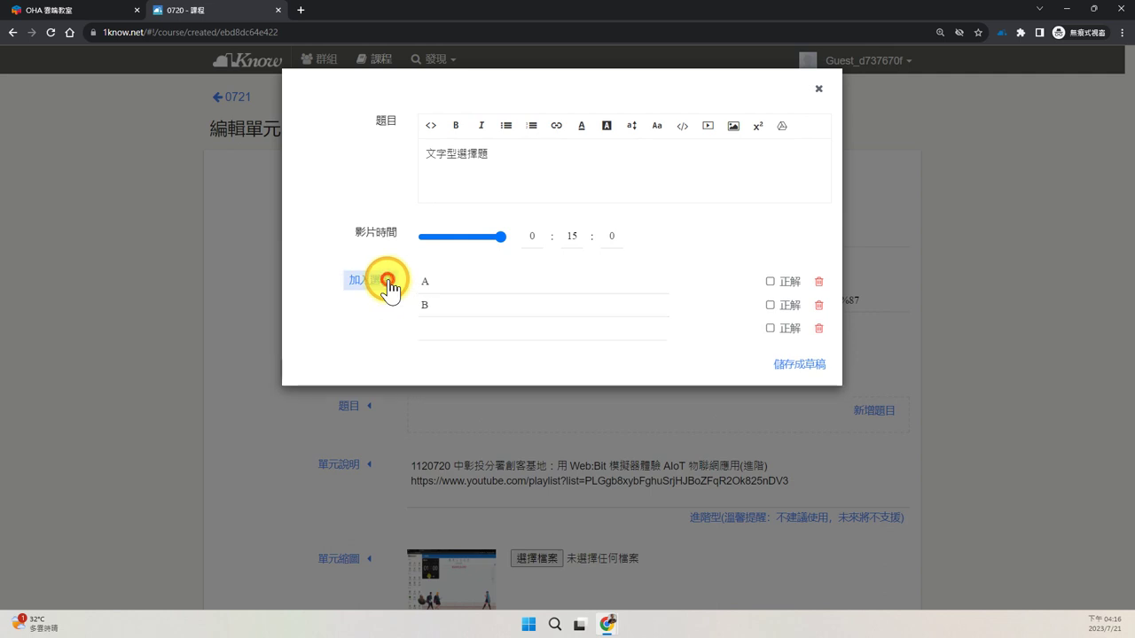
click(437, 322)
text(C)
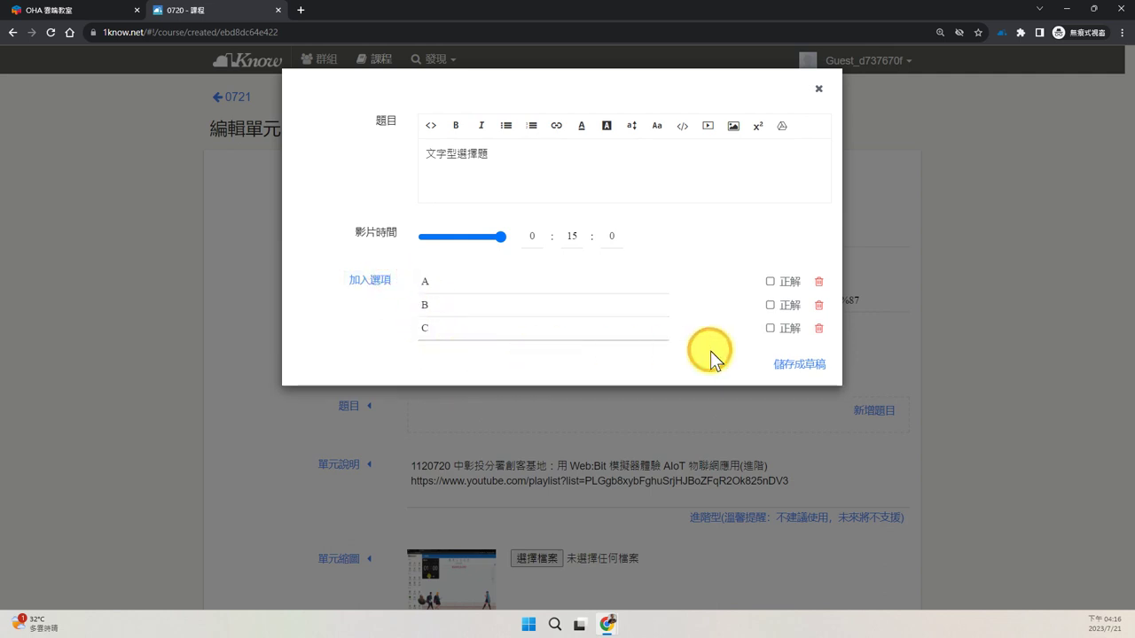
Step: Mark only option A as the correct answer and save the question as a draft
click(769, 282)
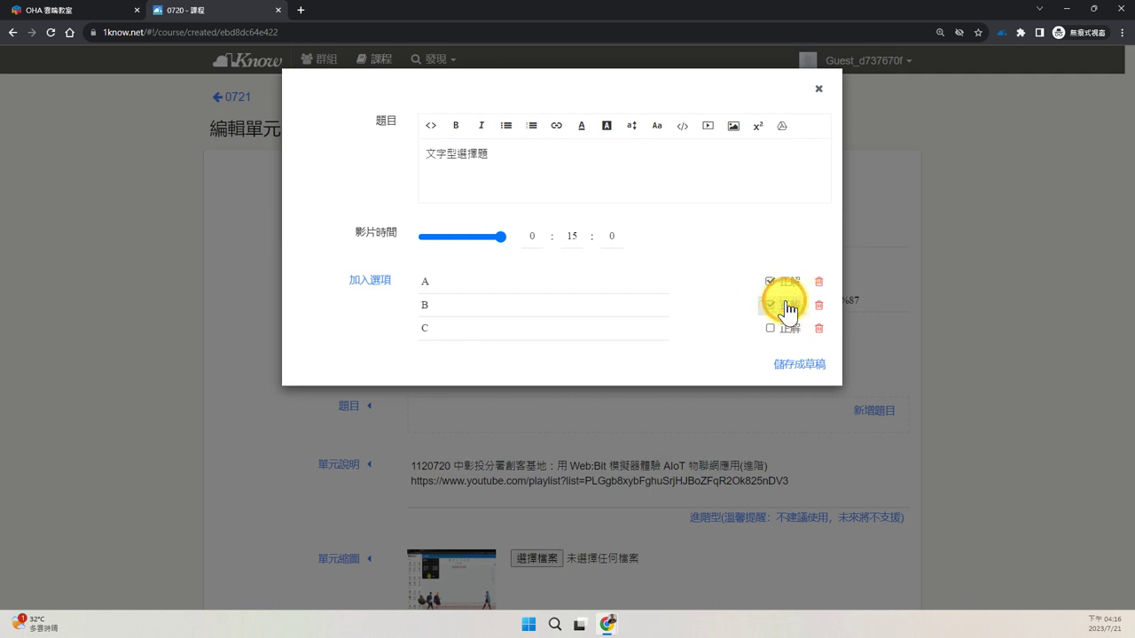
click(786, 306)
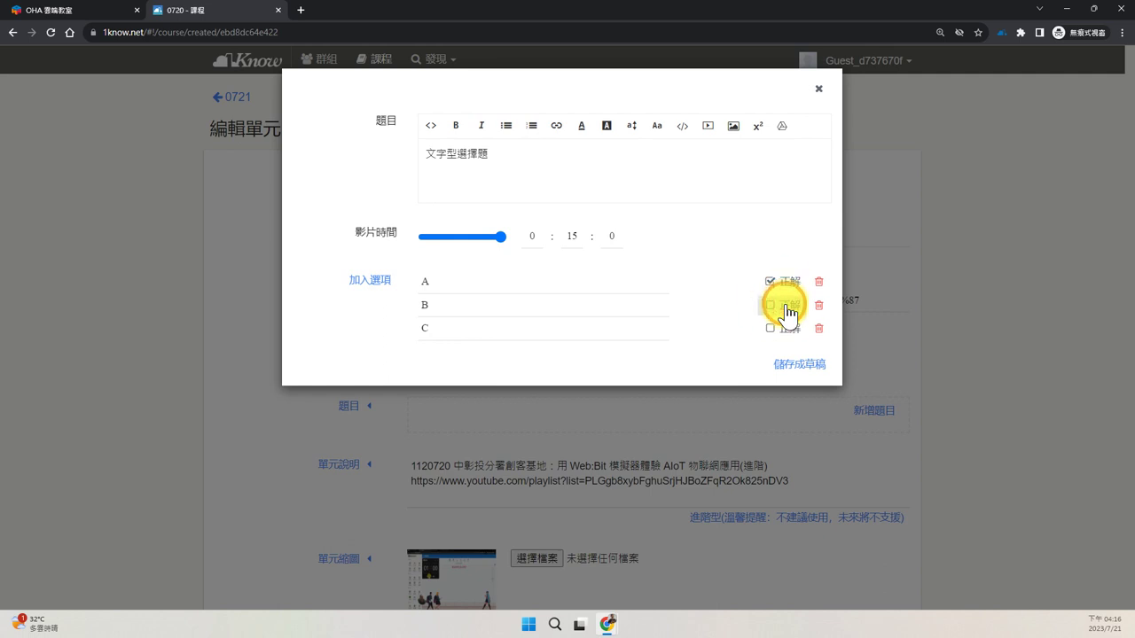
click(791, 365)
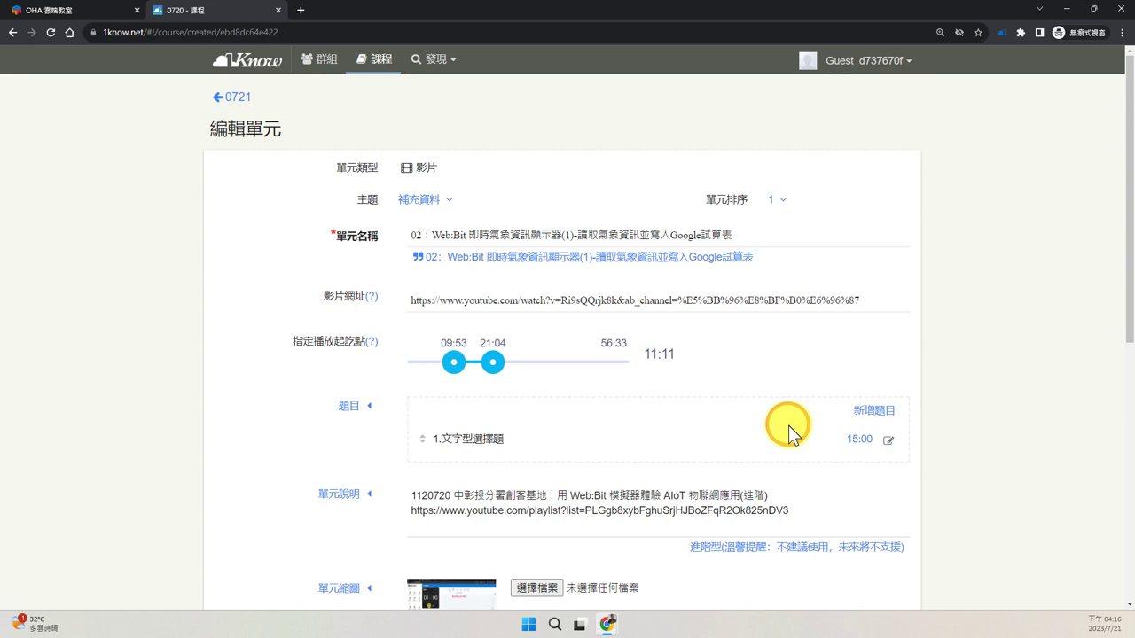
Step: Add a second question with the text 文字型的問答題 and set its video time to 0:16:0
click(883, 412)
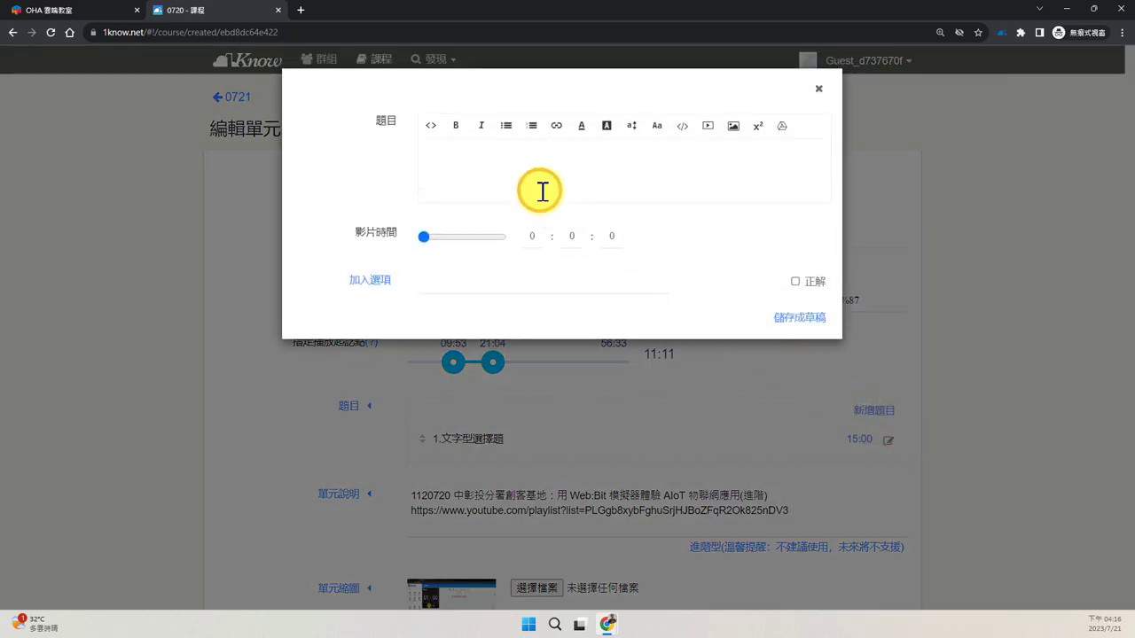
click(442, 151)
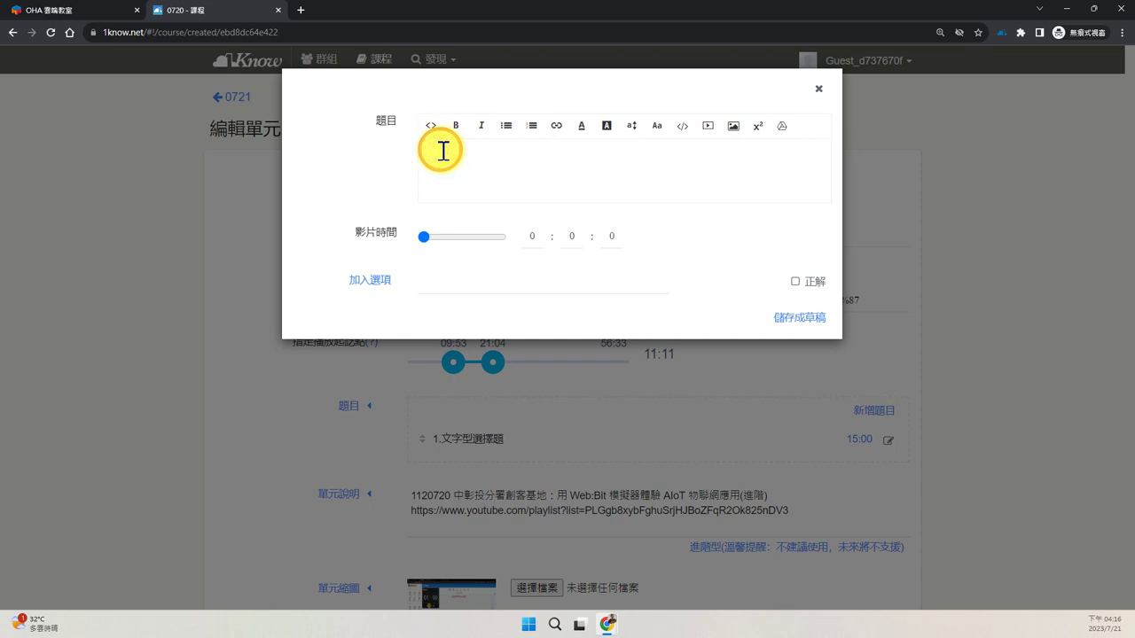
text(W)
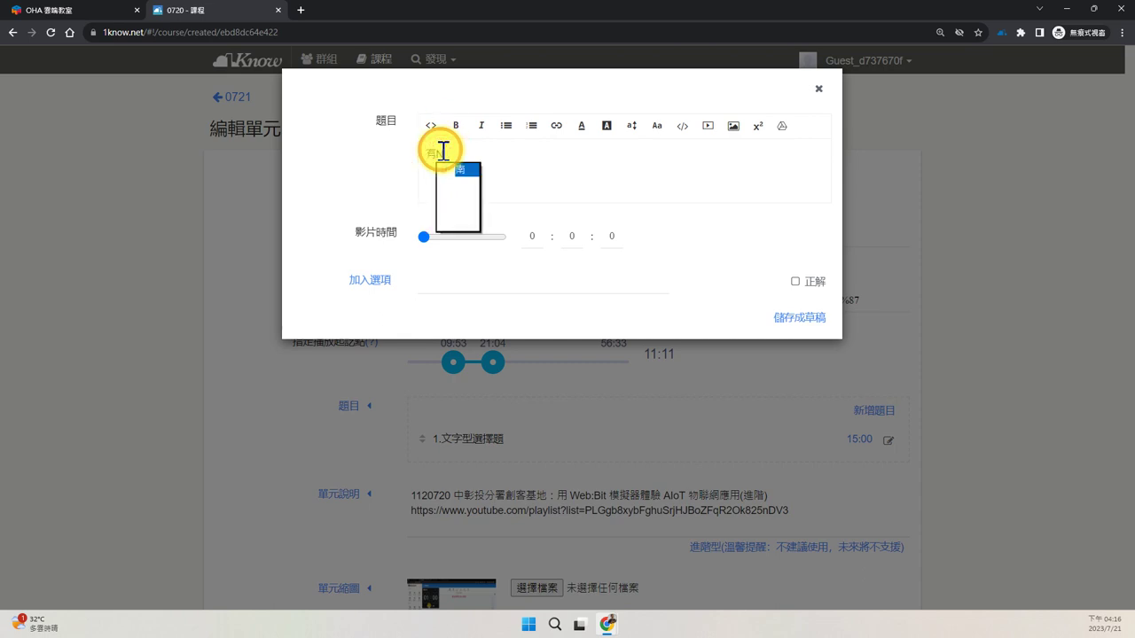
text(文字型的)
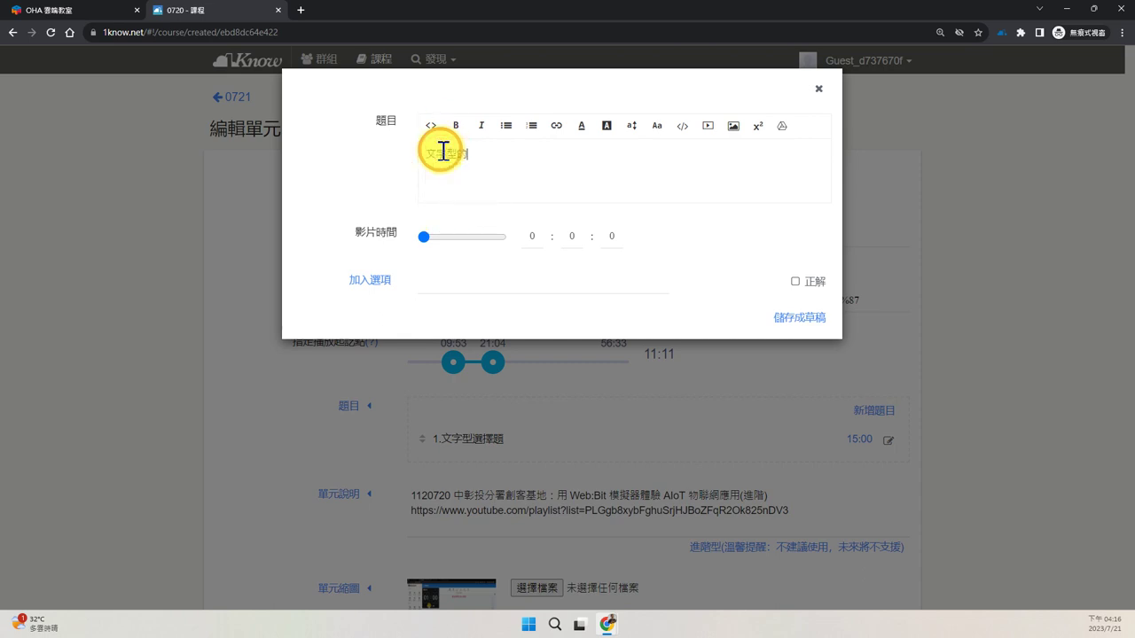
text(MOO問答題)
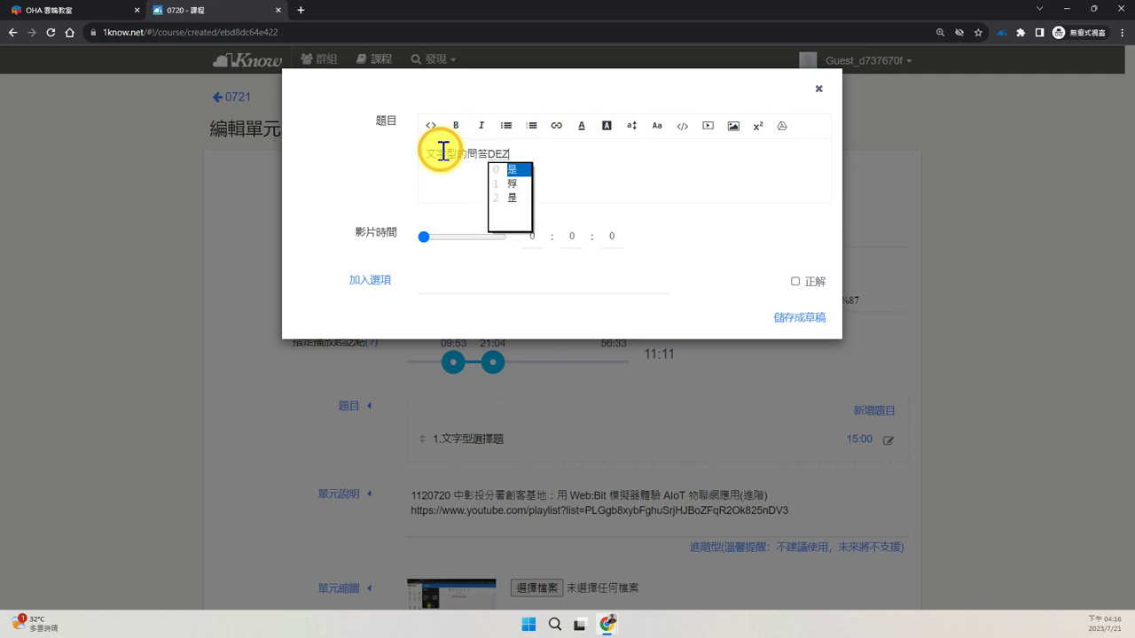
click(582, 237)
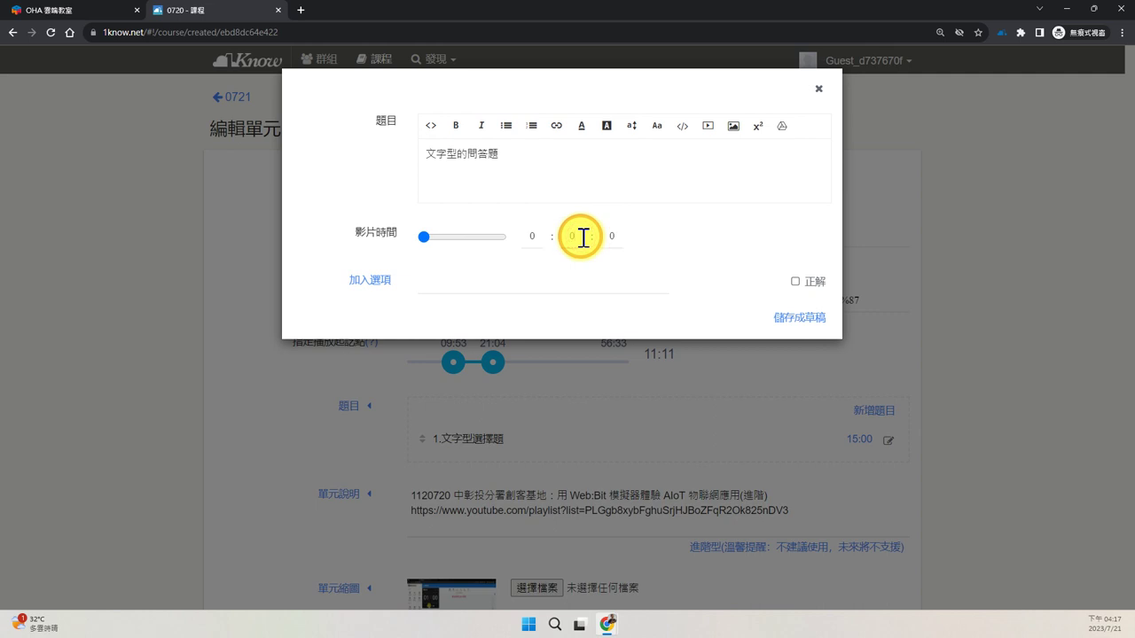
text(16)
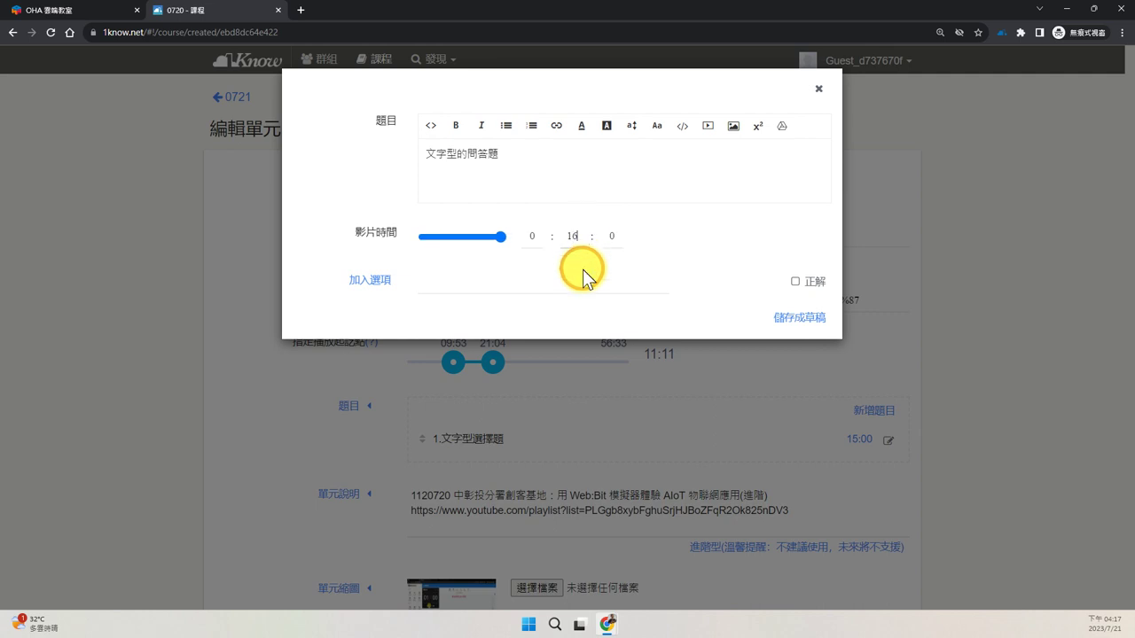
Step: Save the open-ended question as a draft without any answer options or correct answer
drag(507, 265, 393, 352)
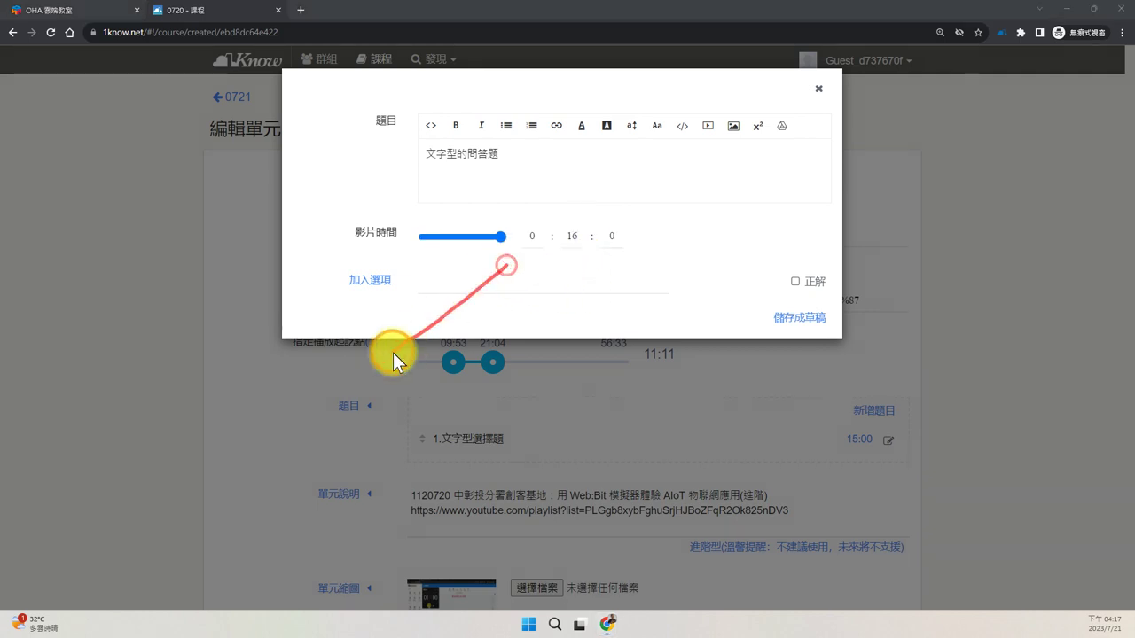
drag(423, 242, 513, 348)
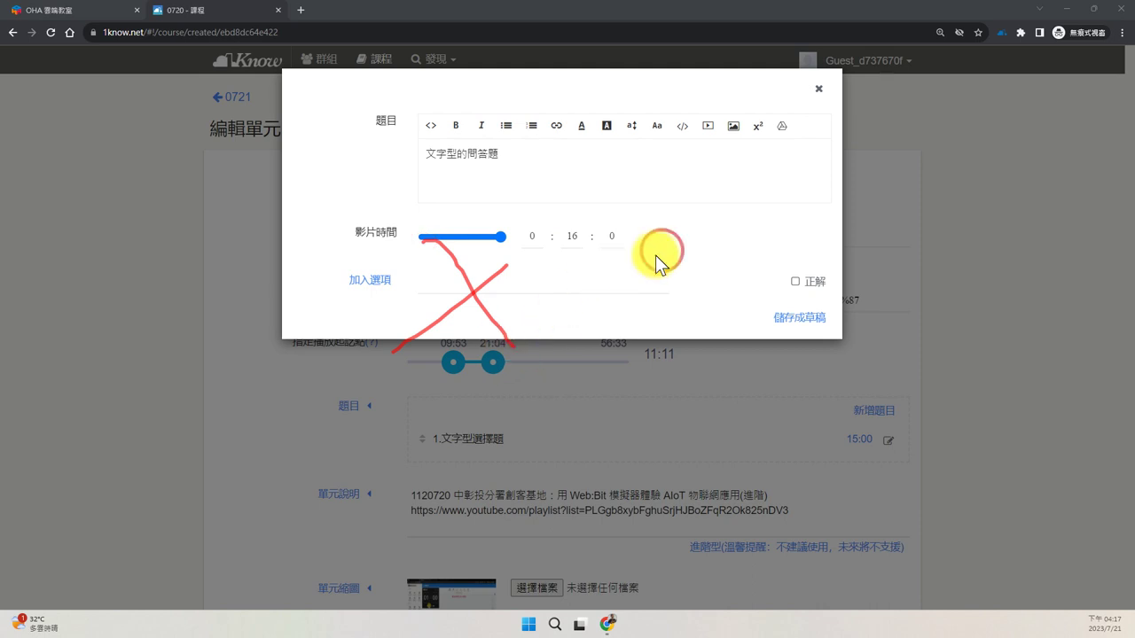
drag(767, 241, 730, 305)
drag(728, 259, 799, 318)
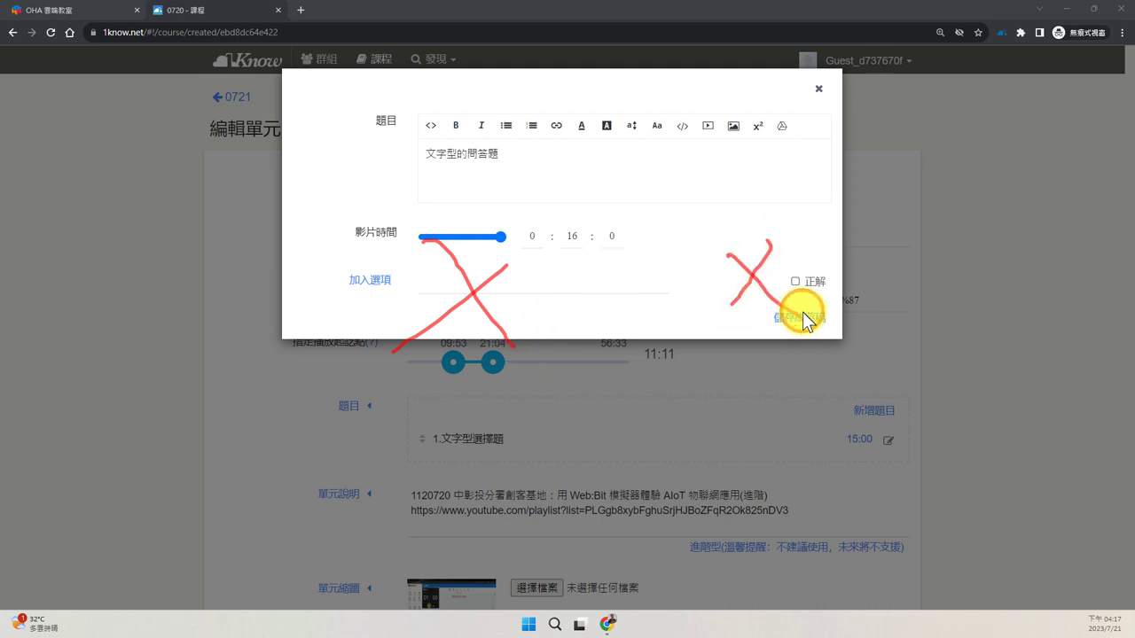
click(802, 319)
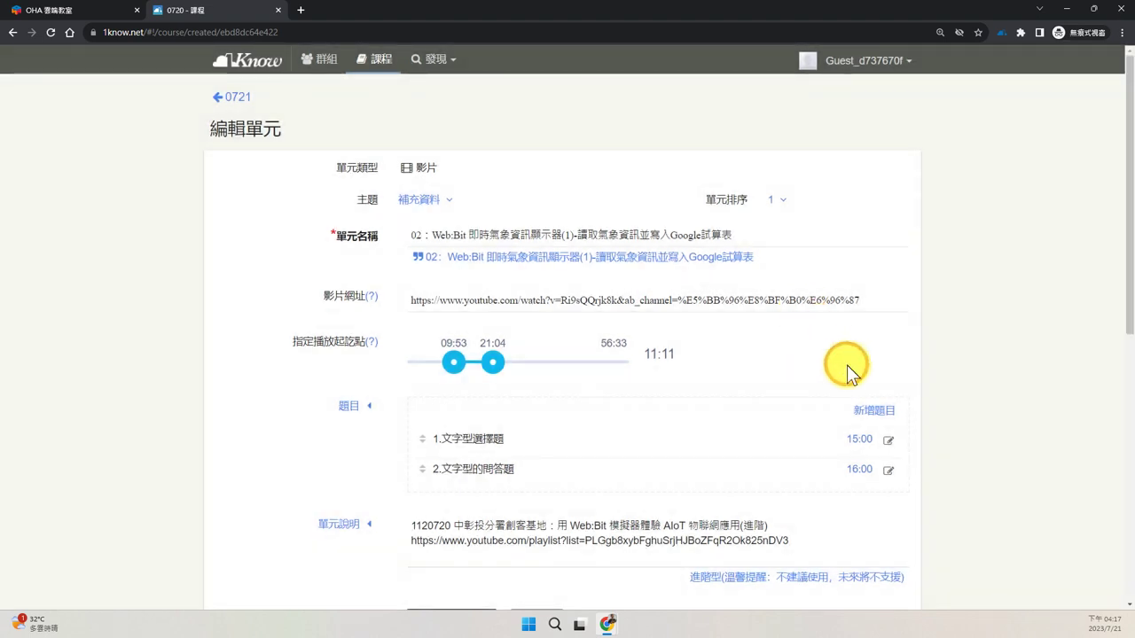
Step: Start a third question, switch to the browser window with the workshop slides and show the YouTube playlist 20170717 宜蘭縣網中心
click(867, 406)
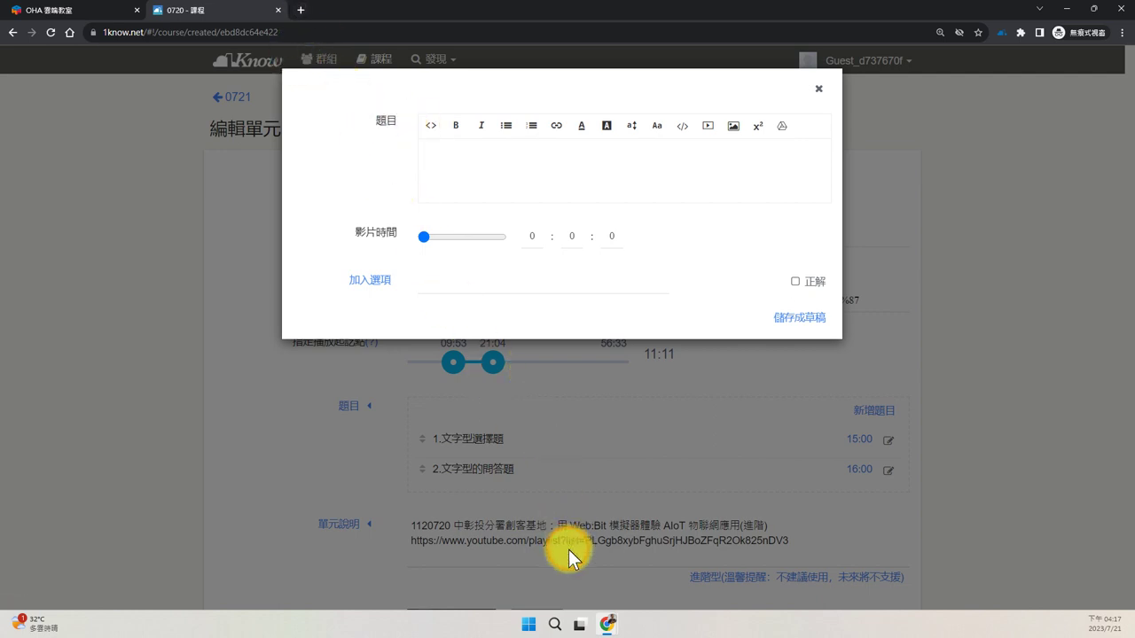
mouse_move(606, 625)
click(554, 585)
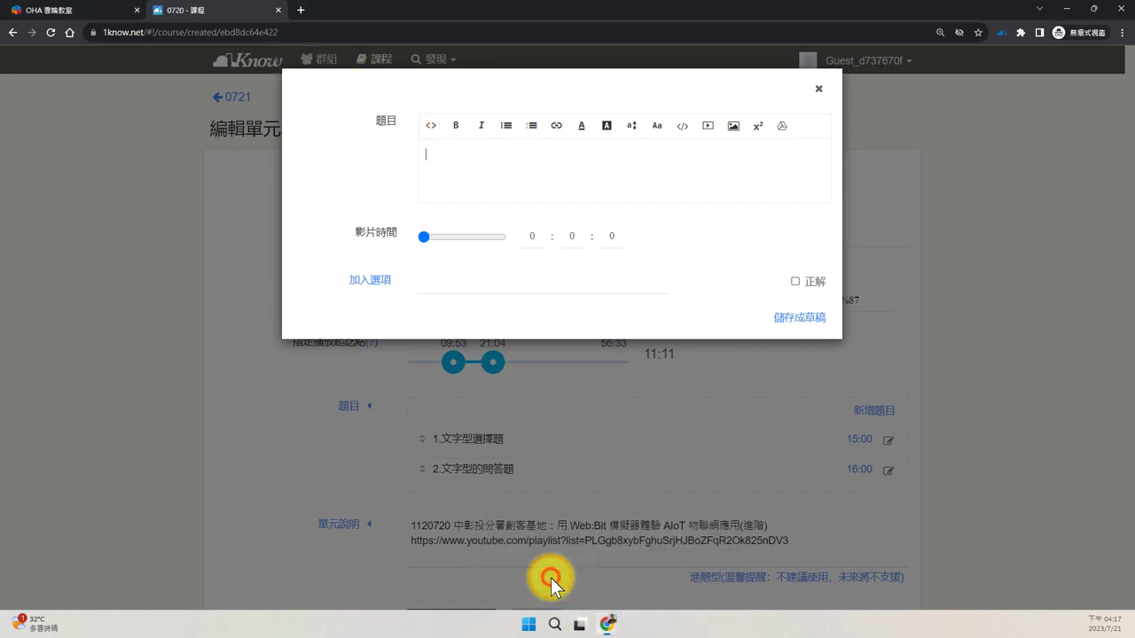
click(648, 551)
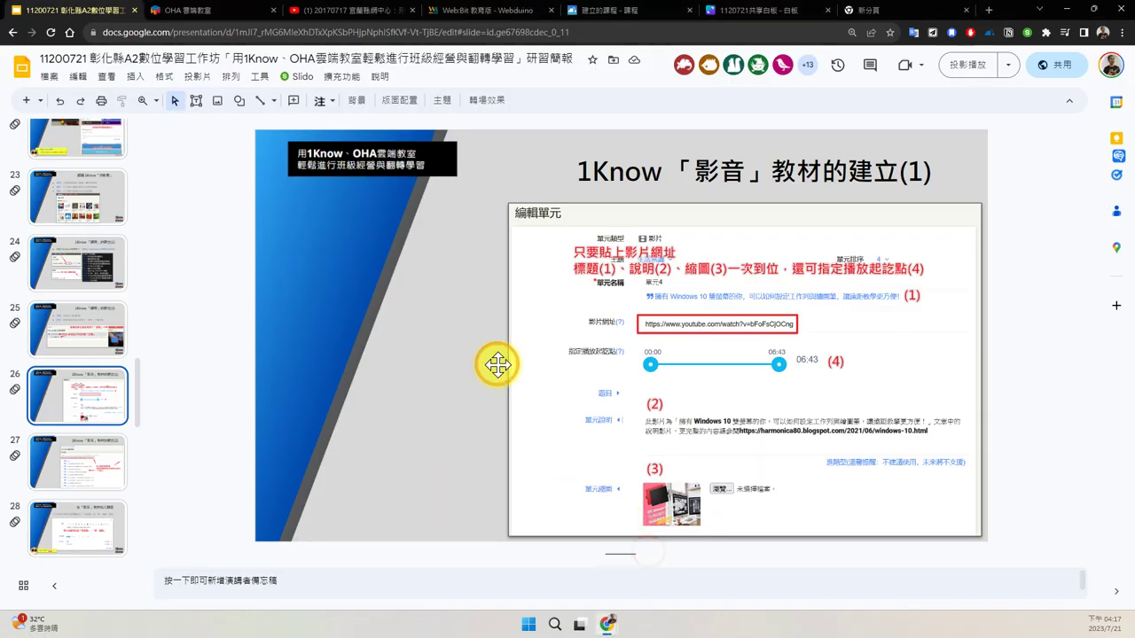
click(352, 22)
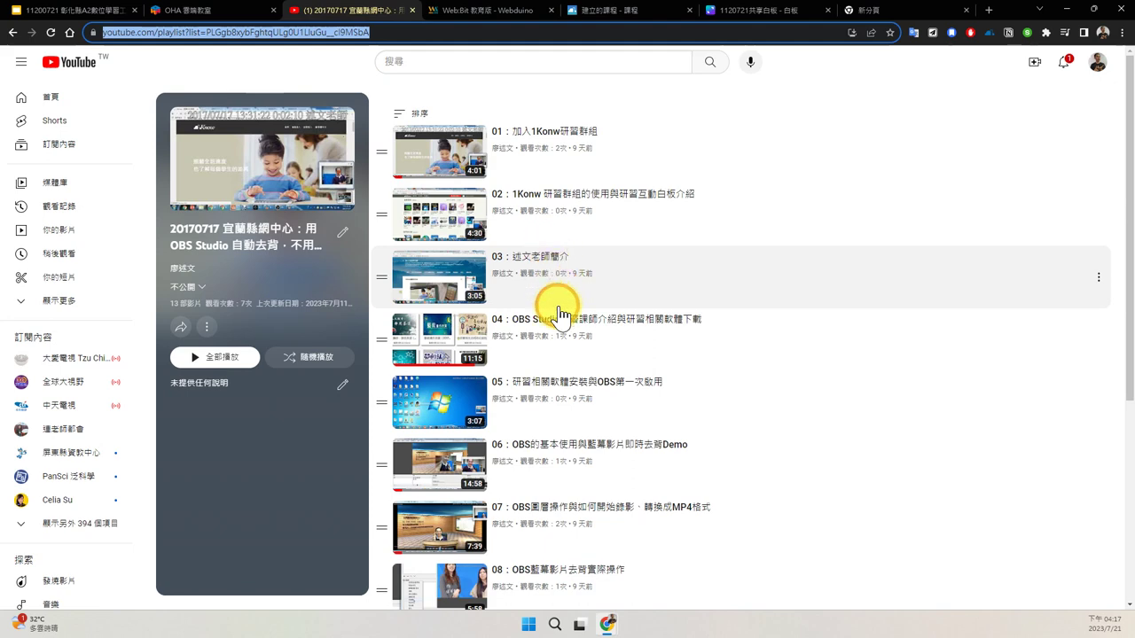
Step: Open the playlist video 04：OBS Studio、磨課師介紹與研習相關軟體下載, pause it and copy its embed code
click(559, 333)
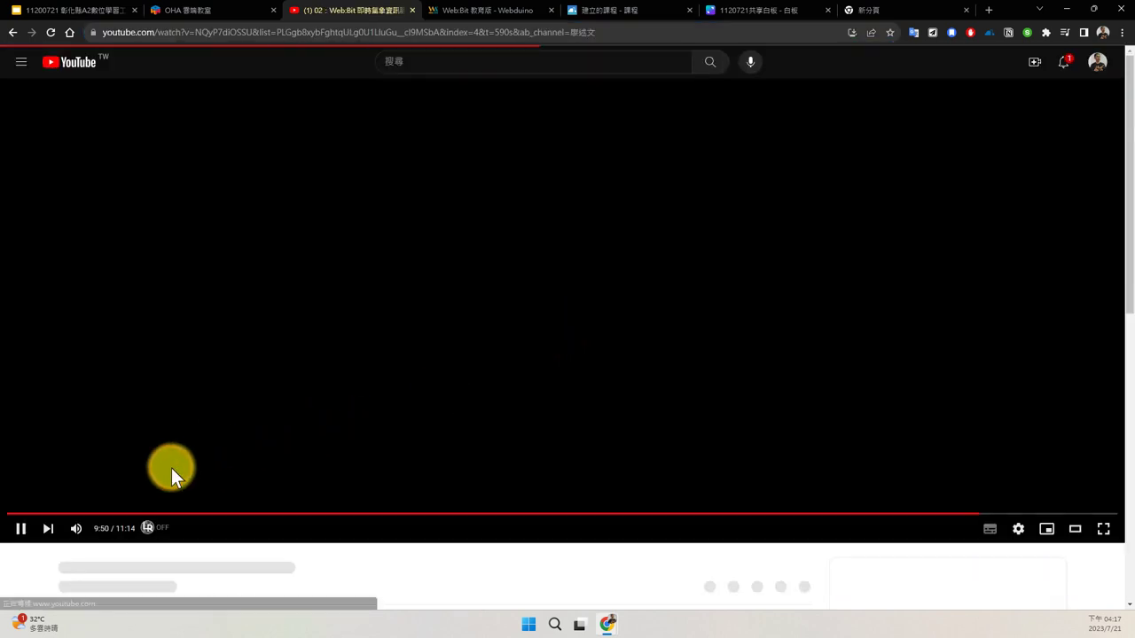
click(46, 530)
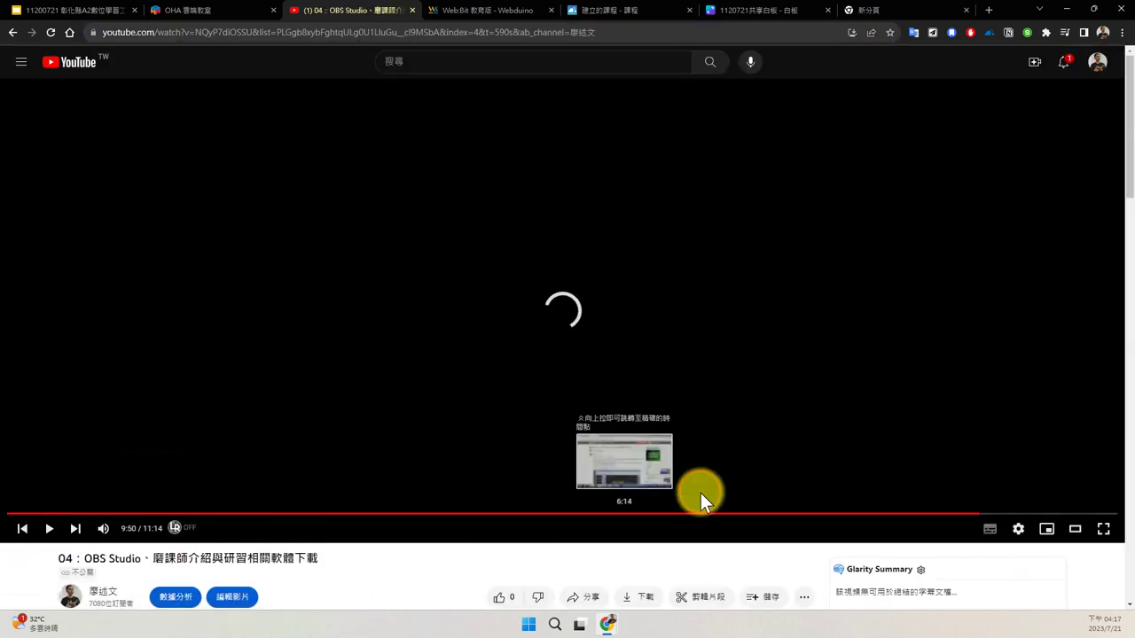
scroll(641, 544, down, 3)
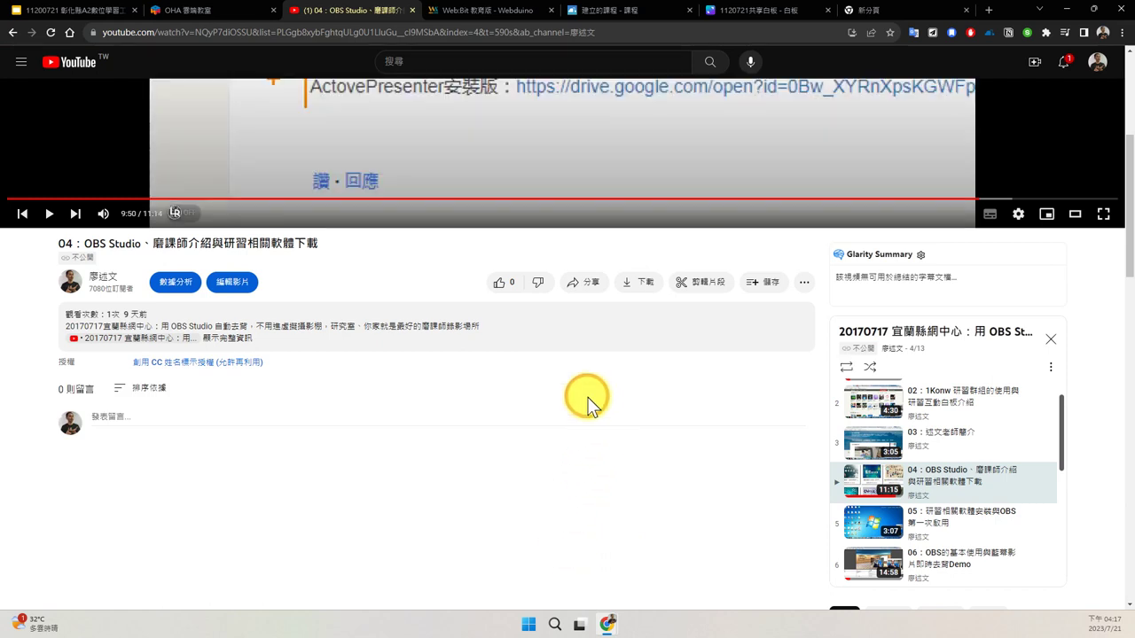
click(578, 286)
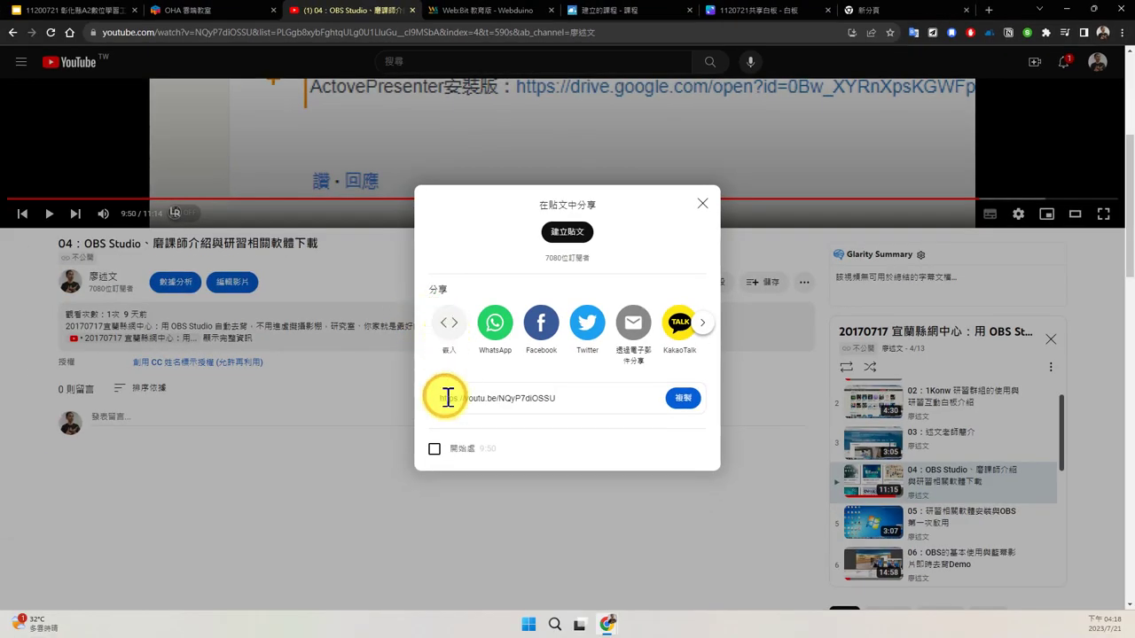
click(446, 326)
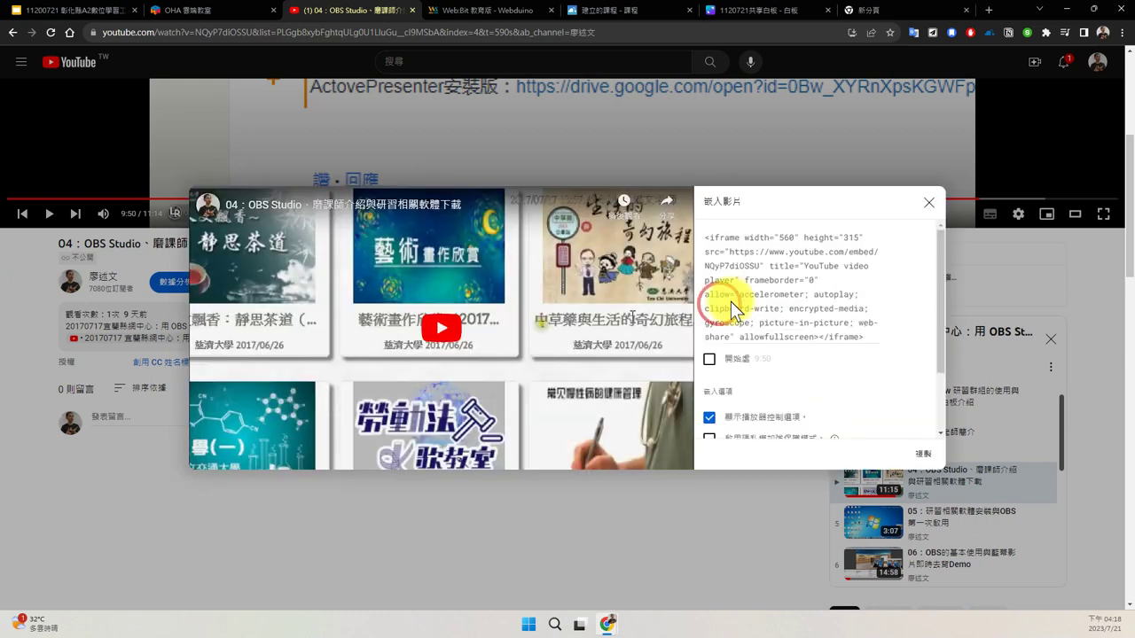
click(796, 280)
key(ctrl+c)
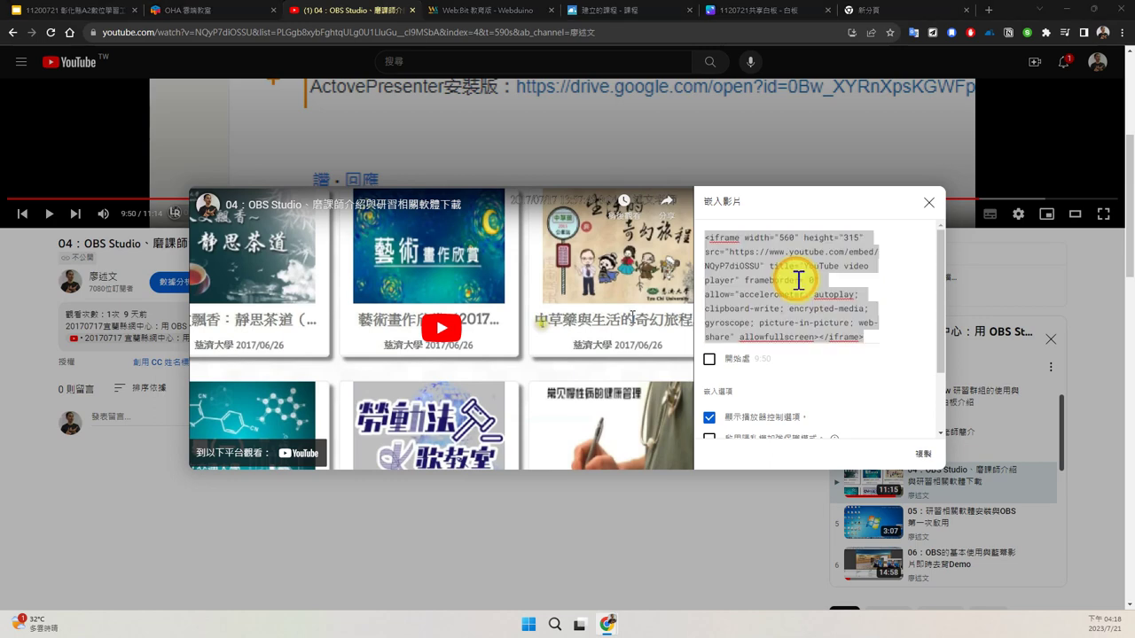
Step: Switch to the 1Know window and paste the YouTube embed code into the third question's HTML source, then render it
key(alt+Tab)
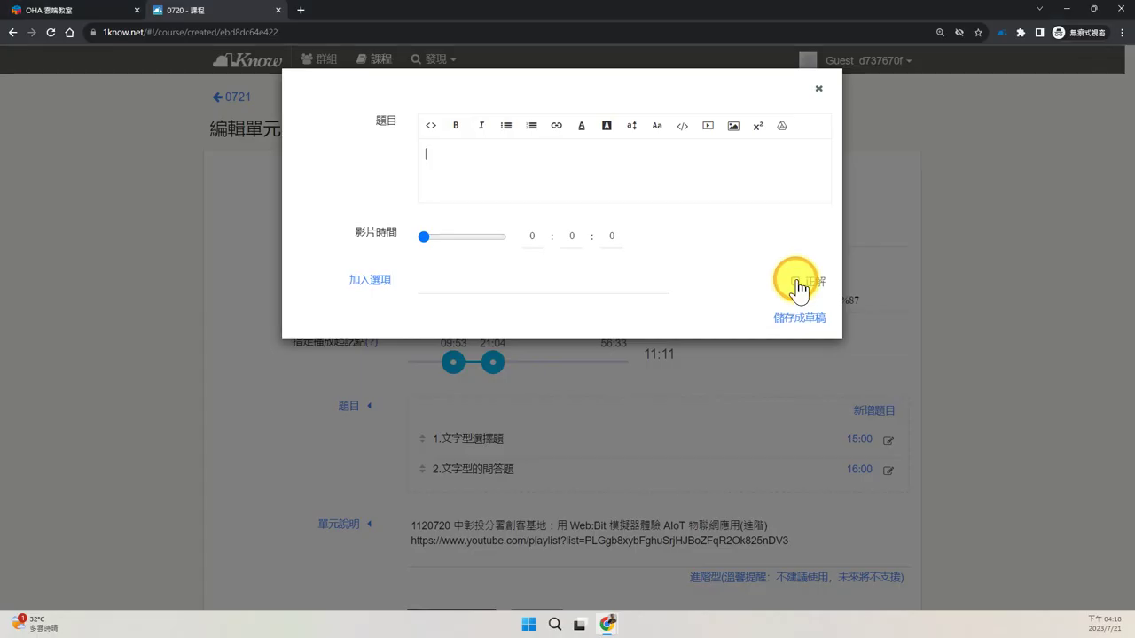
click(431, 125)
click(450, 152)
key(ctrl+v)
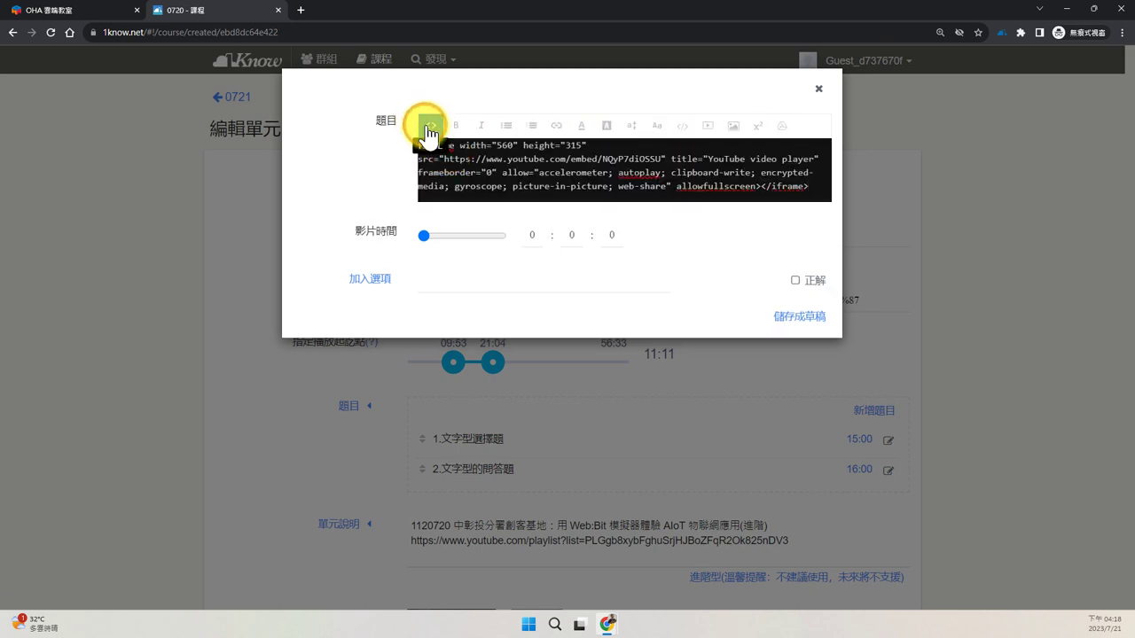
click(431, 125)
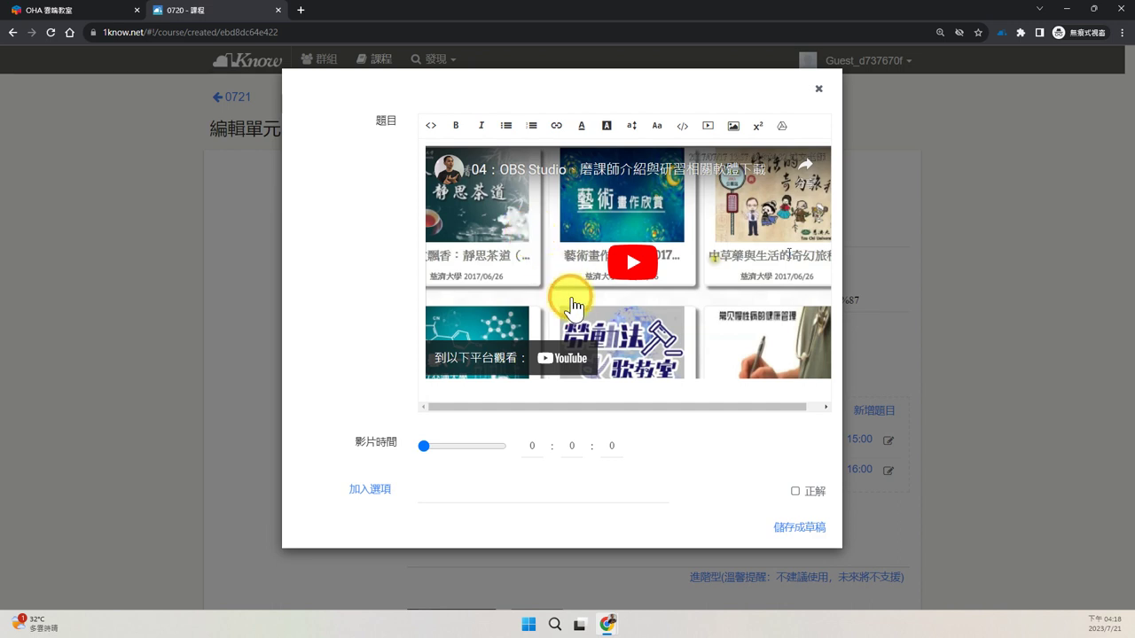
Step: Switch to the Canva whiteboard 1120721共享白板, create an embed link for the design and copy its HTML embed code
mouse_move(606, 626)
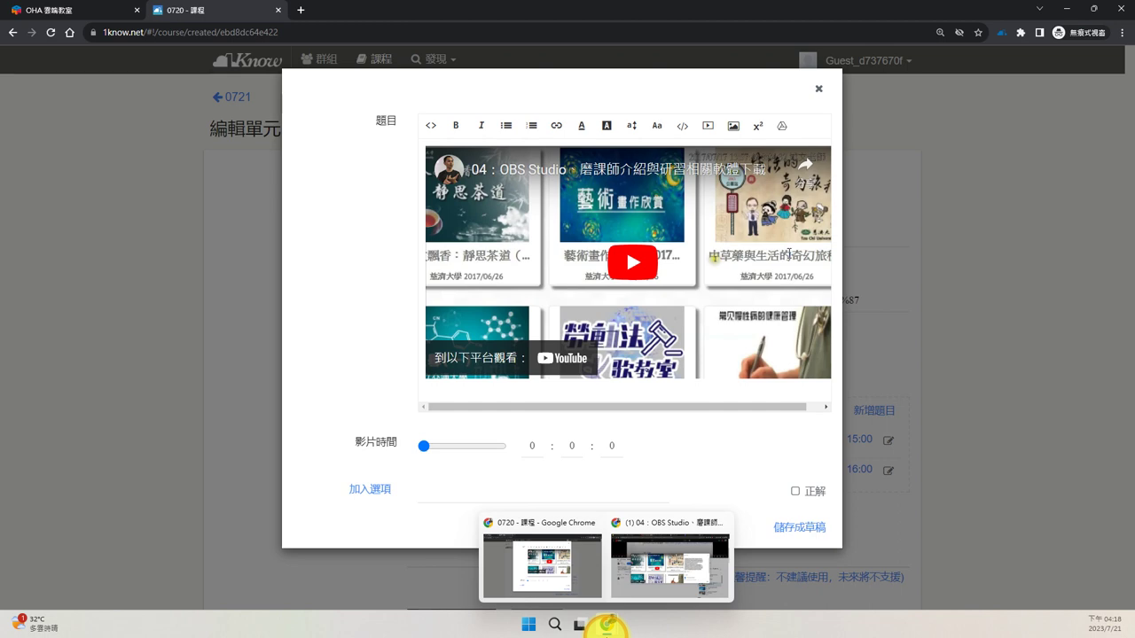
click(631, 569)
click(770, 11)
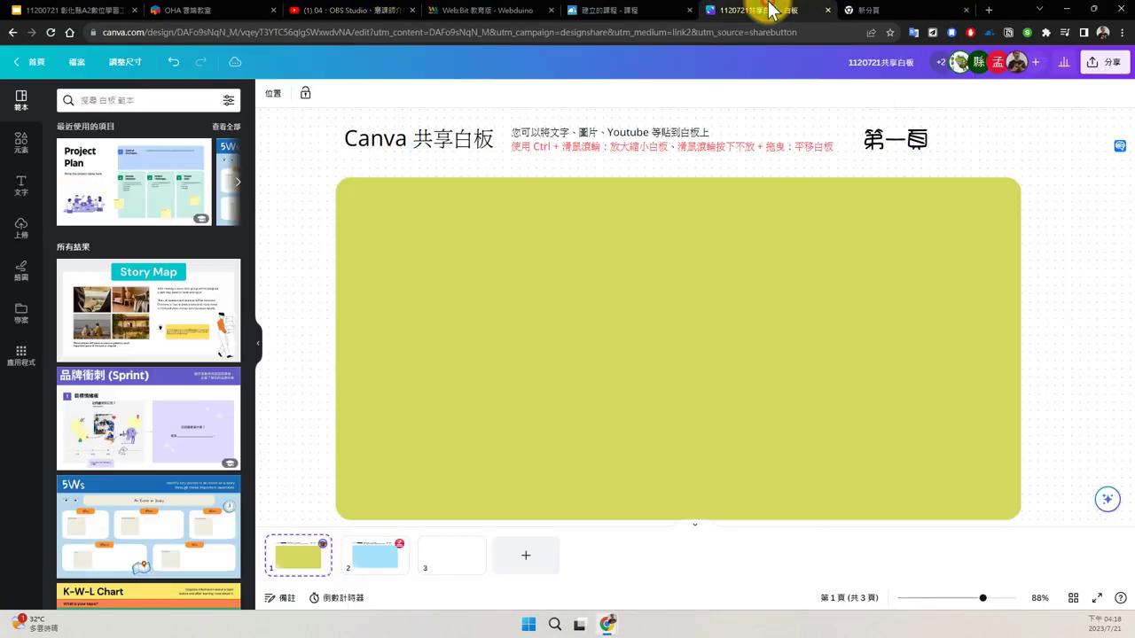
click(1100, 69)
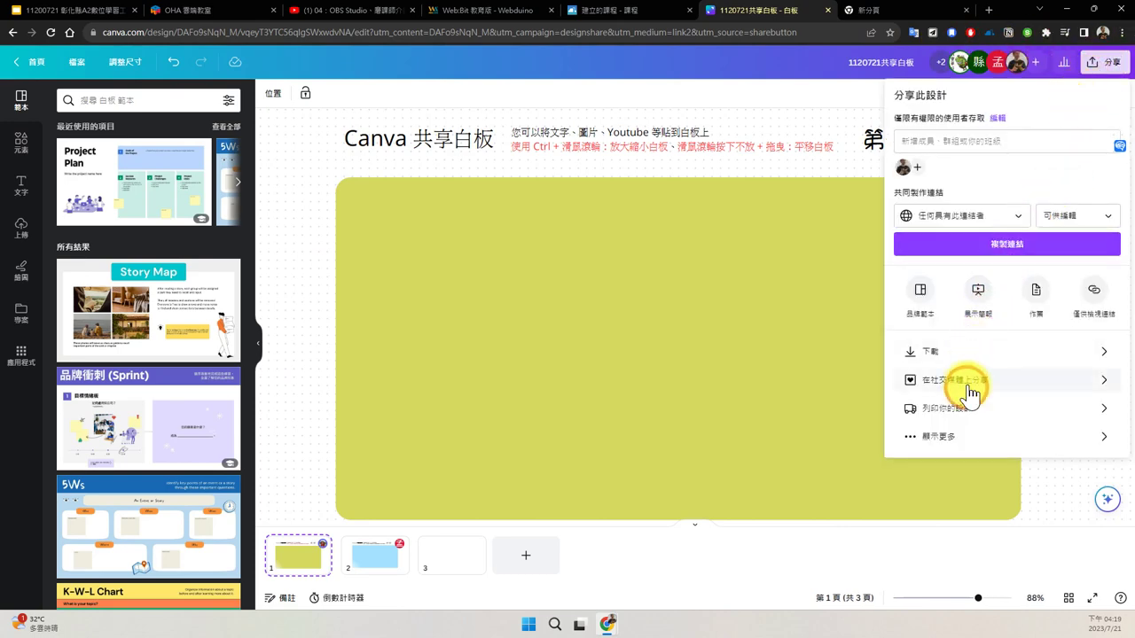
click(959, 438)
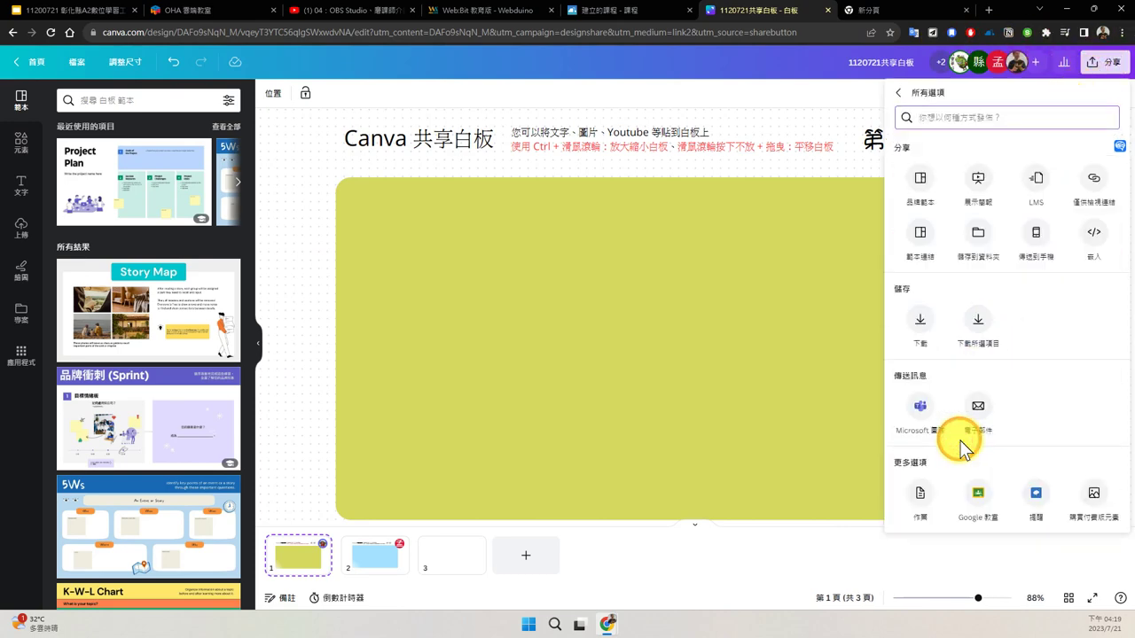
click(1090, 234)
click(1064, 160)
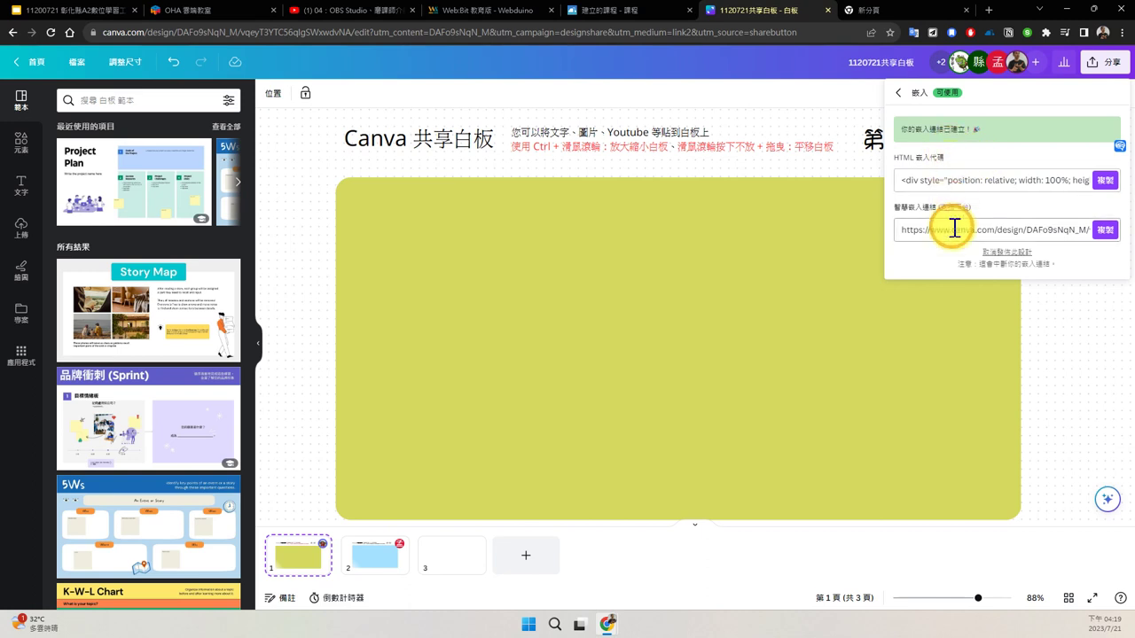
click(951, 233)
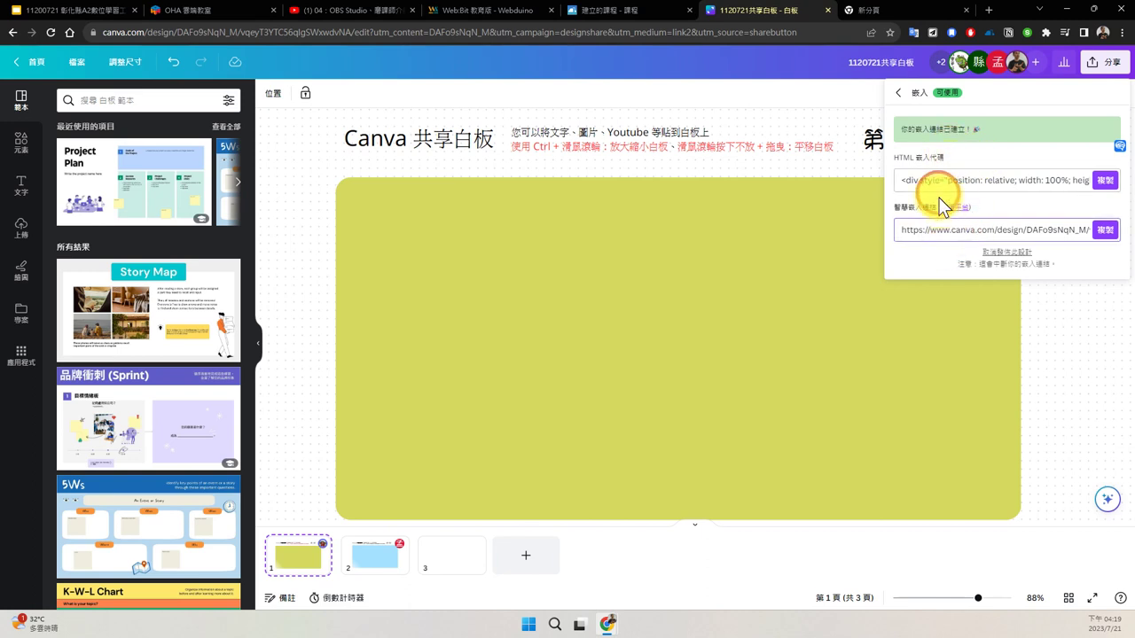
click(1100, 182)
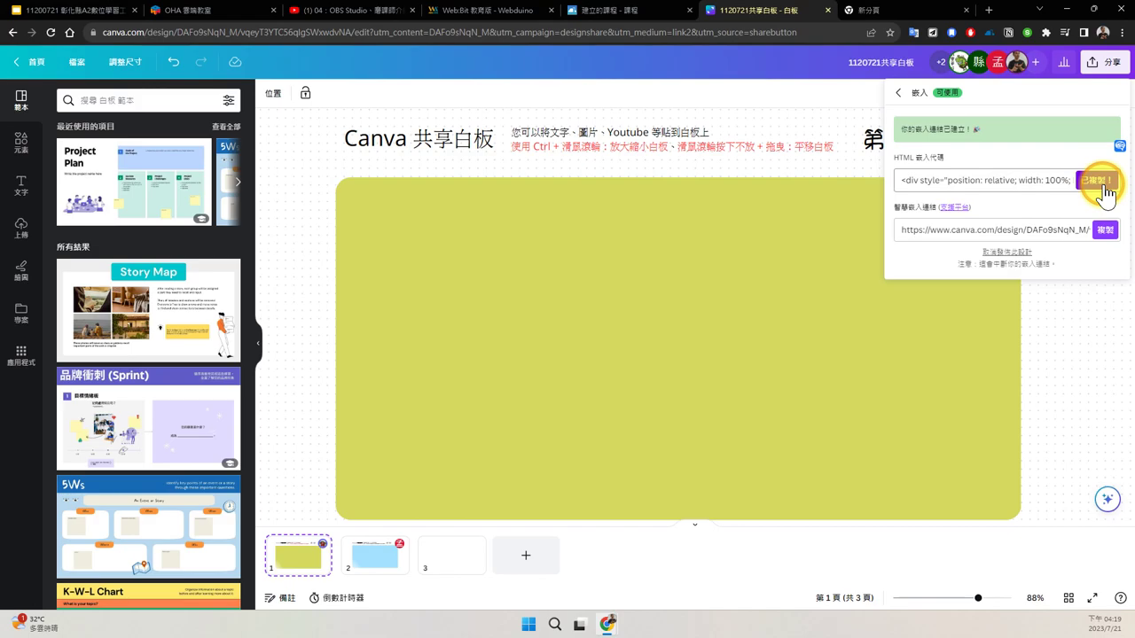
Step: Switch back to 1Know, replace the question's entire HTML source with the Canva embed code and render it
key(alt+Tab)
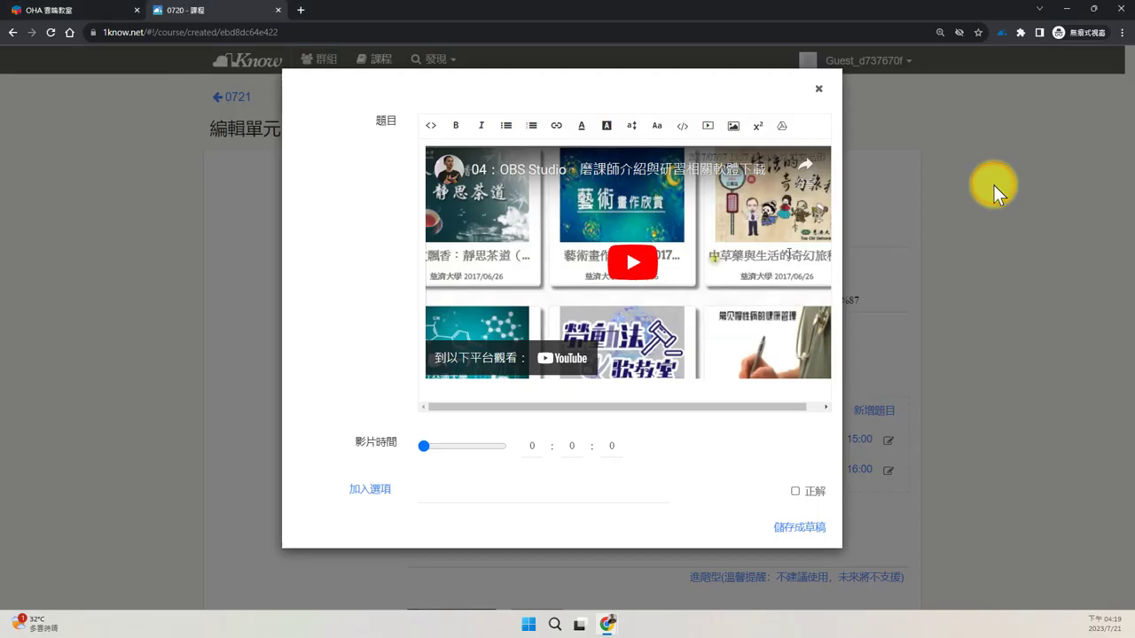
click(431, 127)
key(ctrl+a)
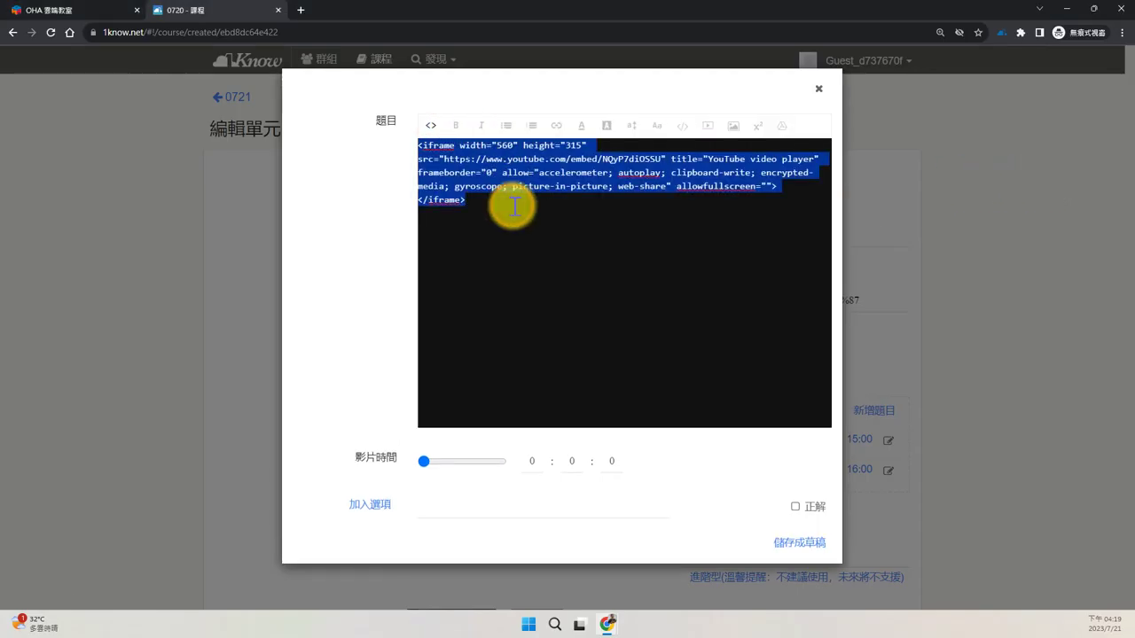
key(ctrl+v)
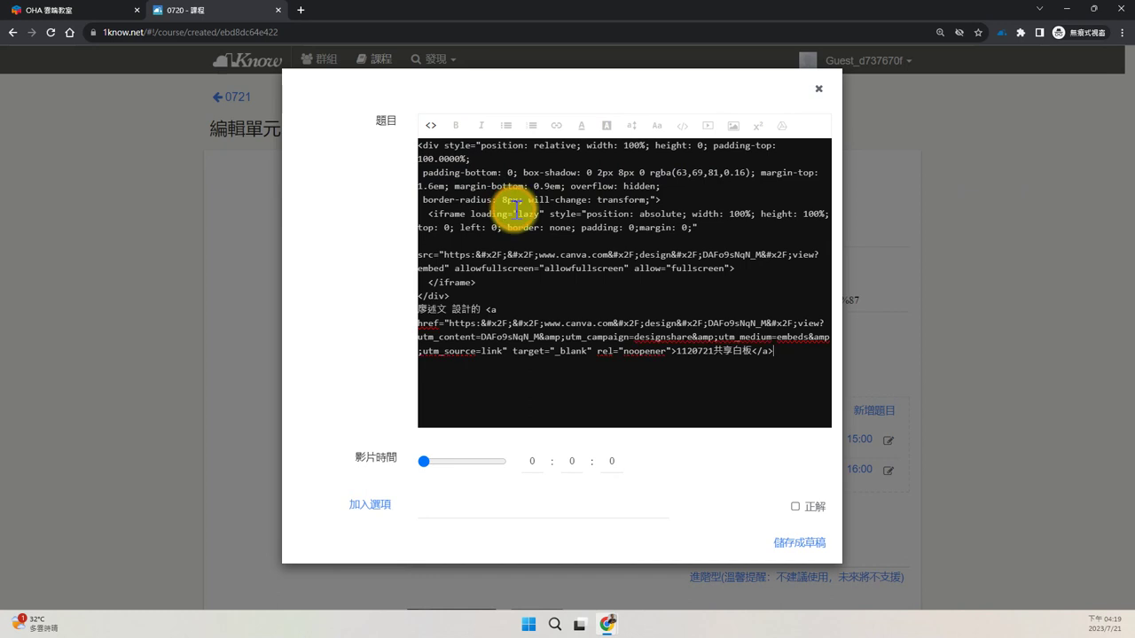
click(433, 129)
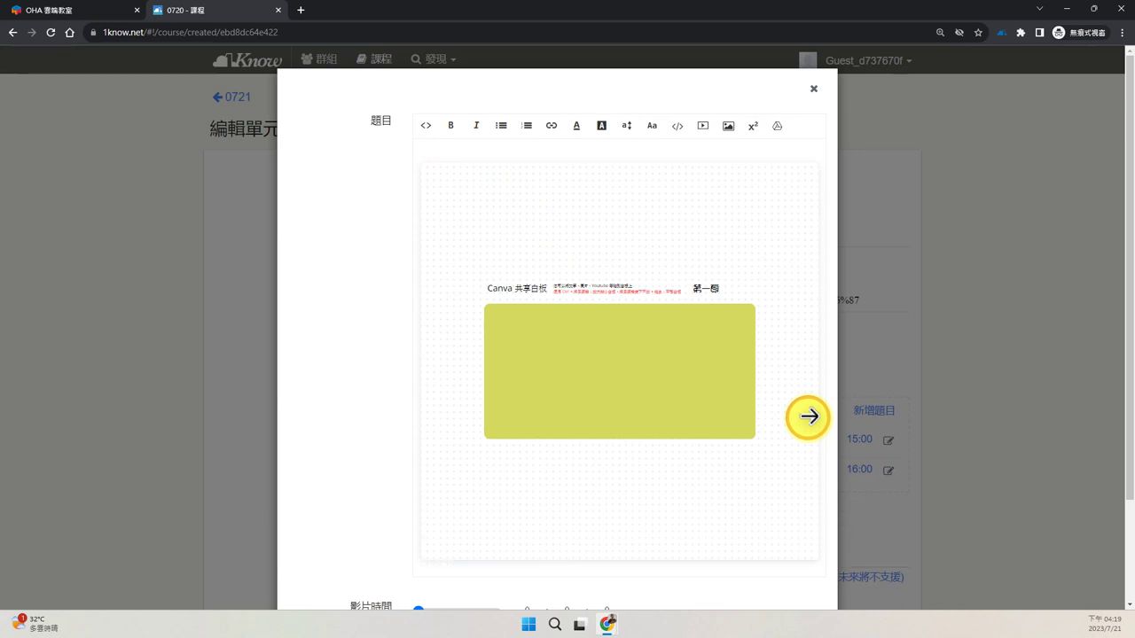
Step: Save the embedded whiteboard question as a draft without answer options or a correct answer
scroll(335, 333, down, 2)
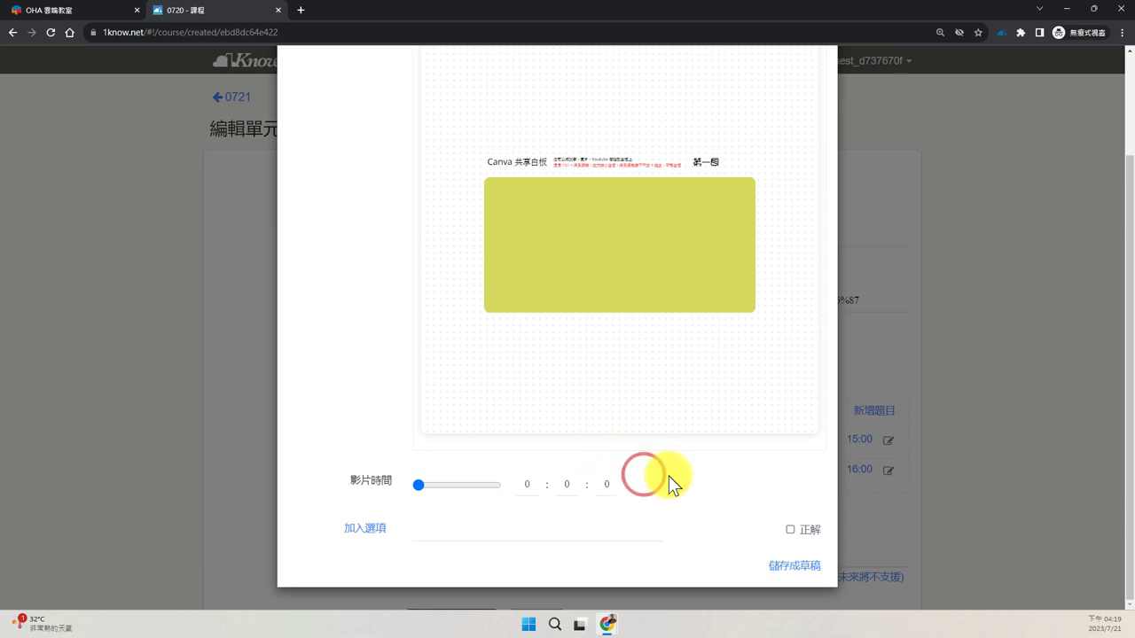
scroll(358, 322, up, 2)
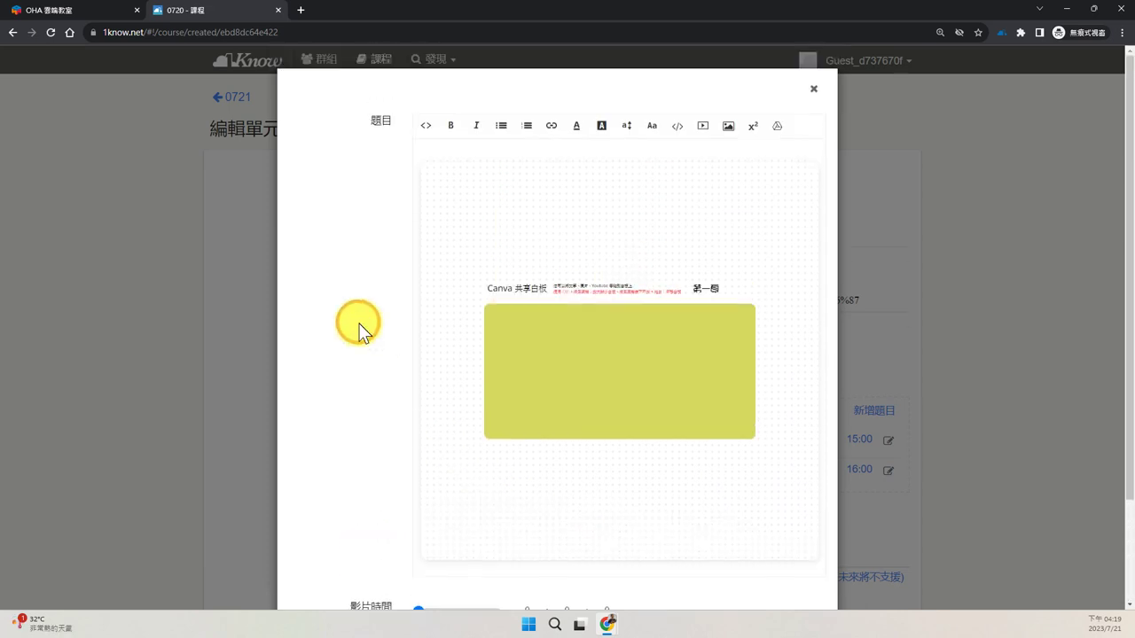
click(774, 129)
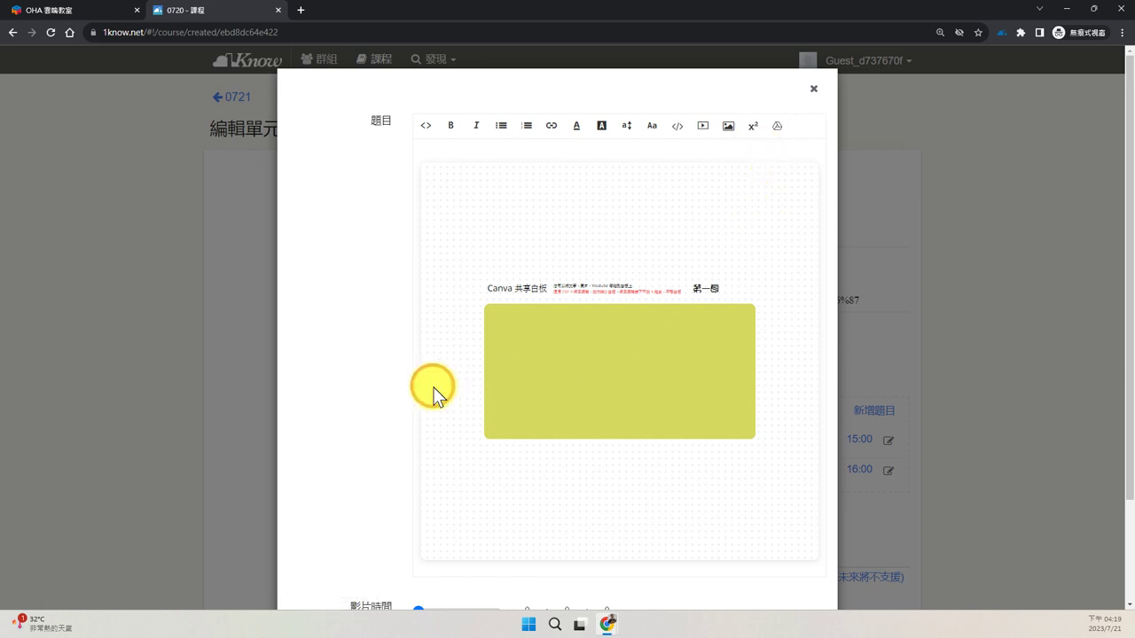
scroll(309, 447, down, 2)
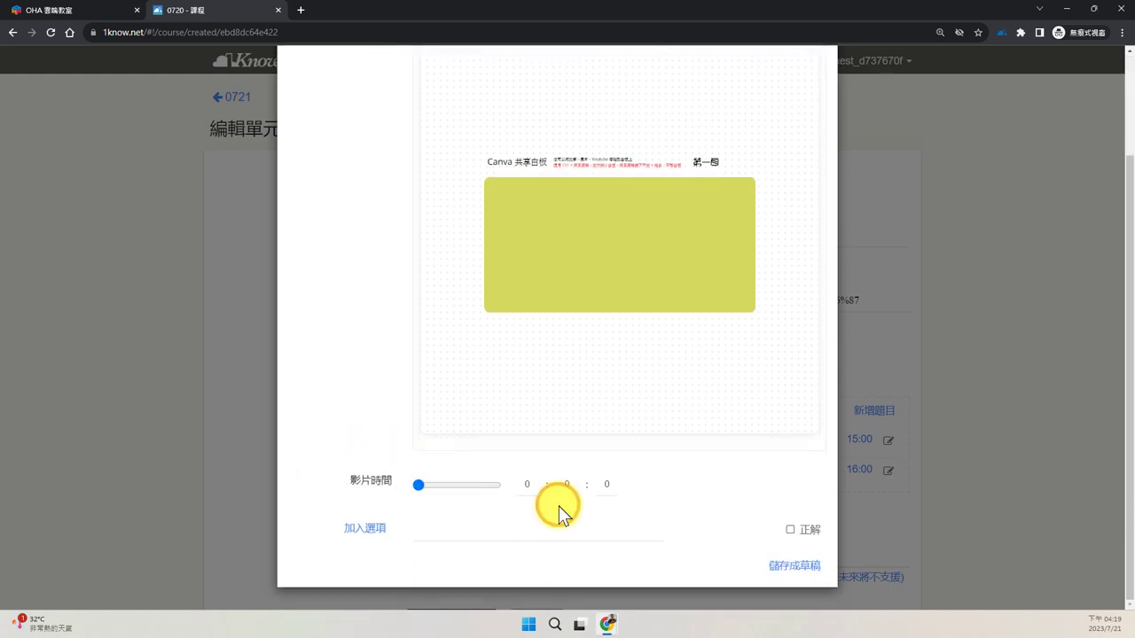
click(787, 576)
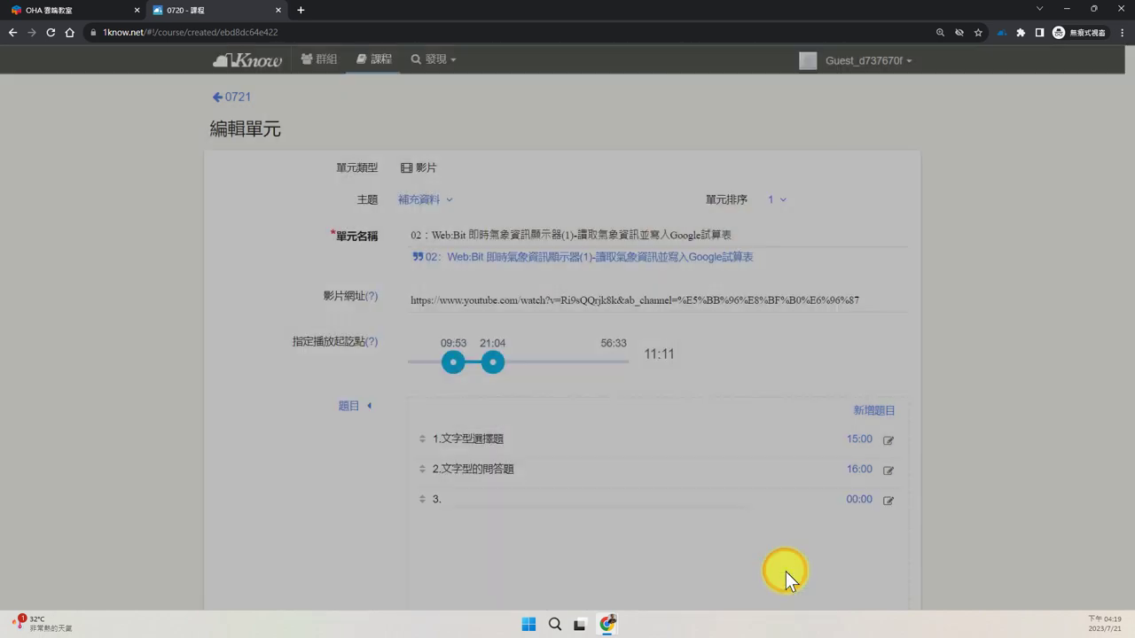
Step: Save the edited Web:Bit video unit with its questions as a draft and return to the 0721 course outline
scroll(806, 514, down, 2)
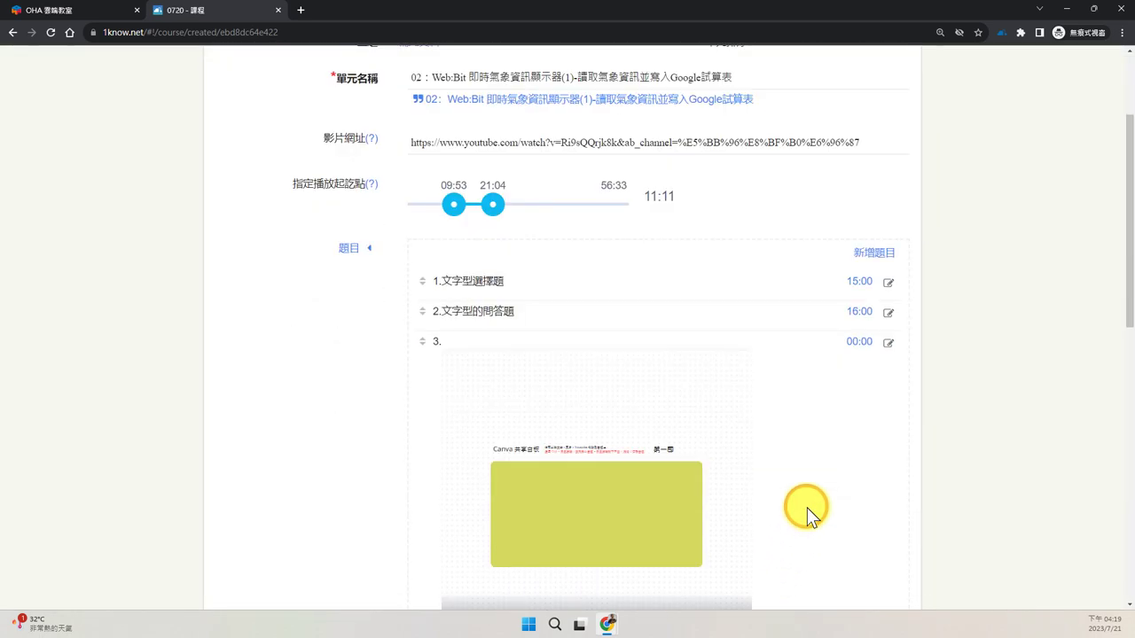
scroll(812, 472, down, 2)
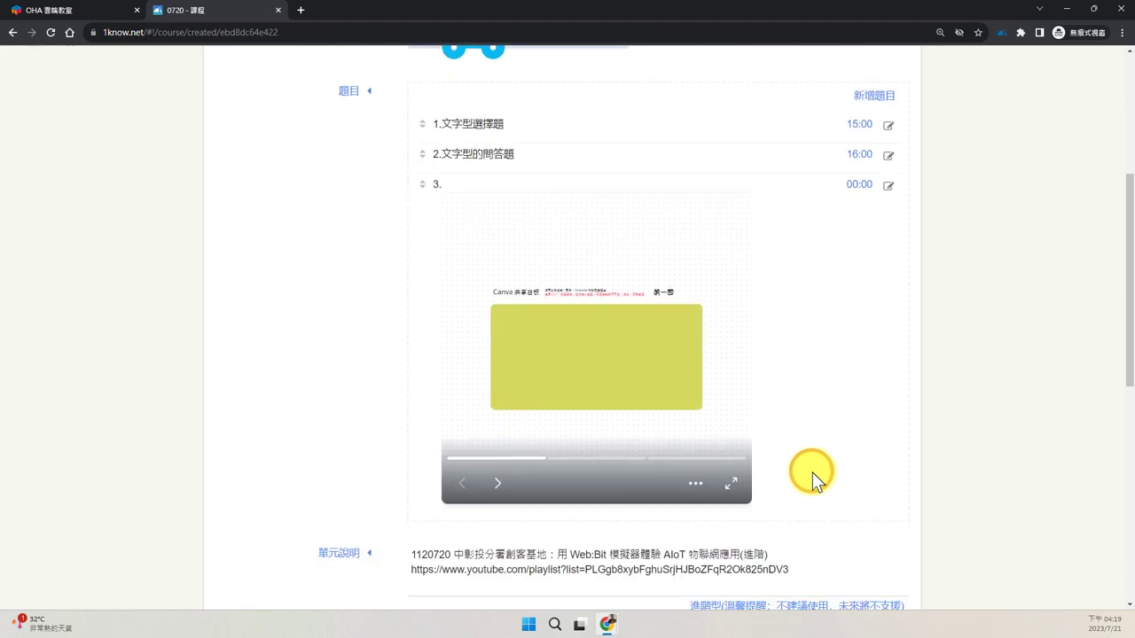
scroll(812, 479, down, 7)
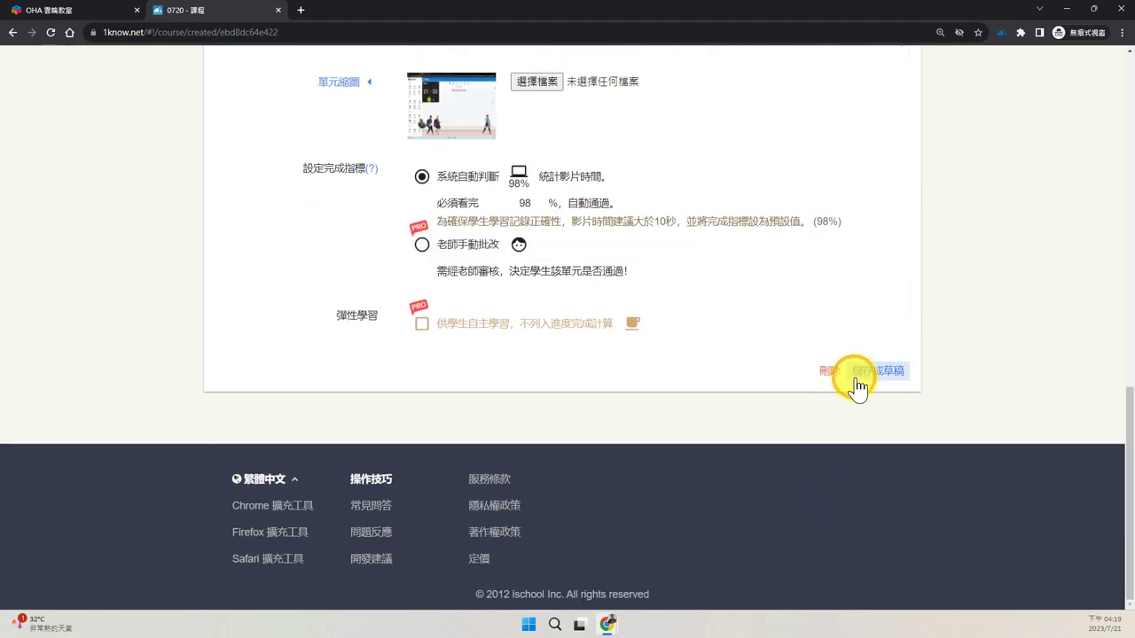
click(881, 372)
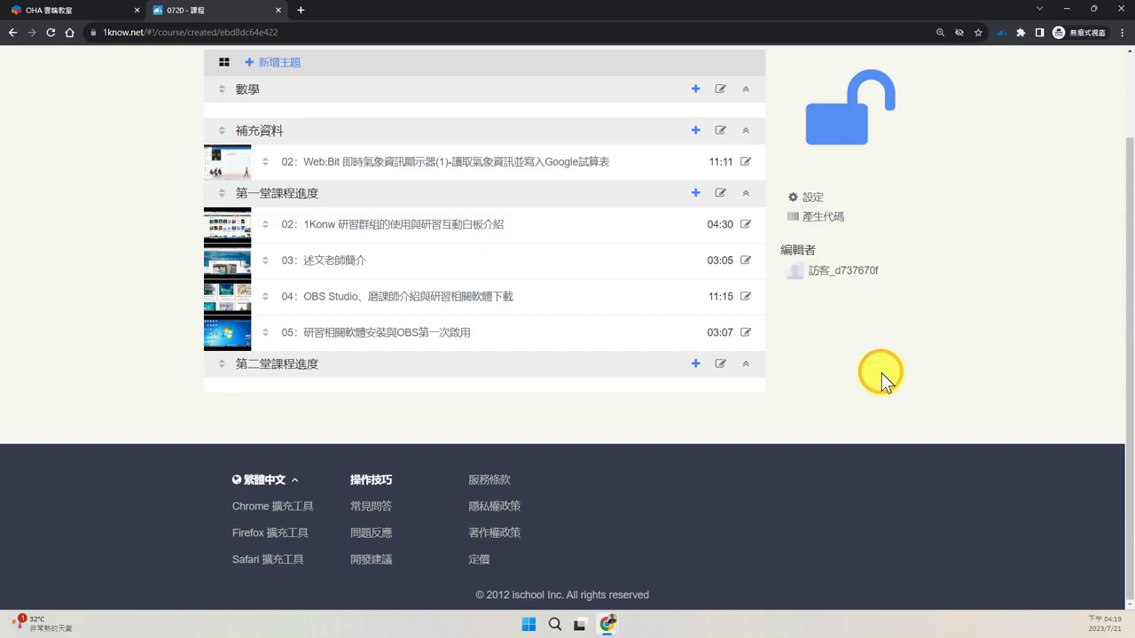
scroll(881, 372, up, 2)
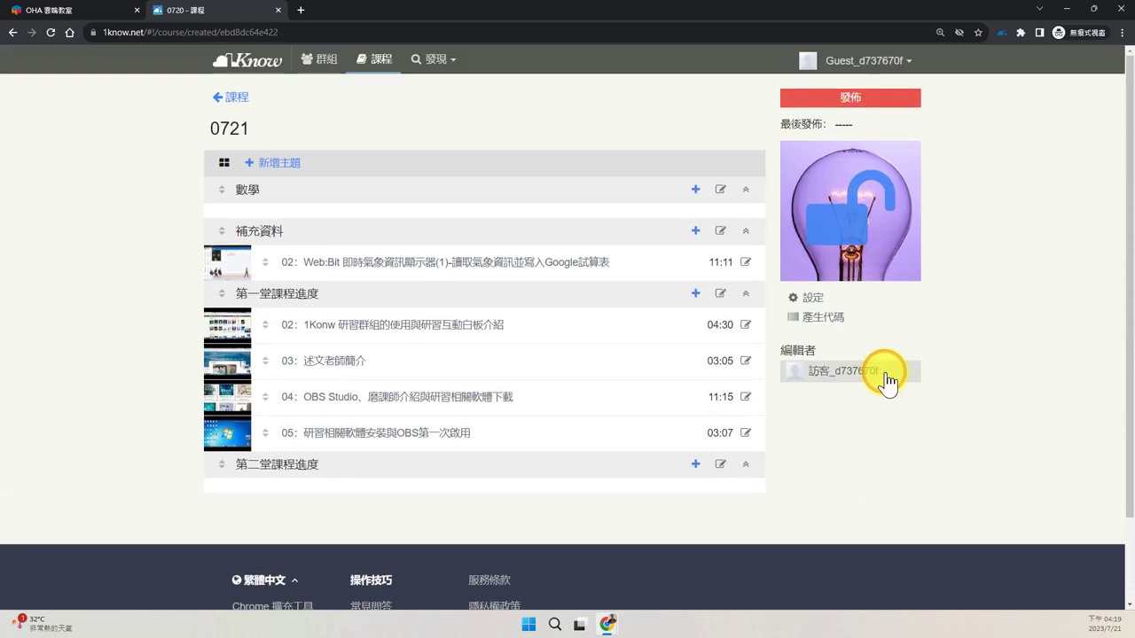
click(474, 146)
drag(488, 172, 540, 135)
mouse_move(671, 162)
mouse_down()
mouse_move(636, 394)
mouse_move(712, 501)
mouse_move(735, 358)
mouse_move(679, 203)
mouse_move(688, 211)
mouse_up()
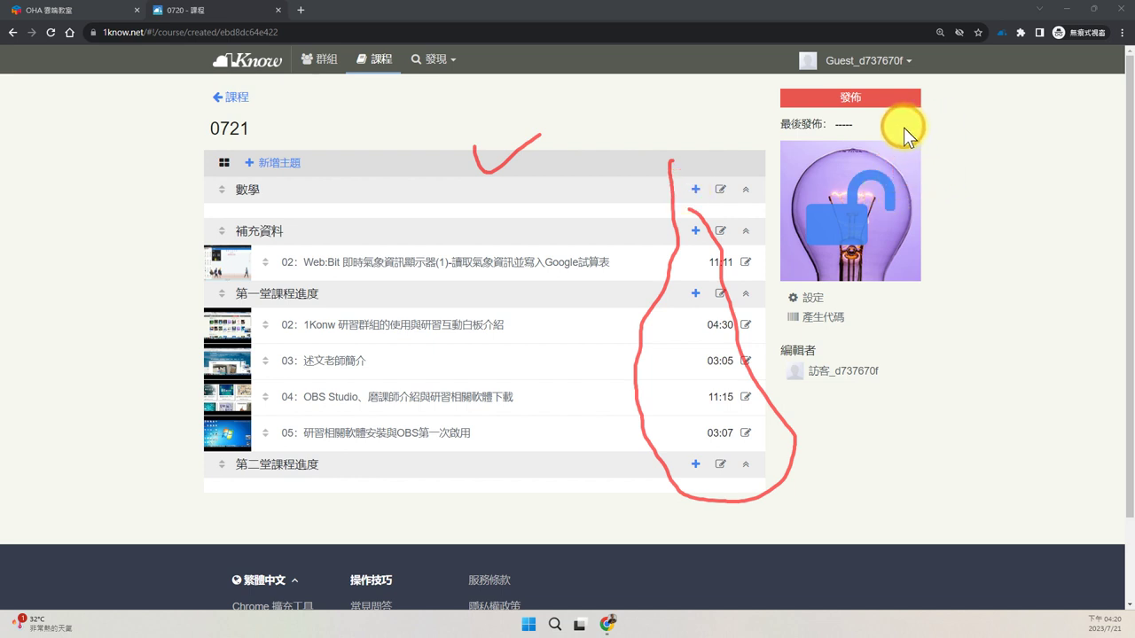
mouse_move(682, 136)
mouse_down()
mouse_move(719, 104)
mouse_move(768, 108)
mouse_up()
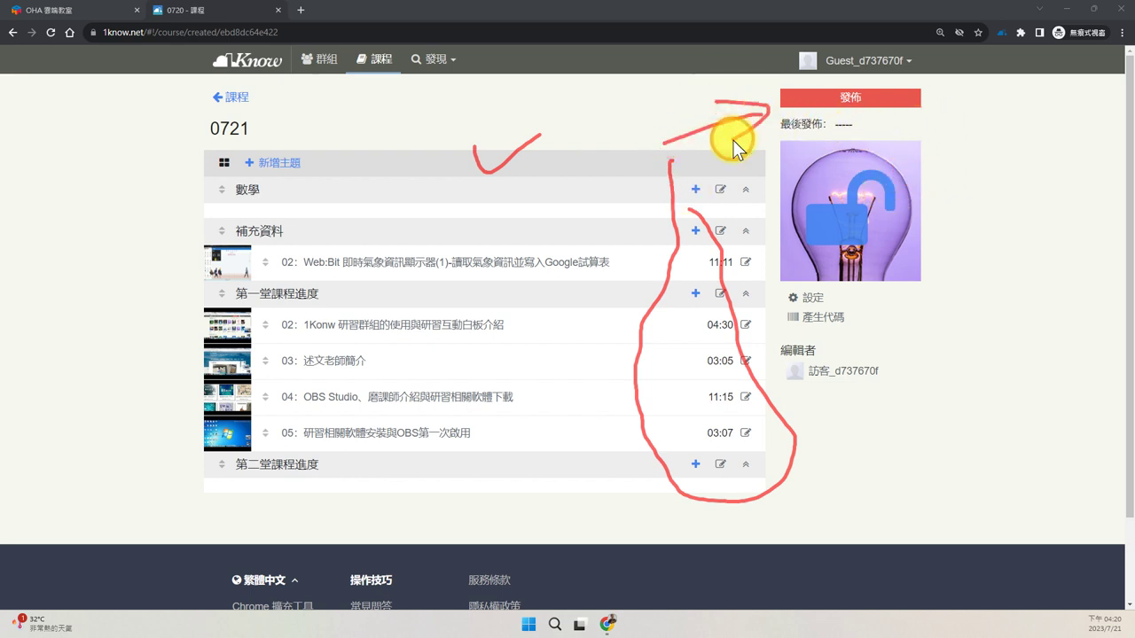
key(Escape)
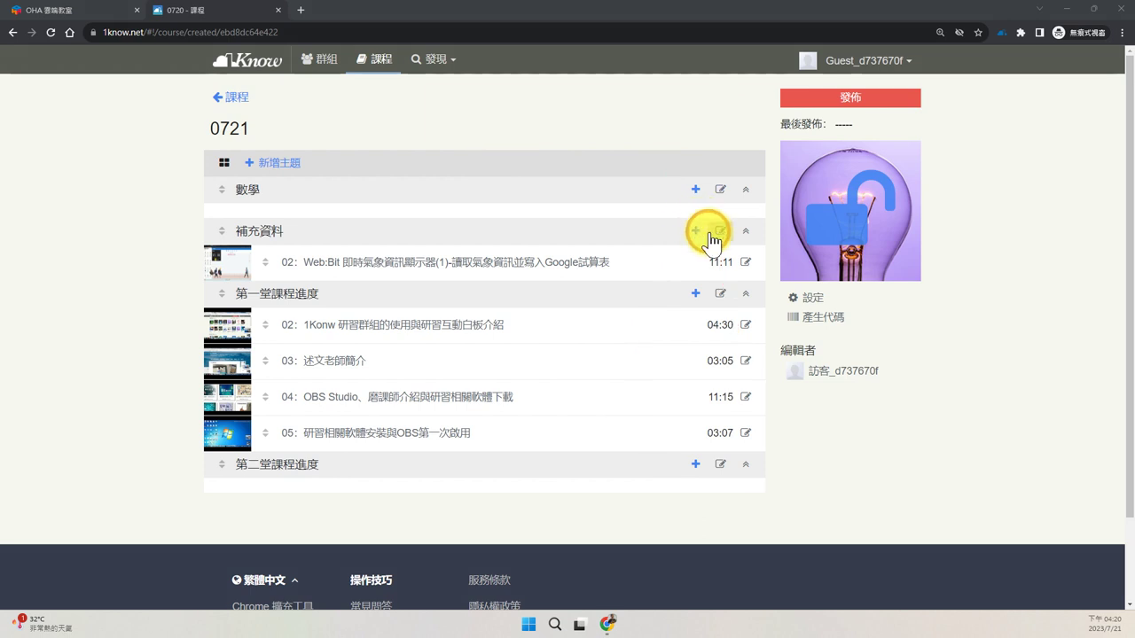
mouse_move(693, 200)
mouse_down()
mouse_move(656, 185)
mouse_move(691, 213)
mouse_up()
mouse_move(721, 261)
mouse_down()
mouse_move(701, 278)
mouse_move(772, 253)
mouse_move(684, 280)
mouse_up()
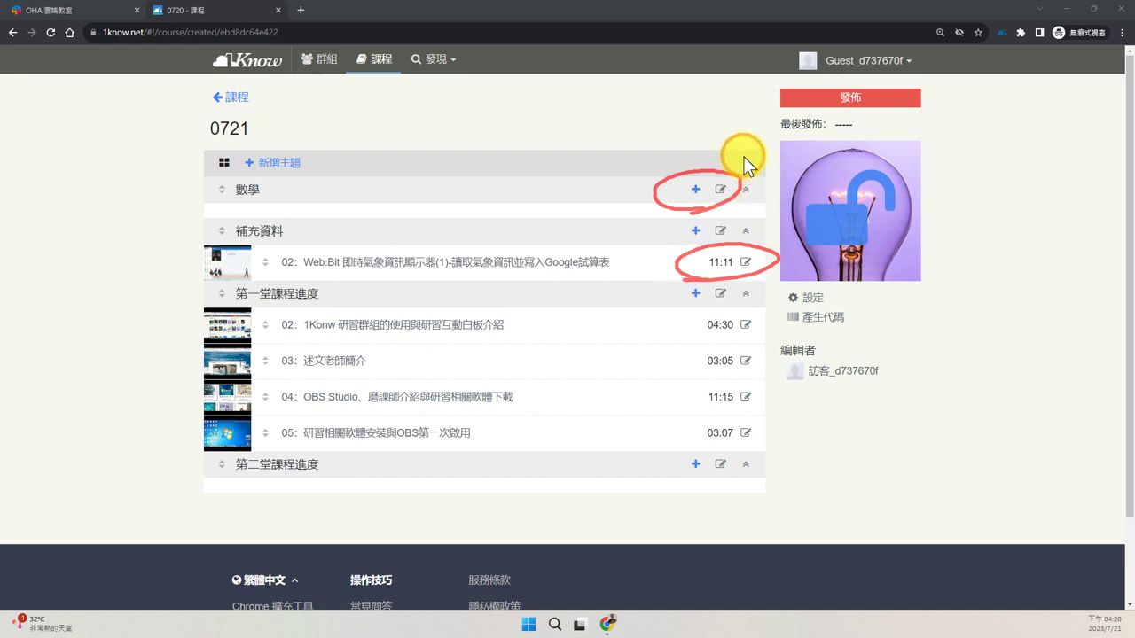
mouse_move(672, 144)
mouse_down()
mouse_move(739, 101)
mouse_move(753, 127)
mouse_move(697, 126)
mouse_up()
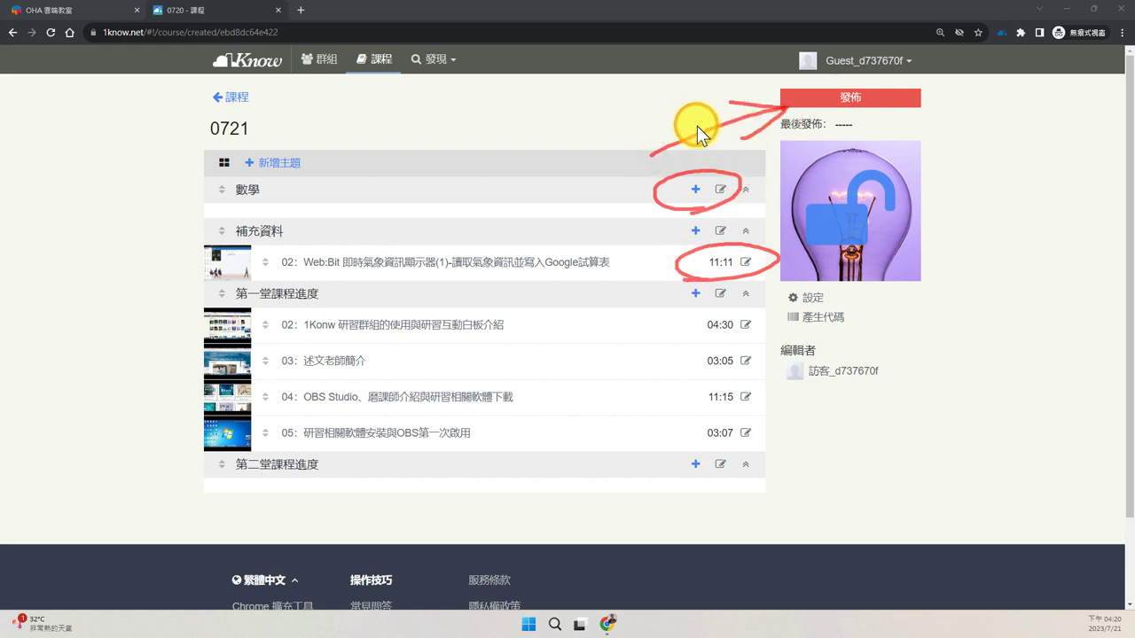
Step: Publish the 0721 course as a non-public course (非公開課程)
click(858, 101)
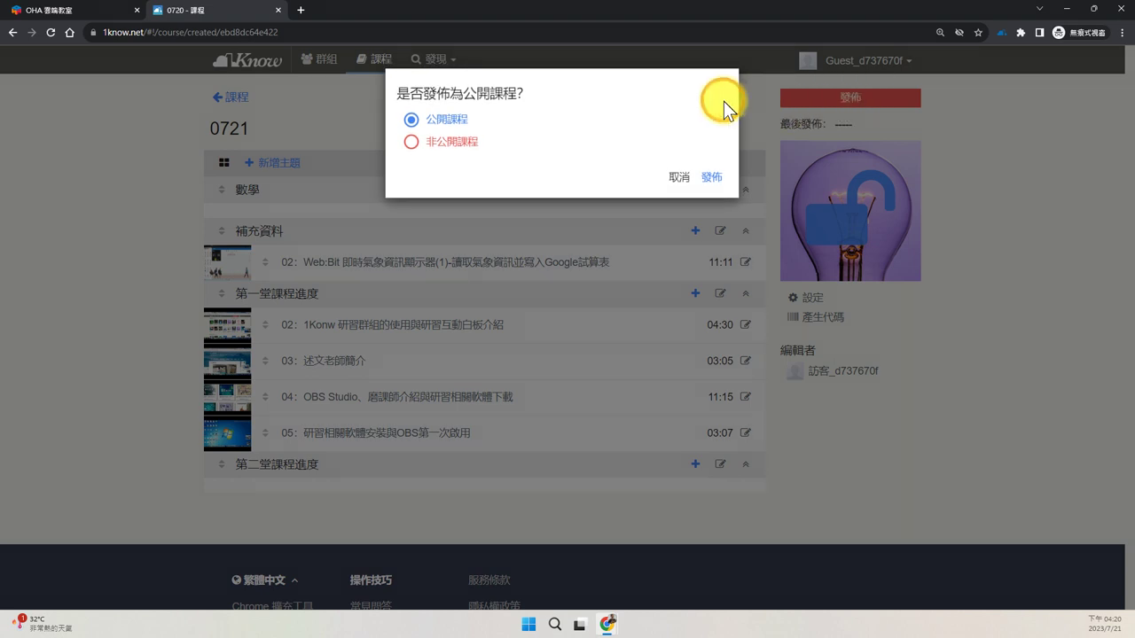
click(499, 116)
drag(460, 70, 399, 77)
drag(448, 39, 451, 69)
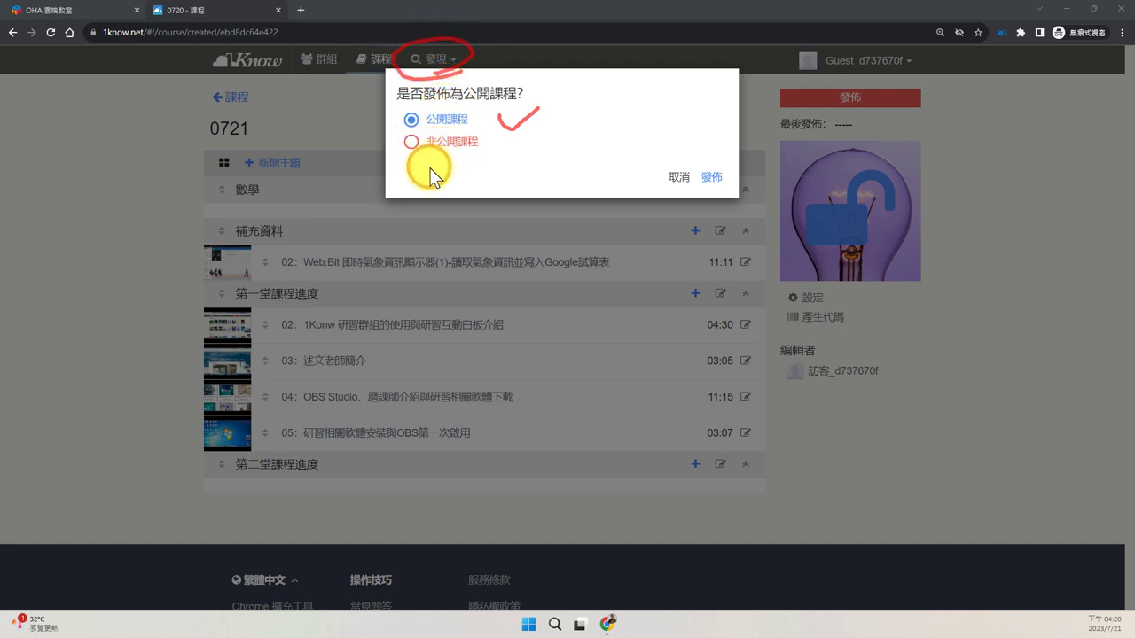
drag(398, 158, 521, 156)
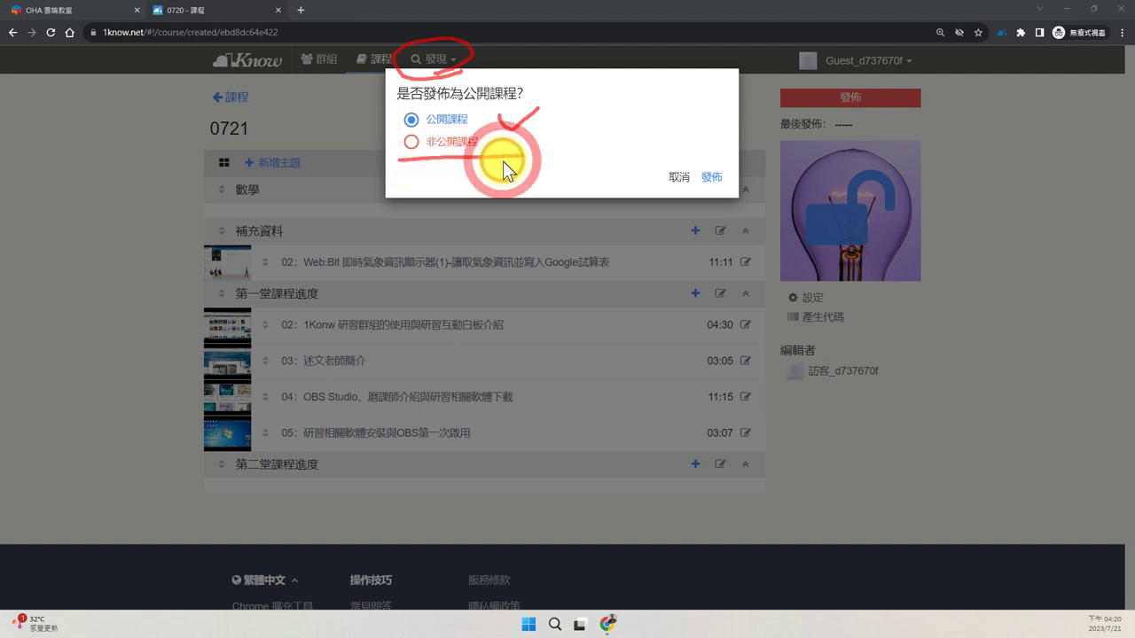
key(Escape)
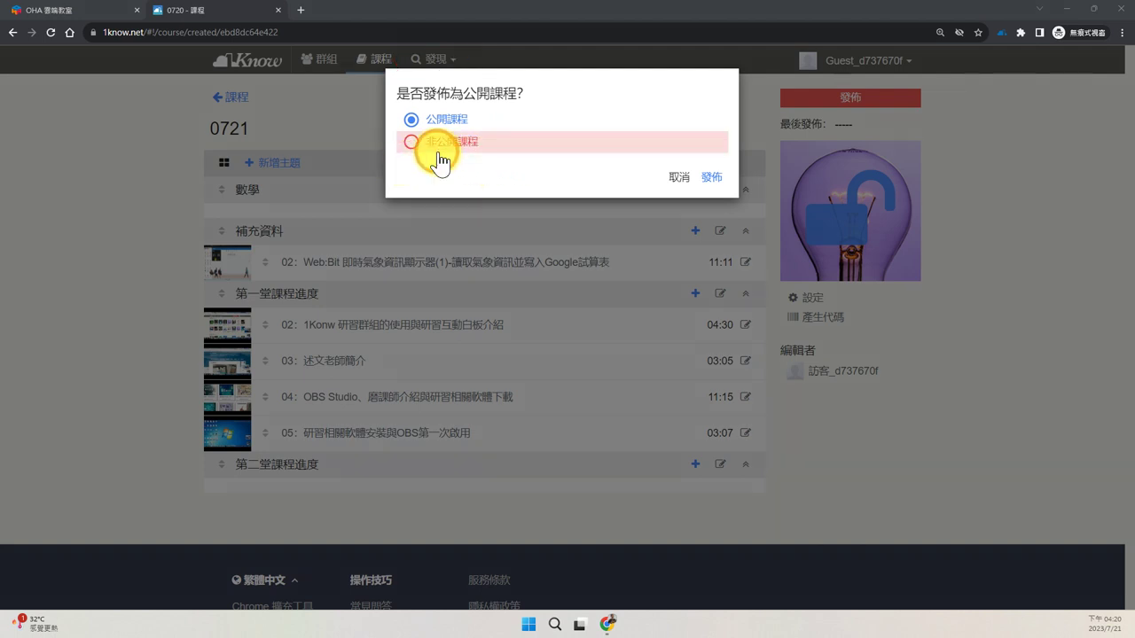
click(437, 158)
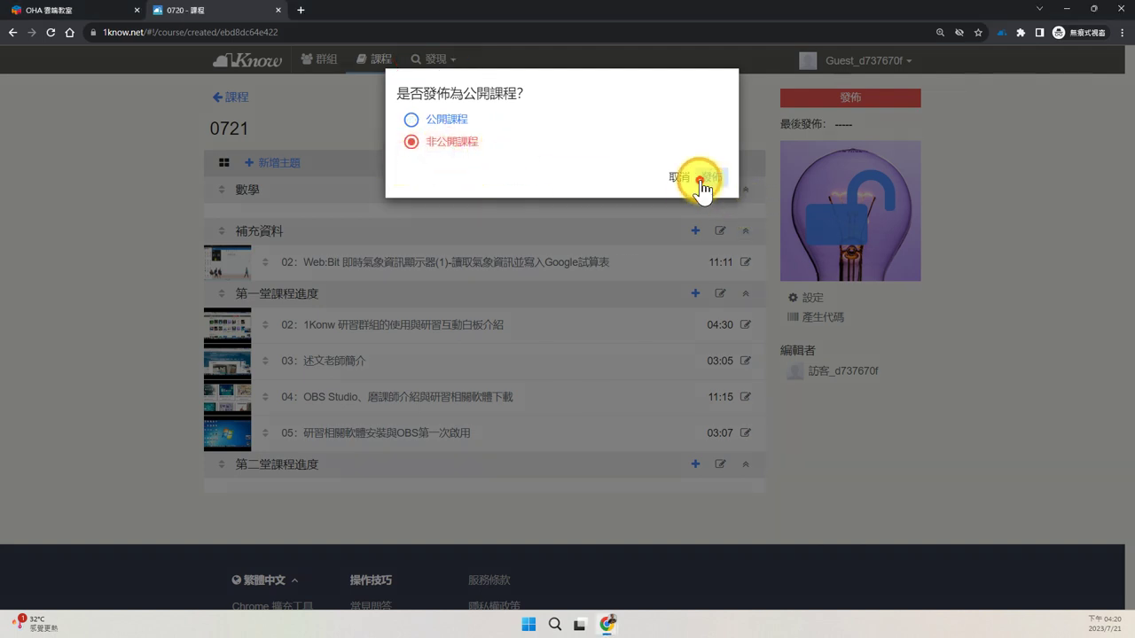
click(700, 182)
click(515, 117)
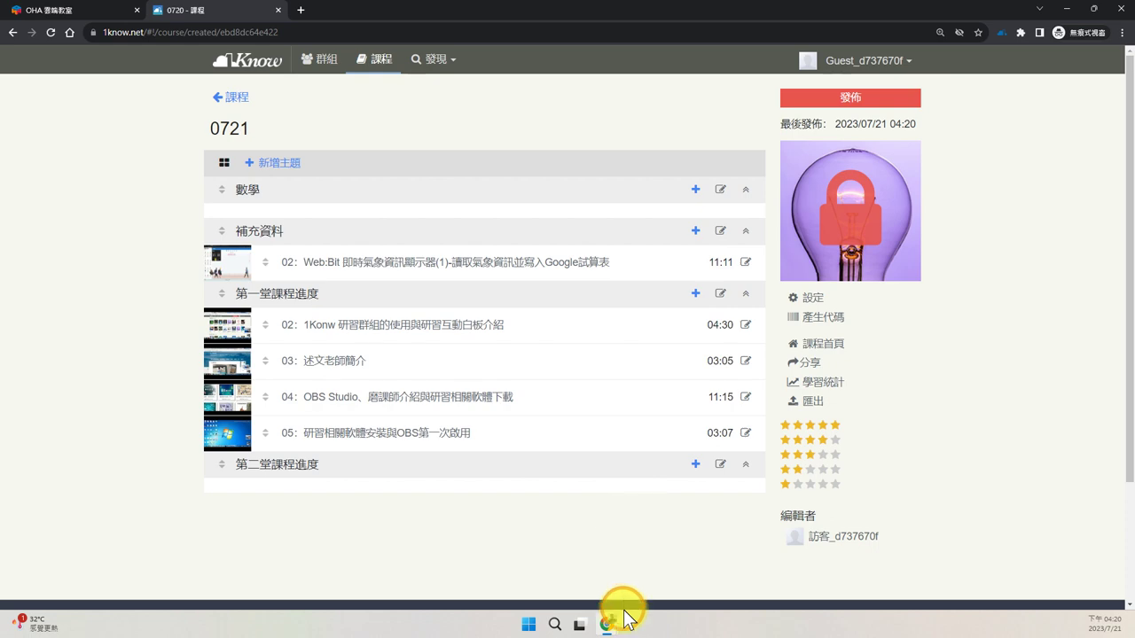
Step: Switch to the OHA雲端教室 classroom, close its countdown timer and open the digital materials (數位教材)
mouse_move(620, 616)
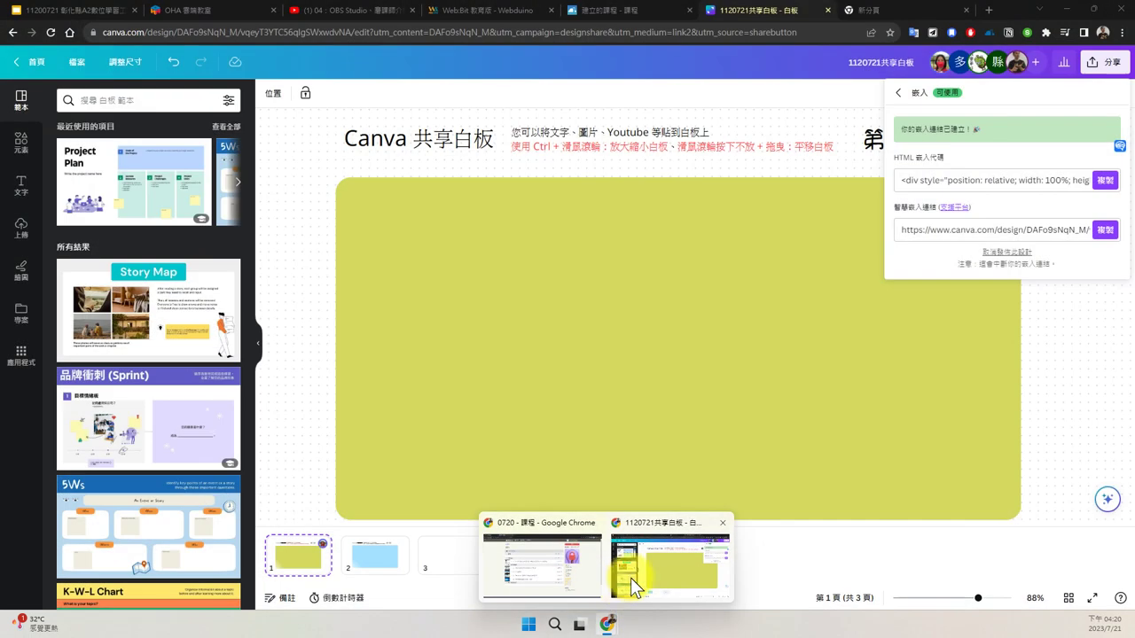
click(631, 578)
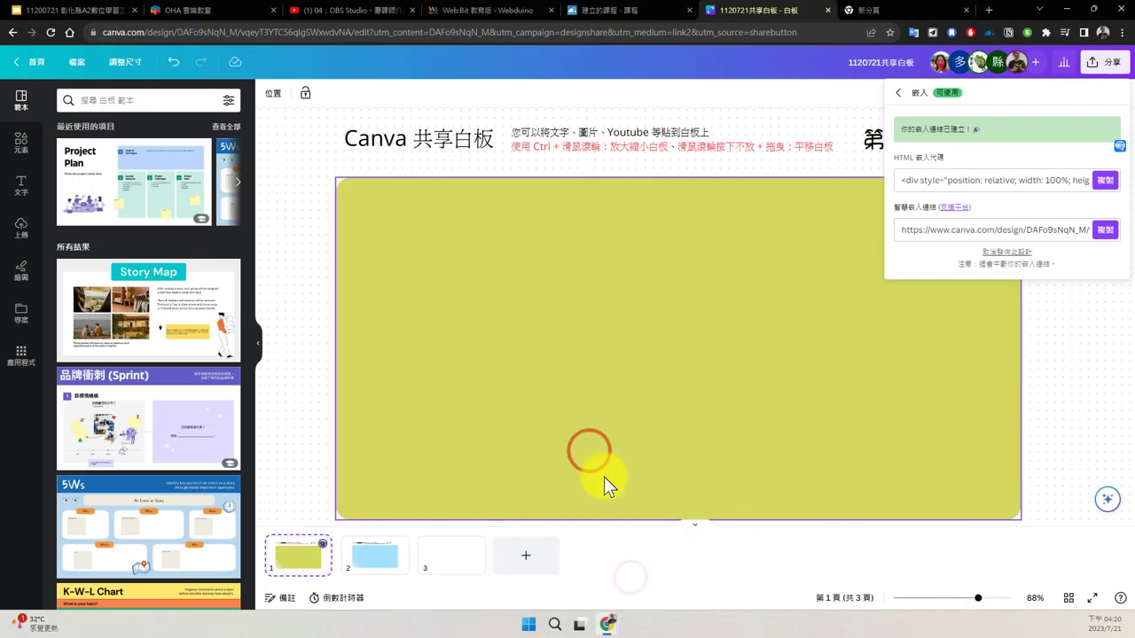
click(233, 10)
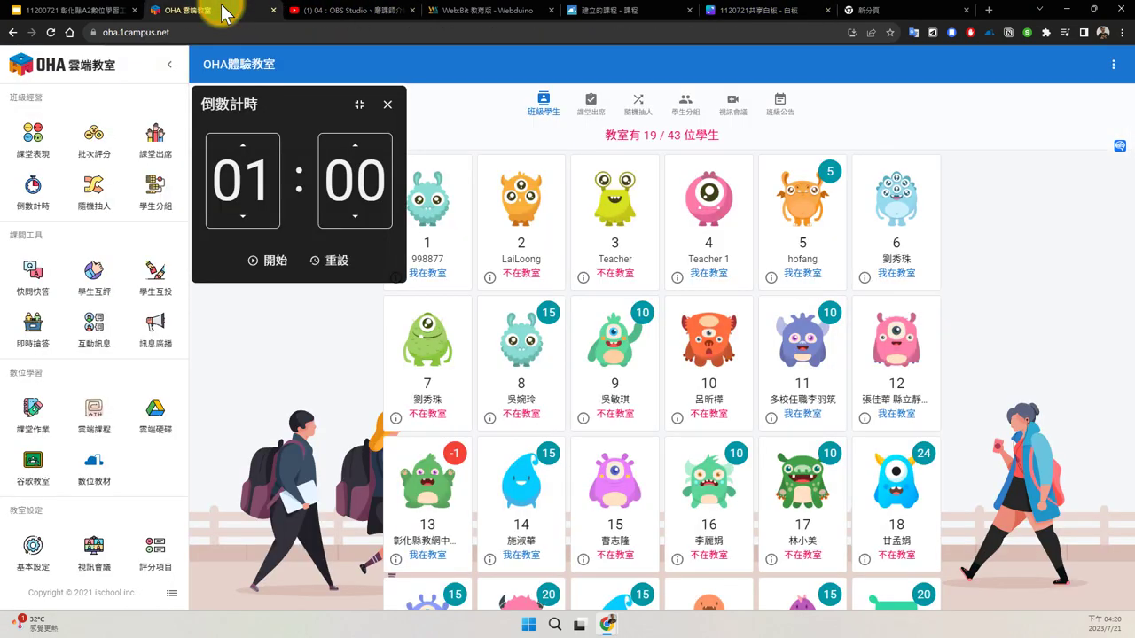
click(387, 106)
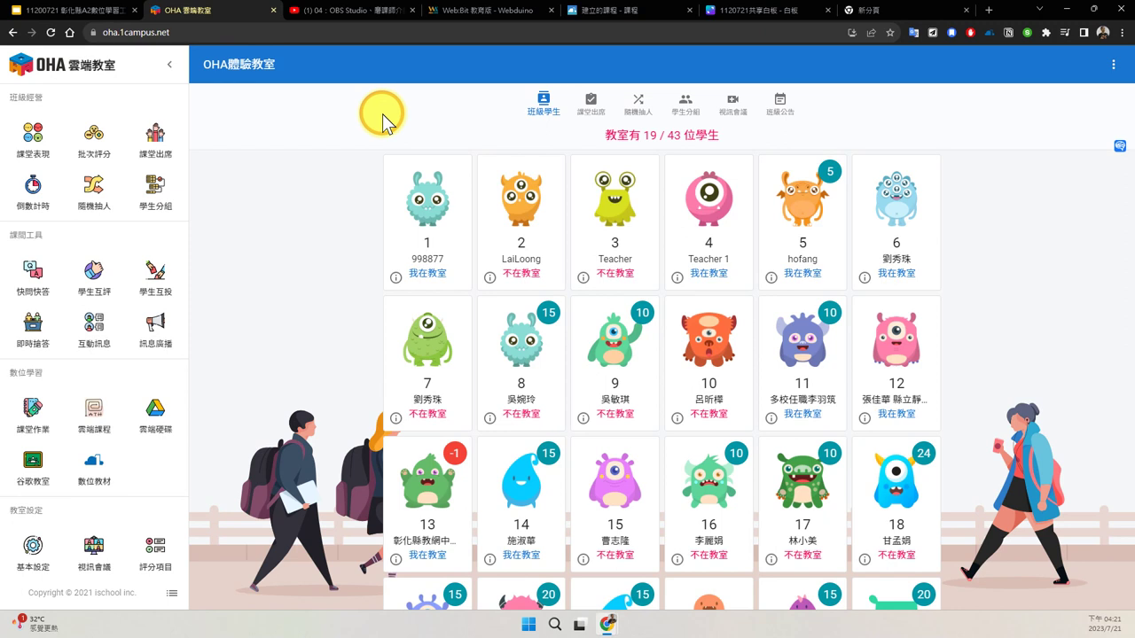
click(92, 469)
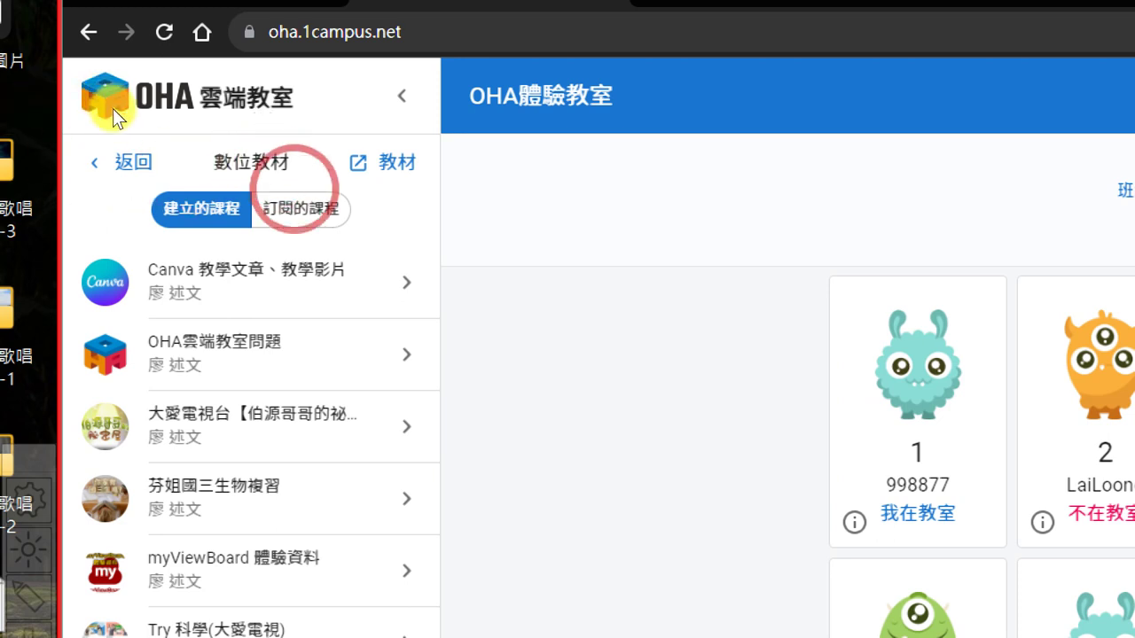
Step: Look through the created and subscribed course lists and review the question units in the OHA雲端教室問題 course
click(302, 207)
click(199, 209)
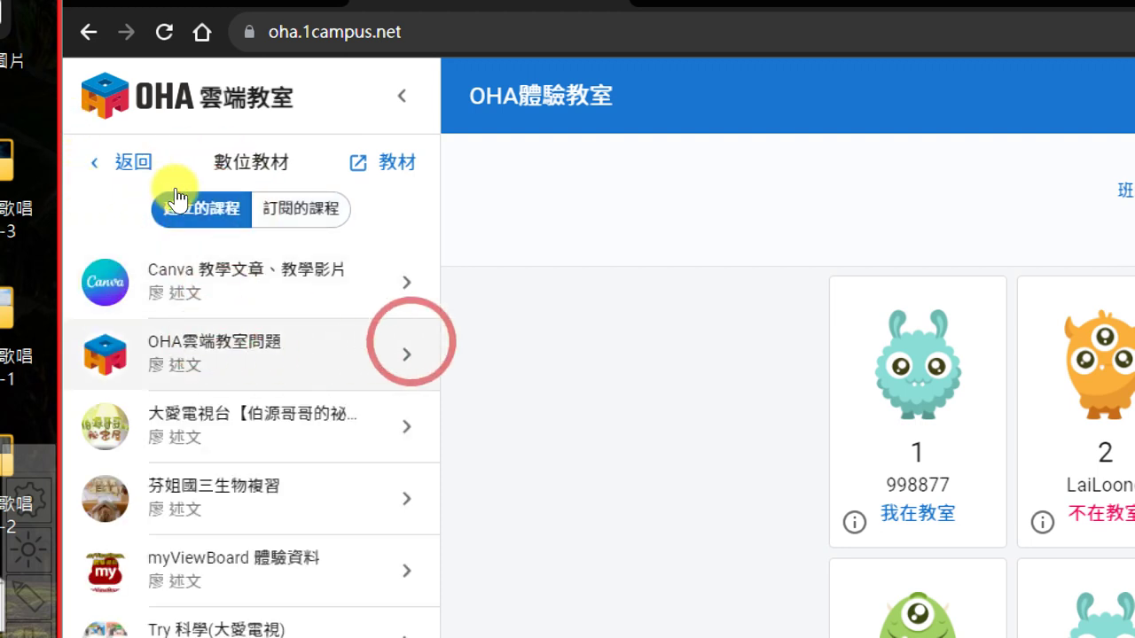
click(408, 350)
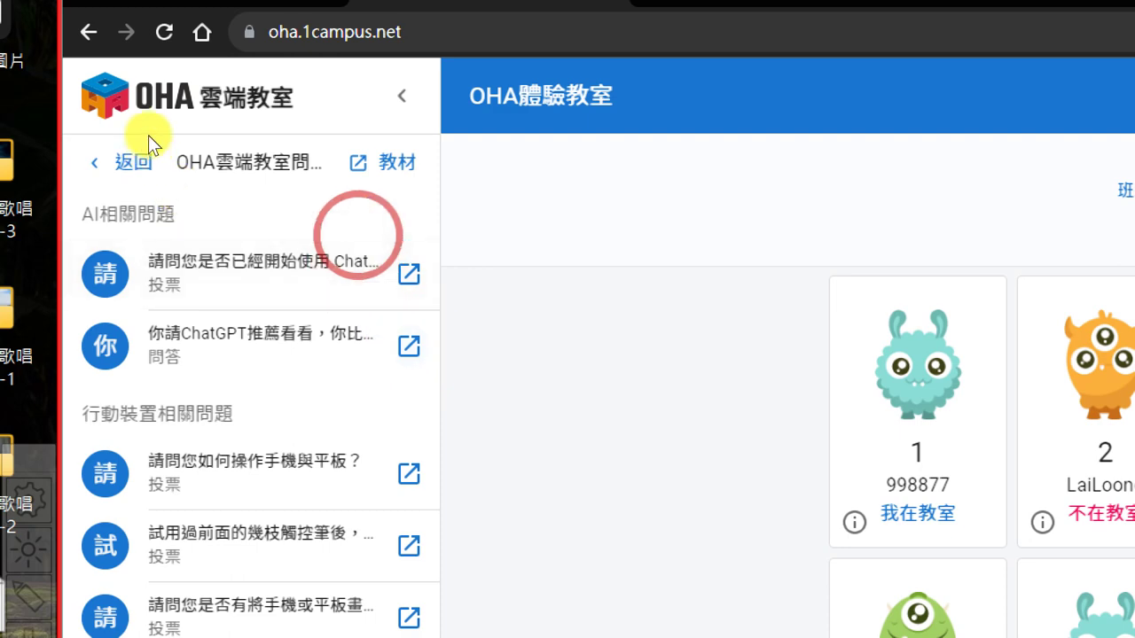
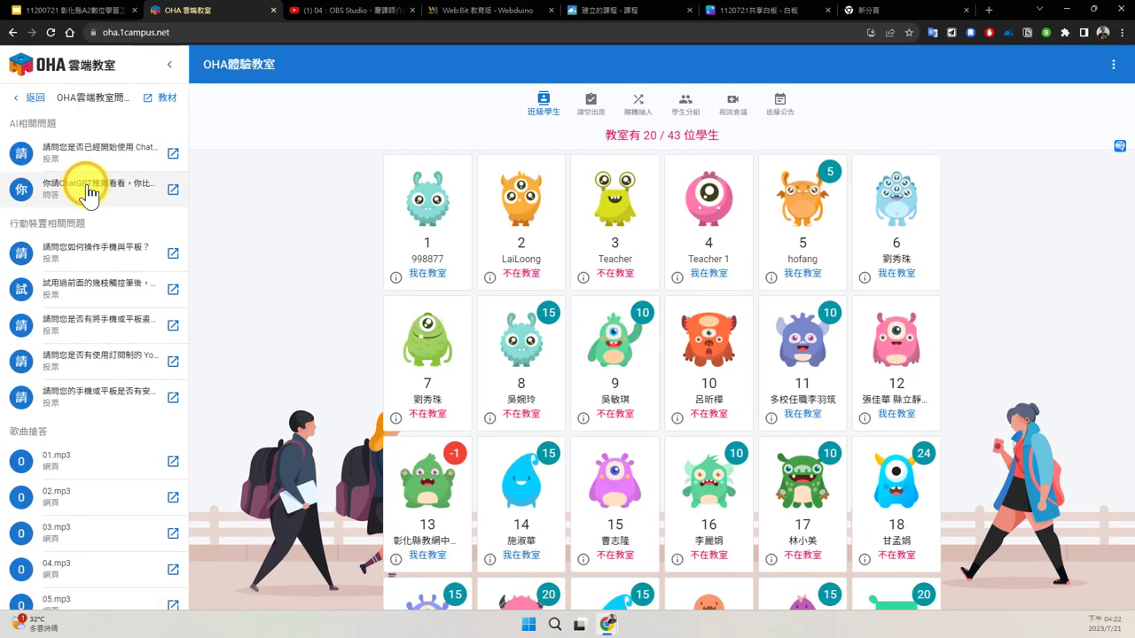
click(36, 98)
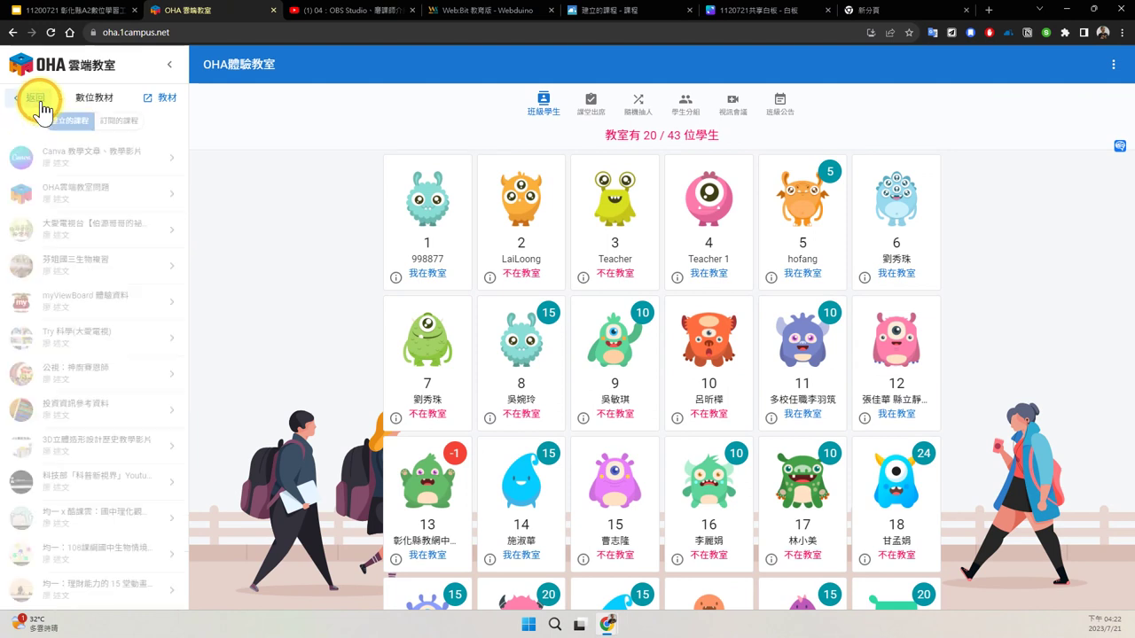
click(135, 190)
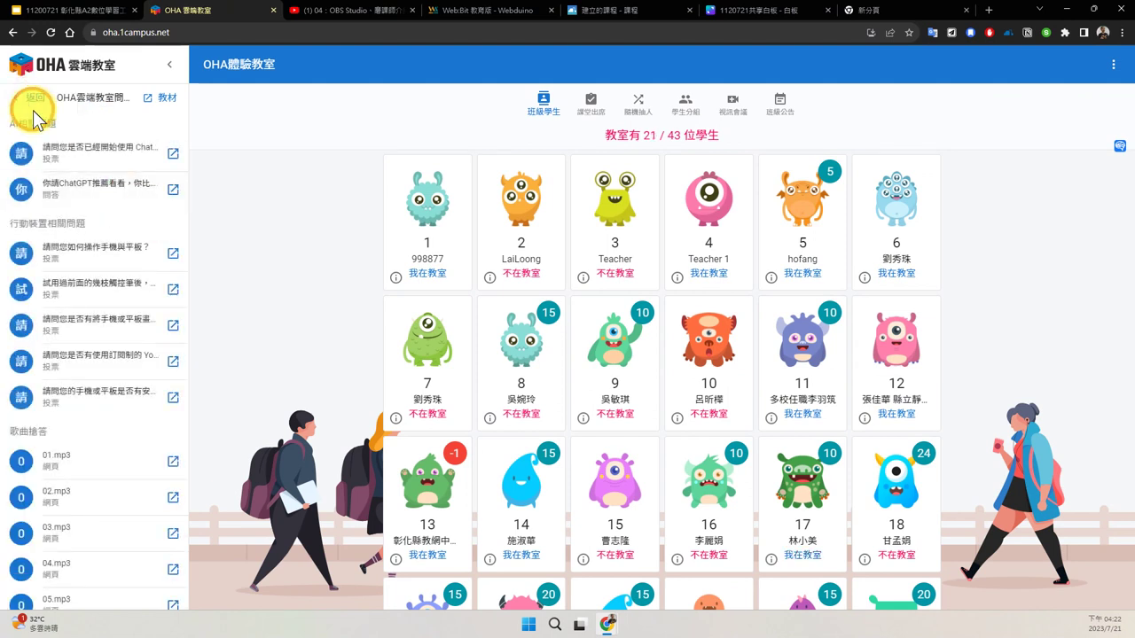
scroll(93, 461, down, 3)
scroll(93, 462, down, 2)
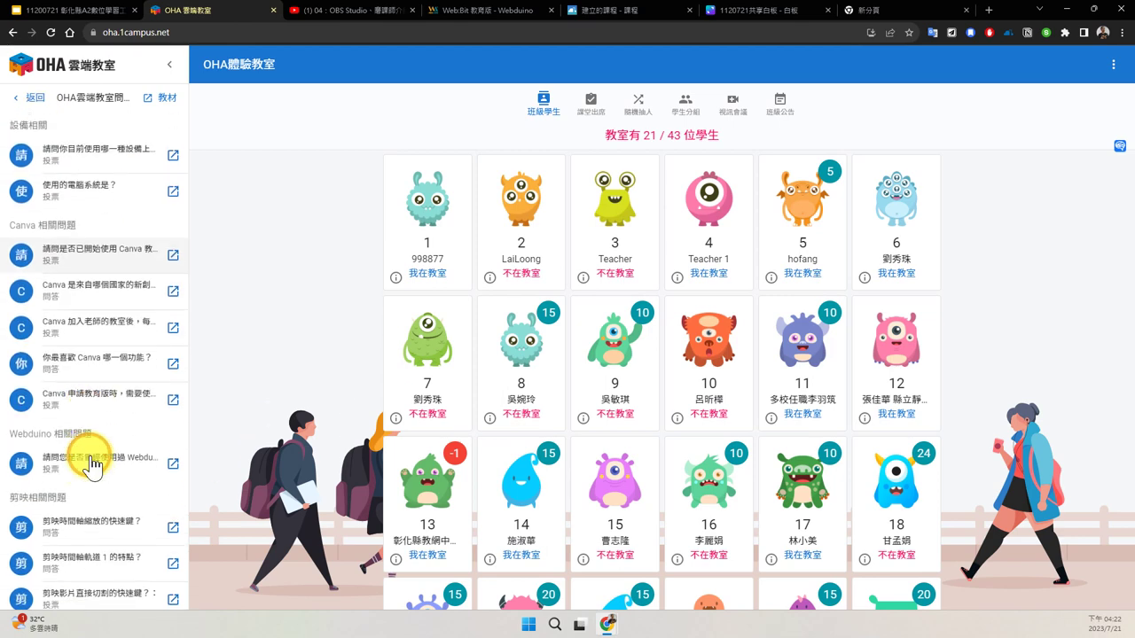
scroll(88, 456, up, 5)
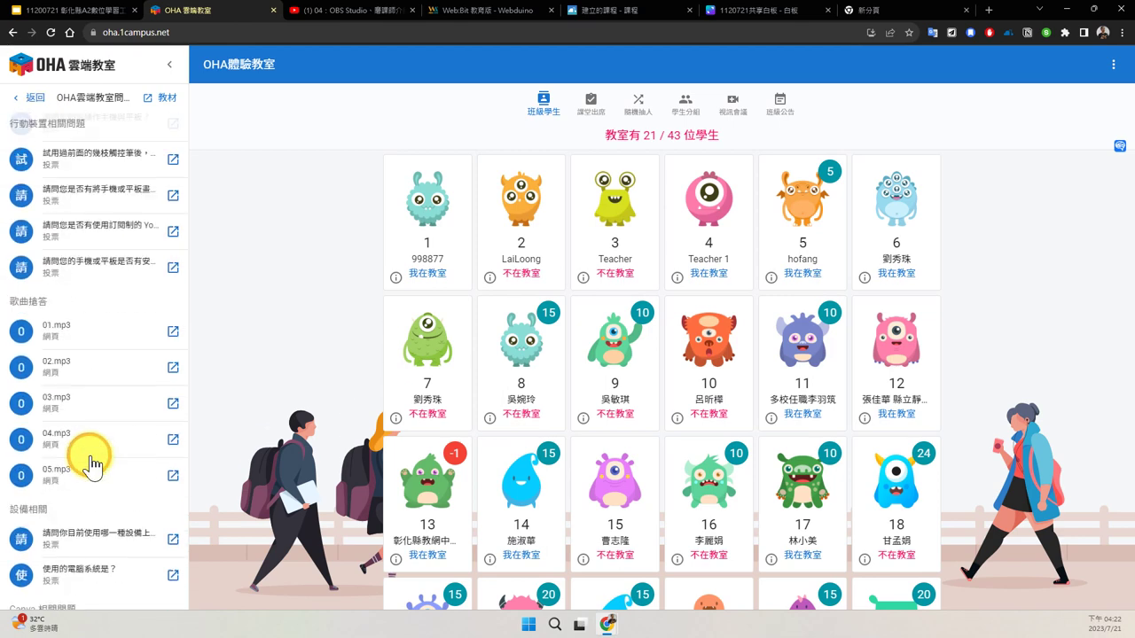
click(23, 96)
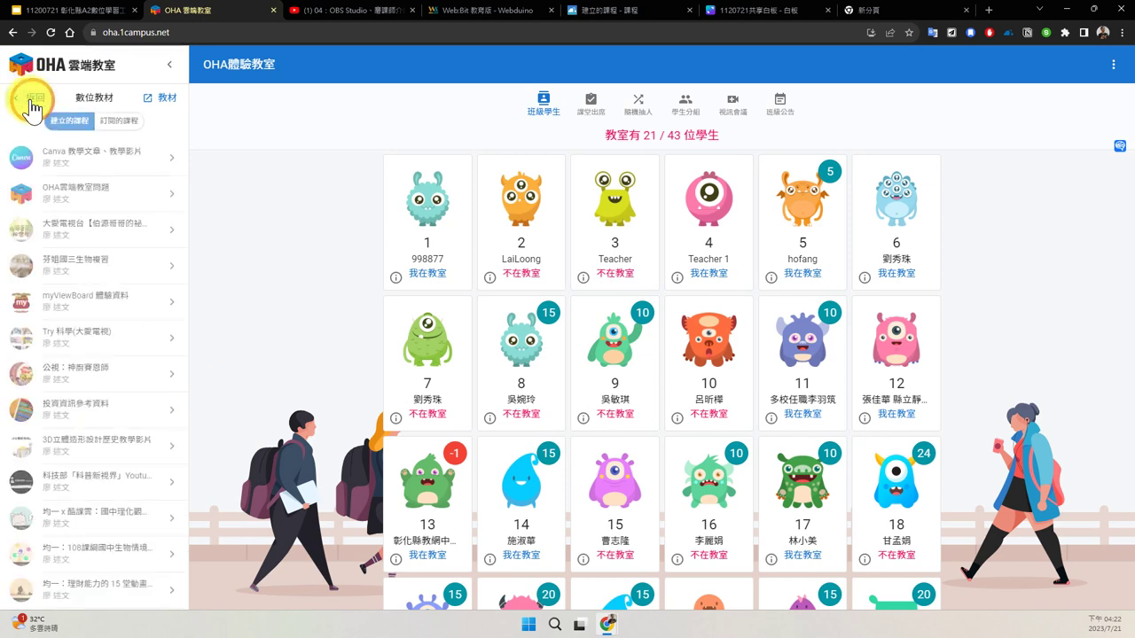
Step: Browse the subscribed 1Know video demonstration course and open its unit 【生活裡的科學】20141106
click(130, 120)
click(170, 165)
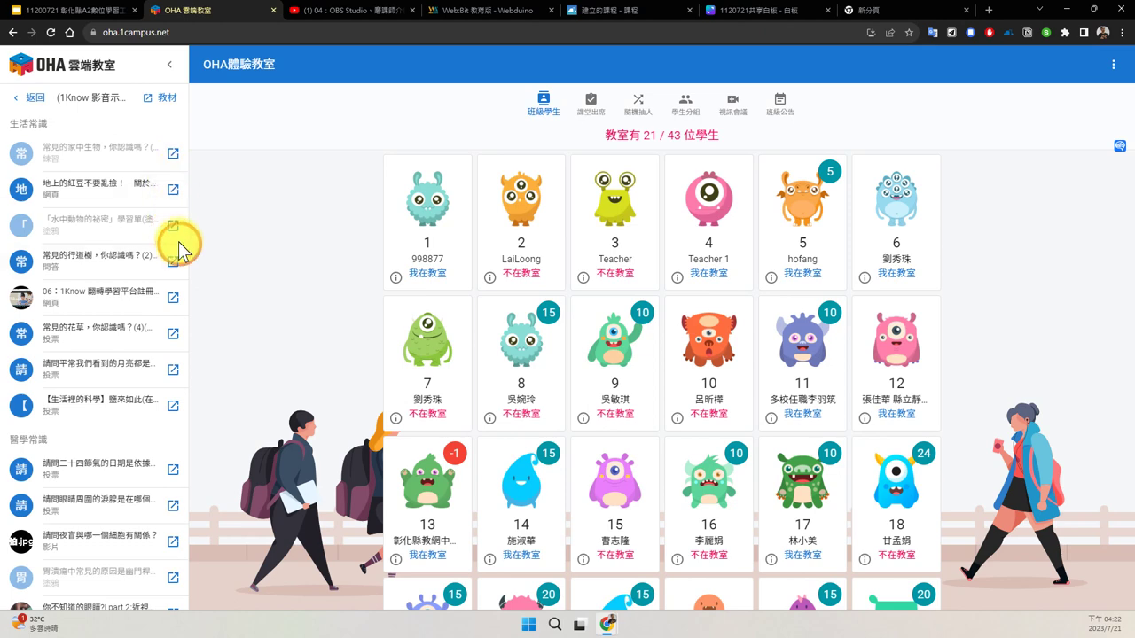
scroll(88, 408, down, 4)
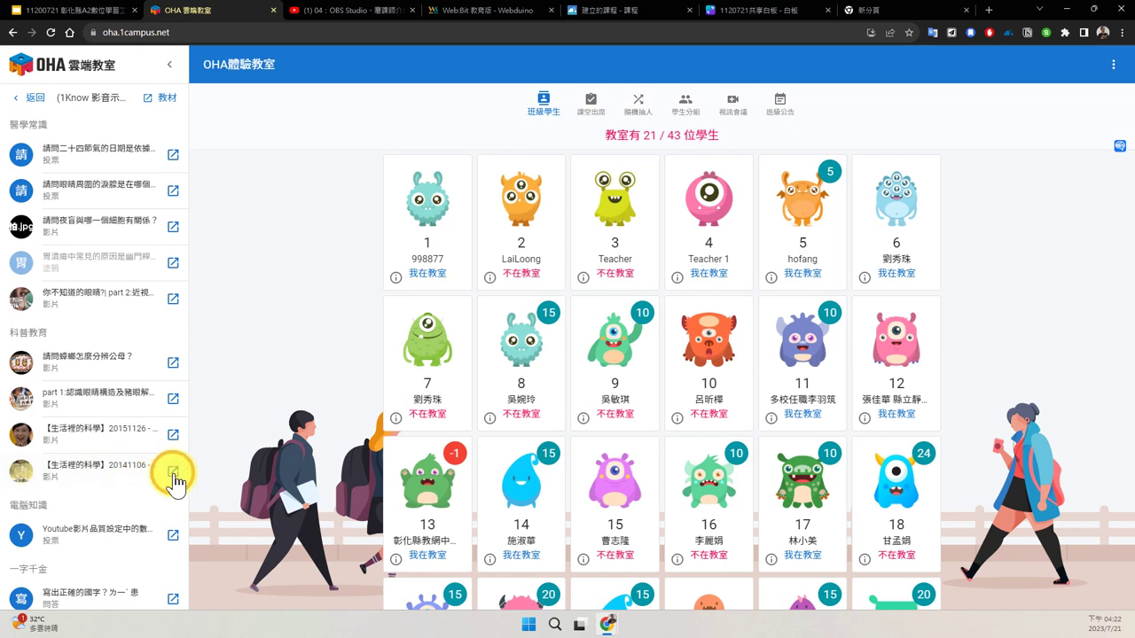
click(173, 471)
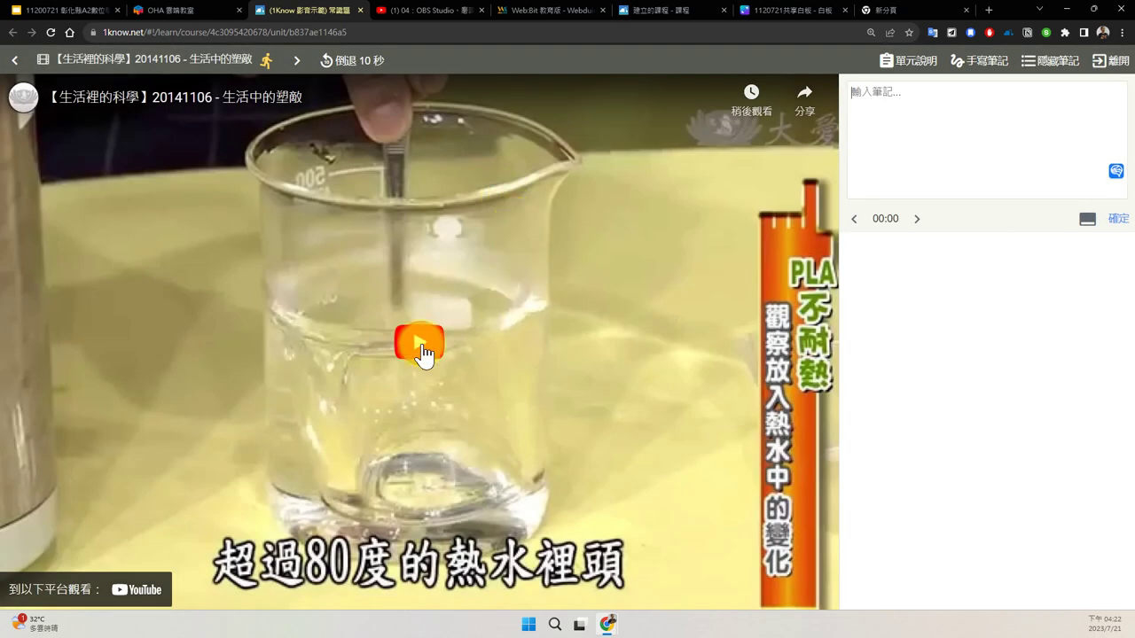
Step: Check the unit's description and completion conditions, close them and pause the playing video
click(906, 58)
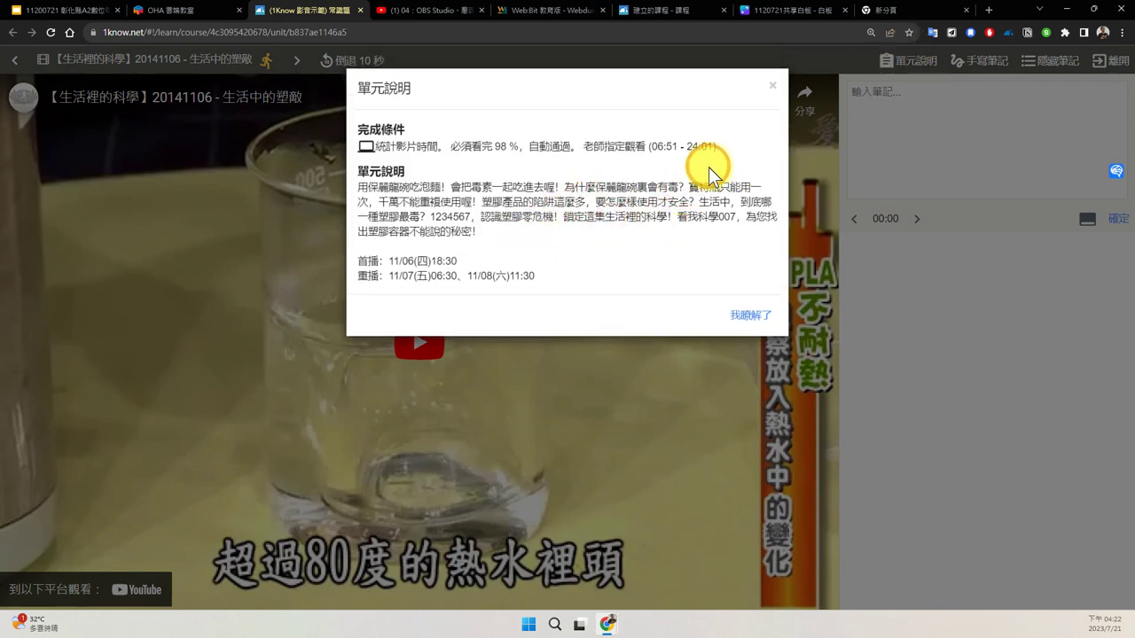
click(770, 82)
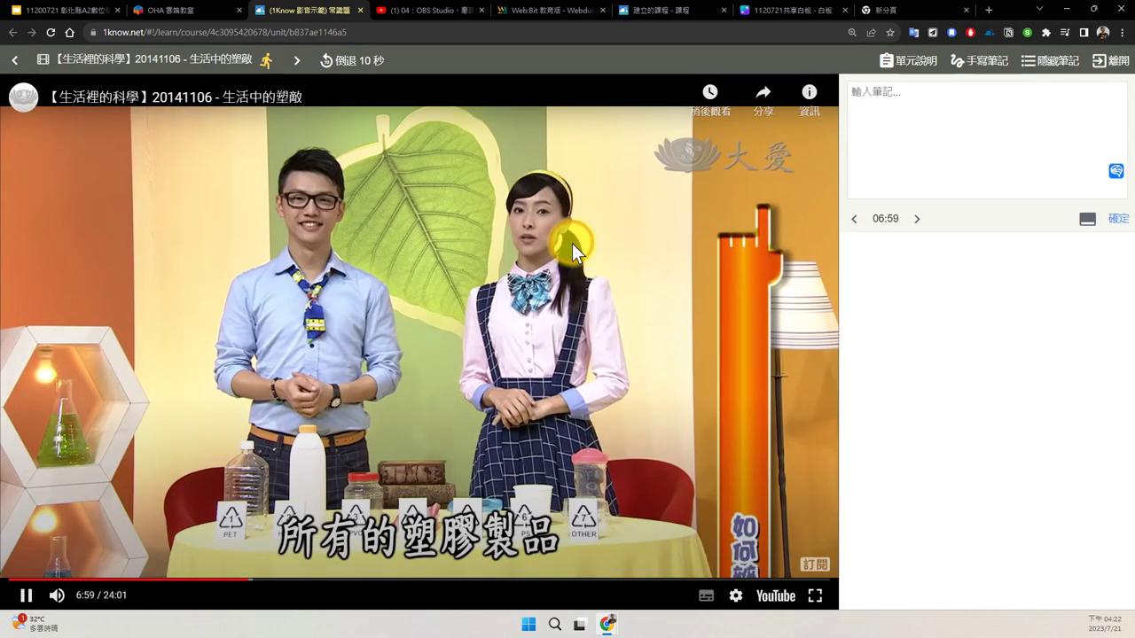
click(447, 334)
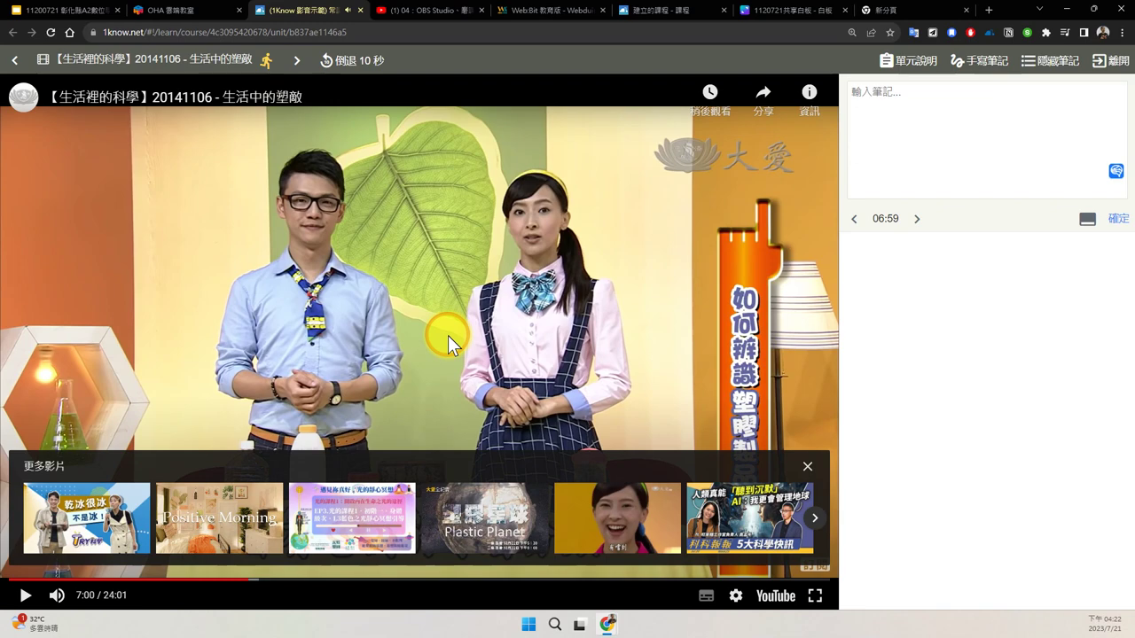
Step: Return to the 0721 course outline in the 1Know window and review its publish option
click(189, 10)
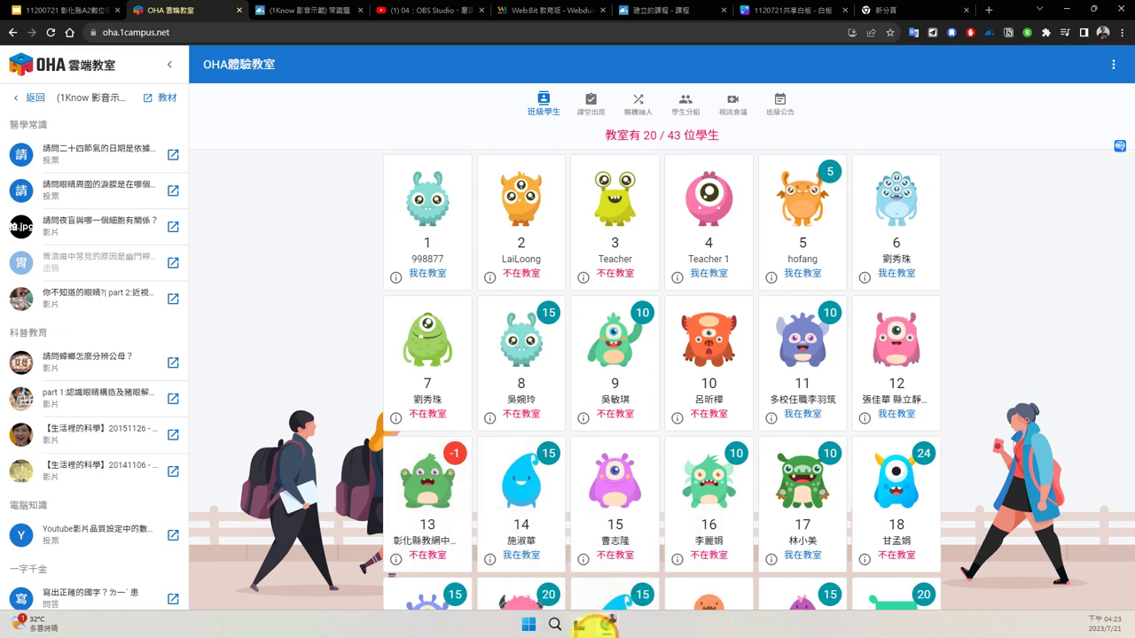
mouse_move(608, 623)
click(580, 577)
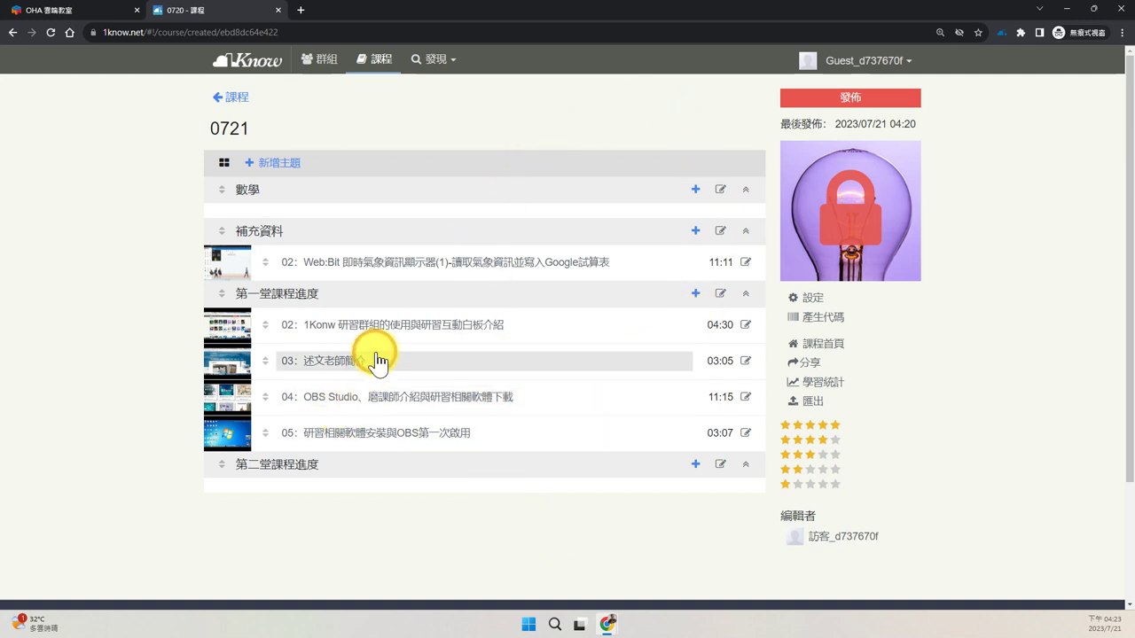
mouse_move(651, 115)
mouse_down()
mouse_move(754, 101)
mouse_move(760, 74)
mouse_up()
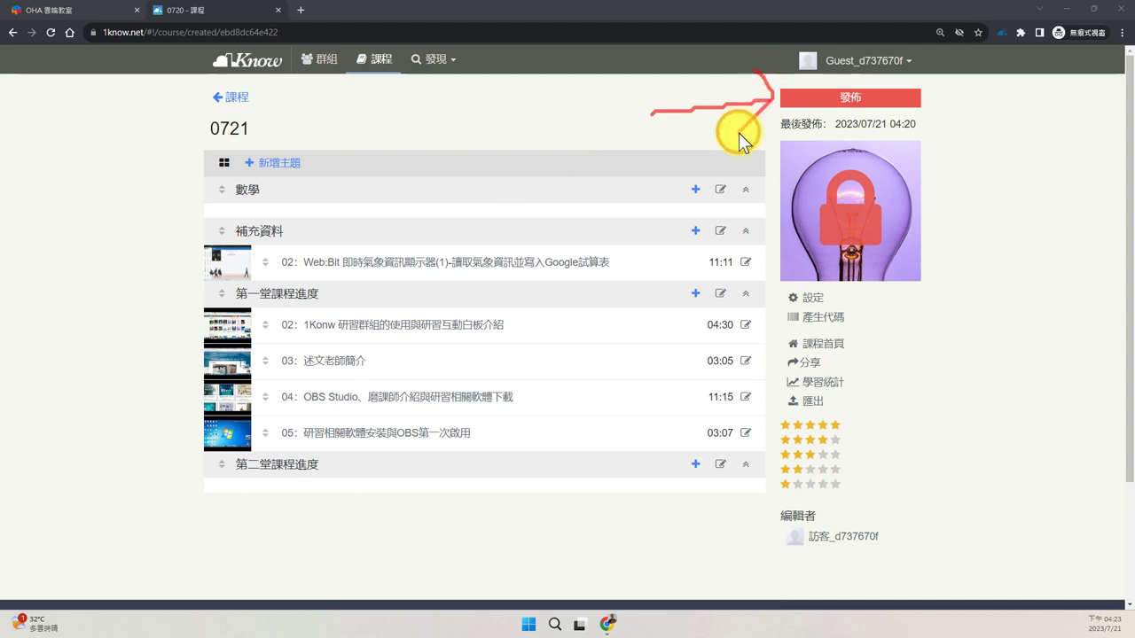
click(715, 200)
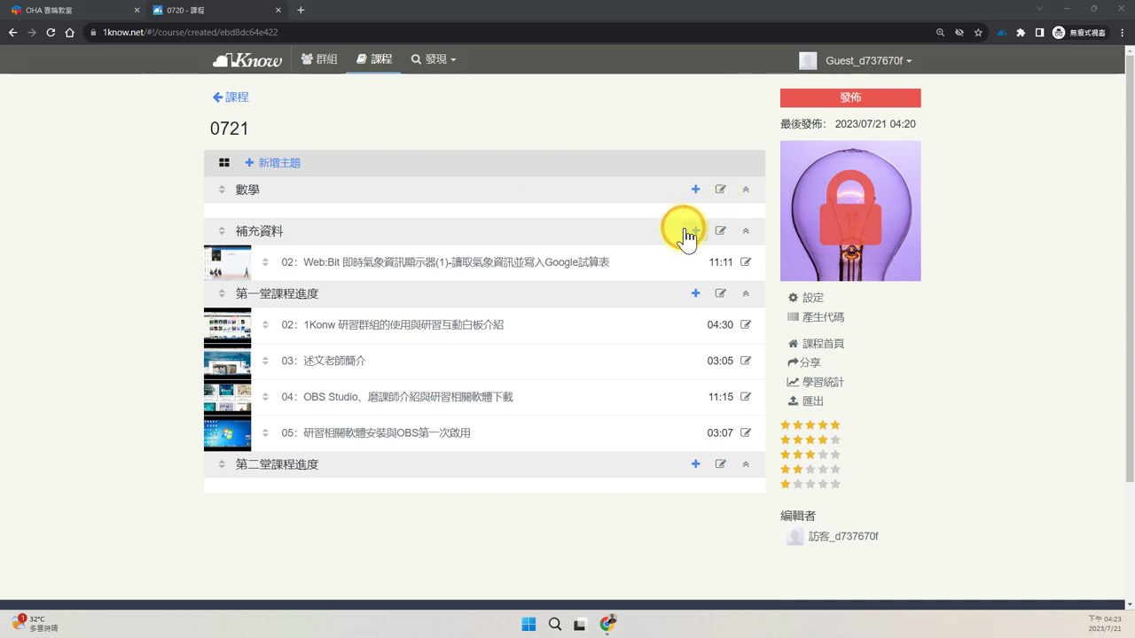
Step: Bring the meeting chat window over the course page to view its messages, and move it away again
click(566, 527)
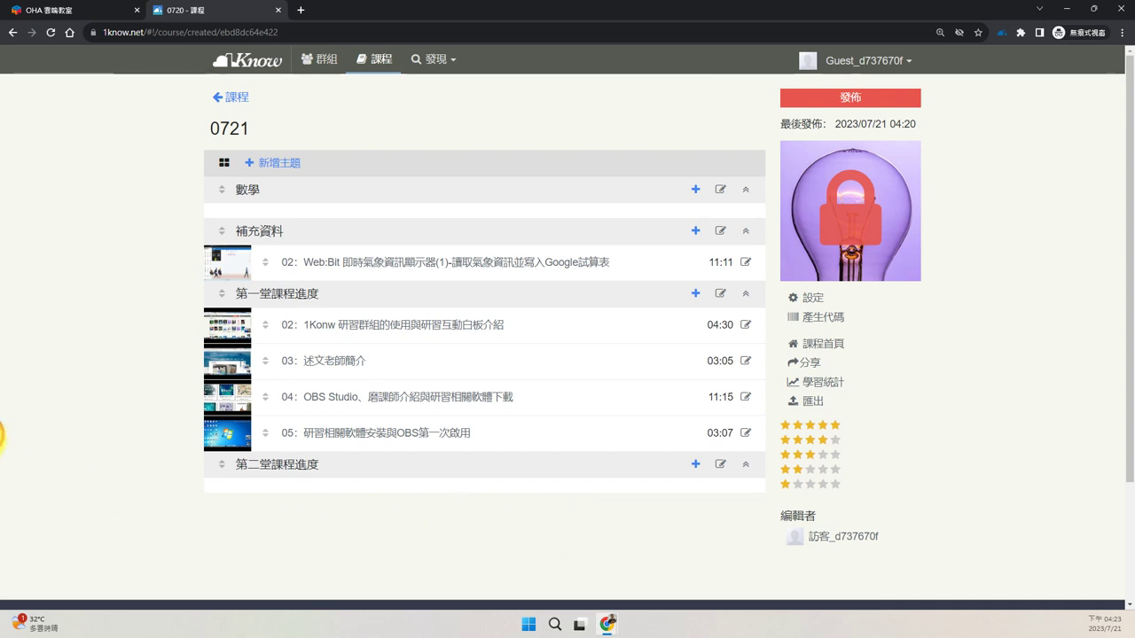
mouse_move(0, 452)
mouse_down()
mouse_move(321, 349)
mouse_move(330, 377)
mouse_up()
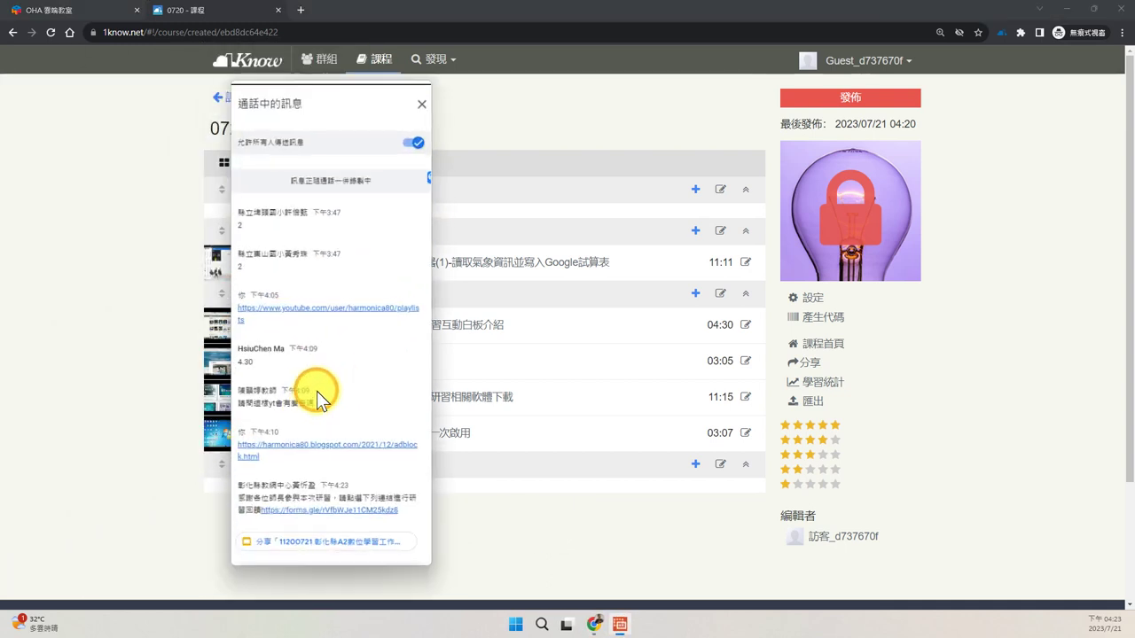
drag(336, 413, 183, 385)
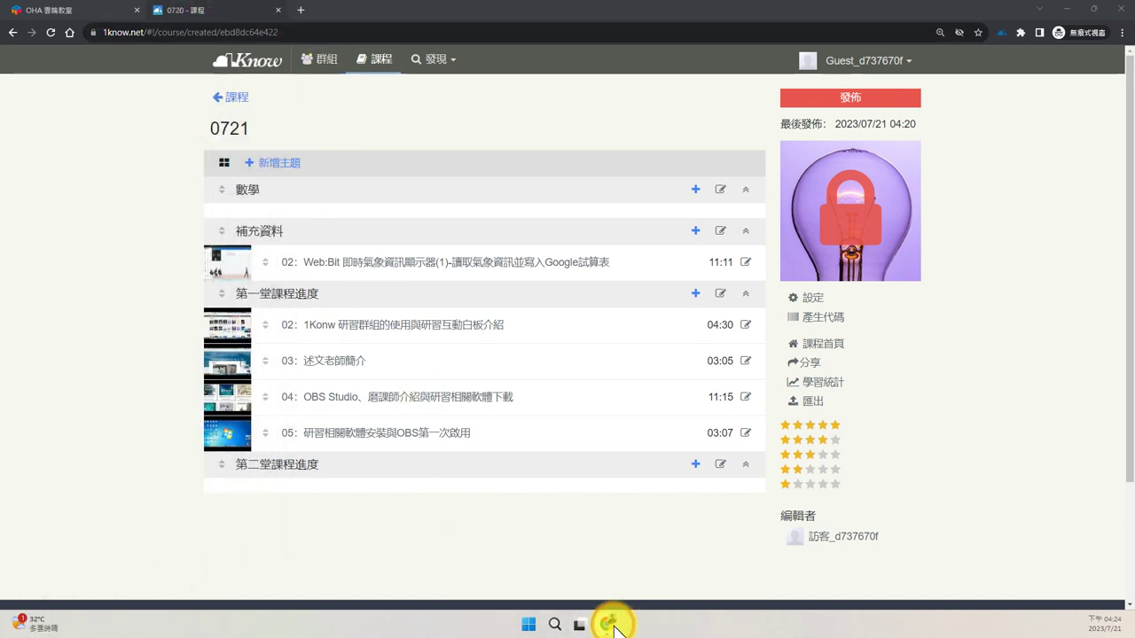
Step: Switch to the browser window with the blank tab, open the teacher's learning blog and highlight the contact text in its introduction
mouse_move(610, 623)
click(653, 572)
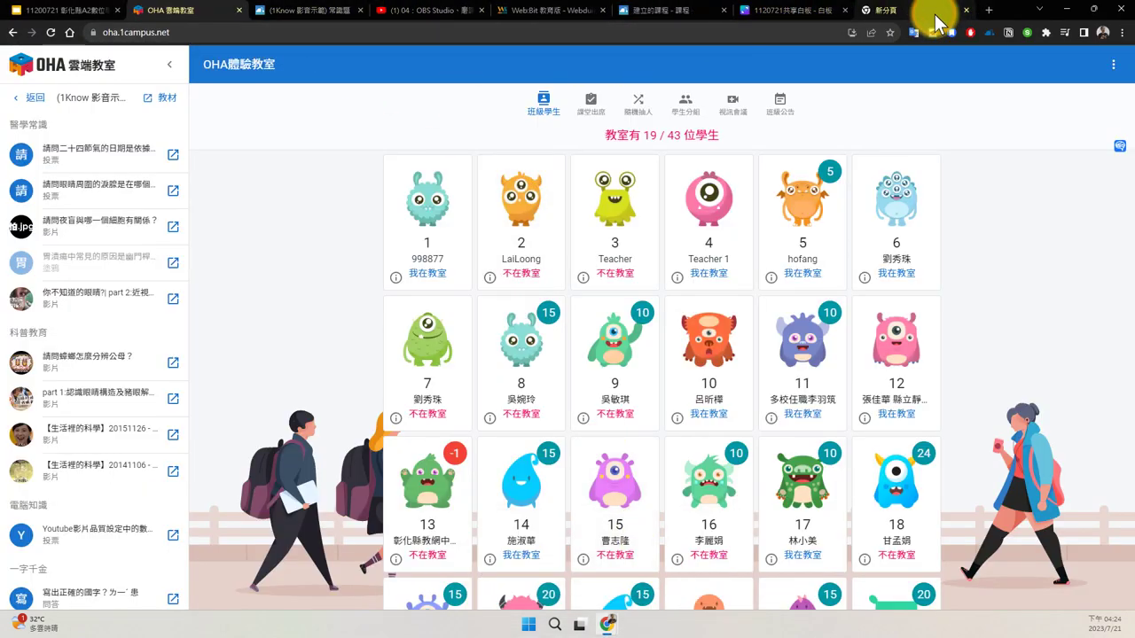
click(918, 11)
click(439, 303)
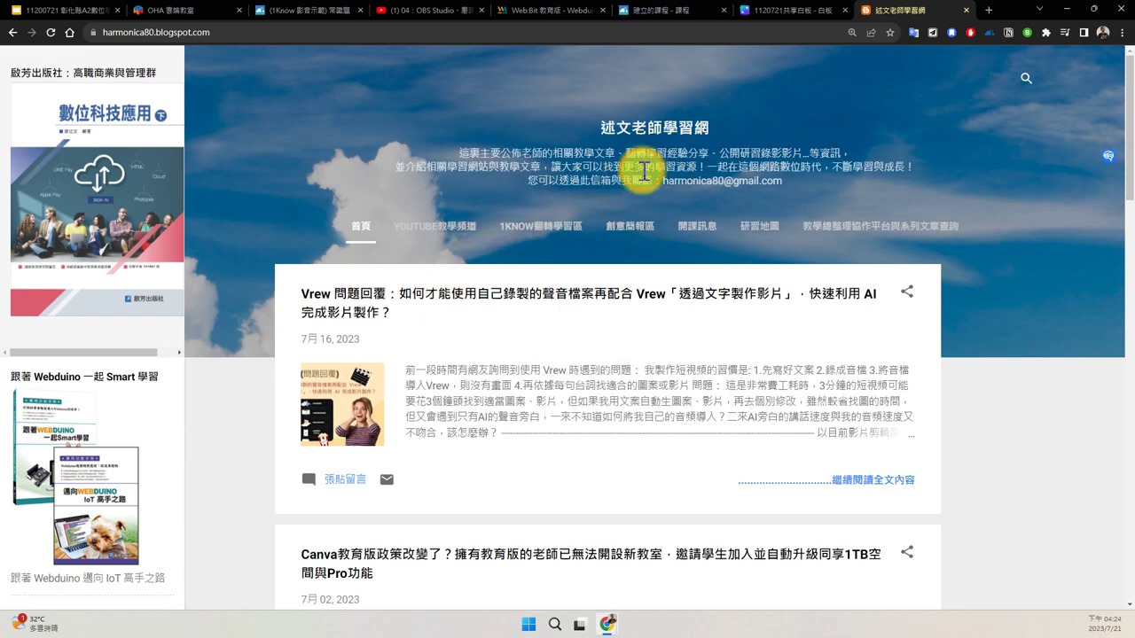
drag(706, 167, 773, 196)
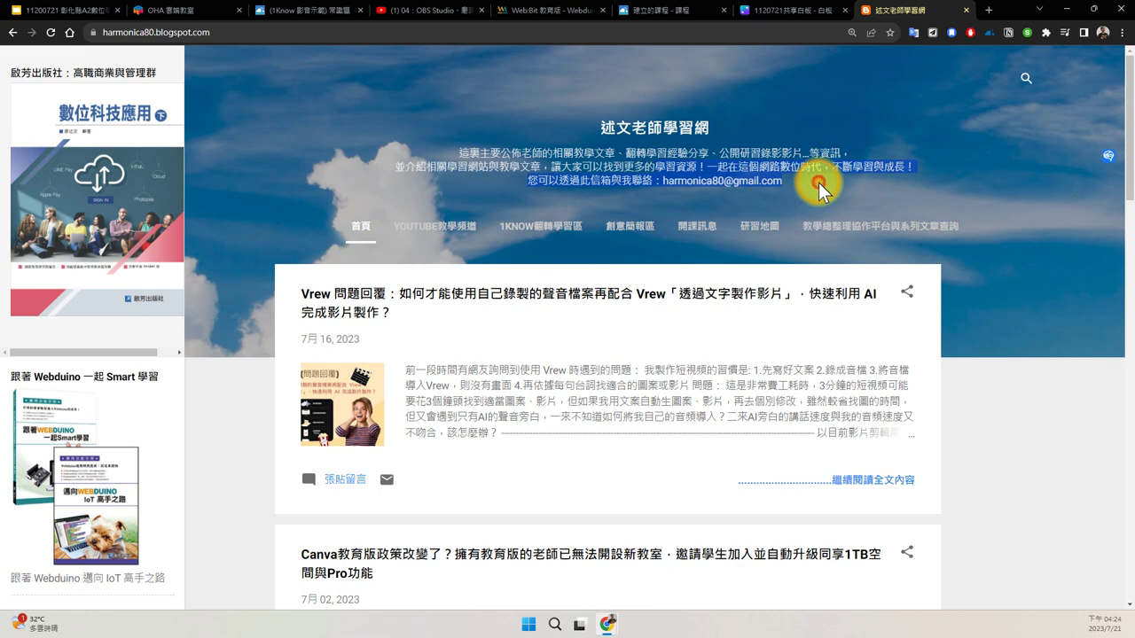
Step: Clear the text highlight and open the full blog article about the Canva education edition policy change, dated July 2, 2023
click(817, 188)
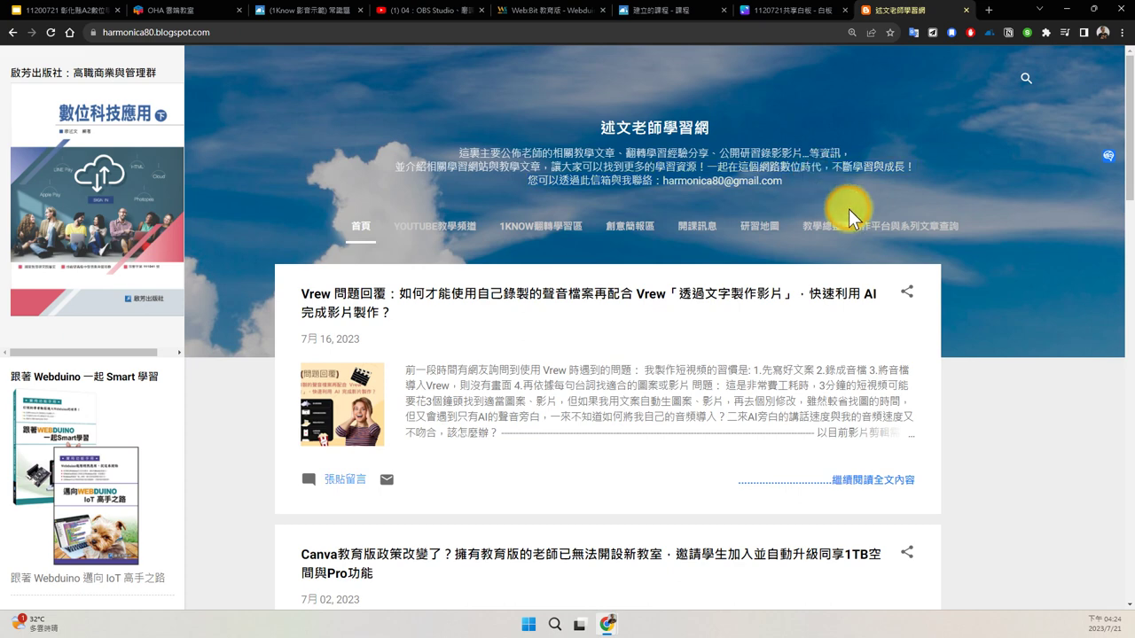
click(843, 290)
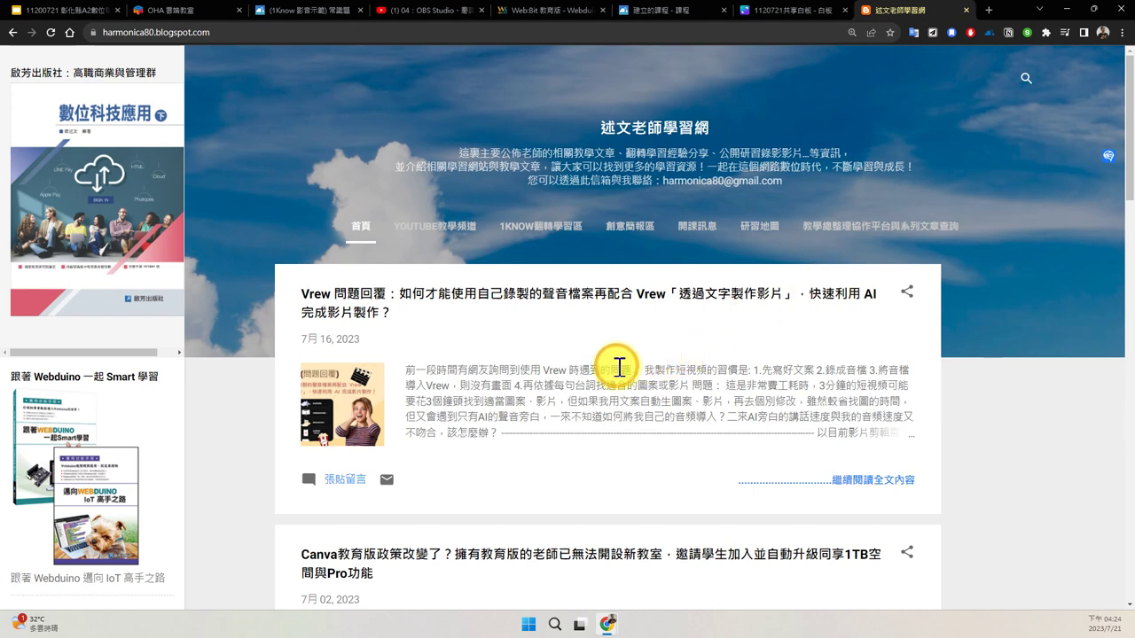
scroll(619, 366, down, 2)
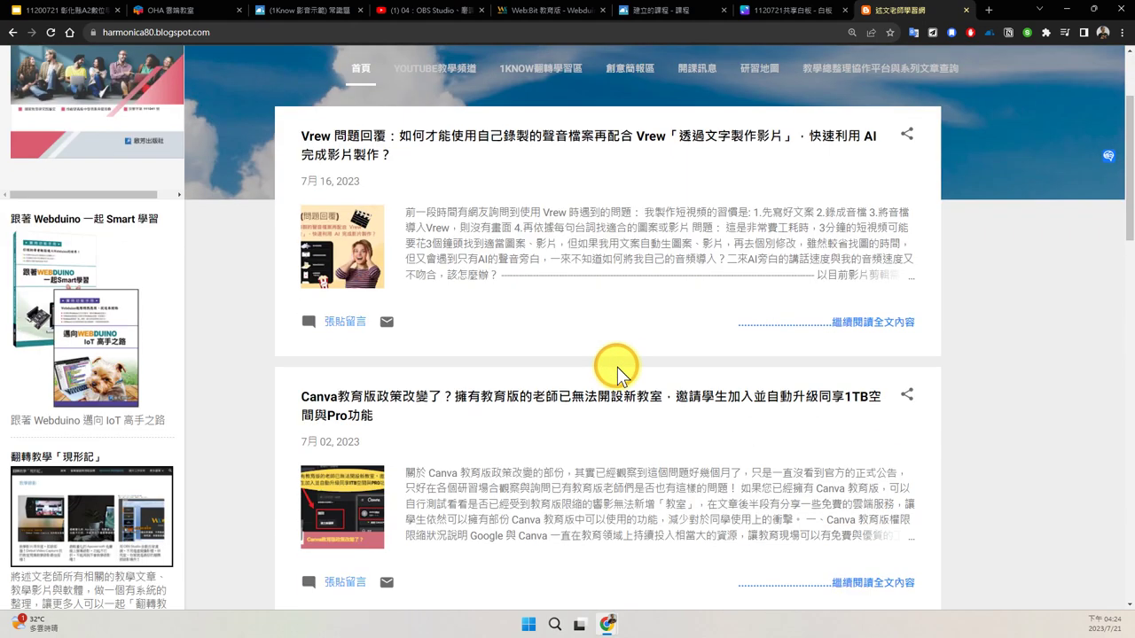
scroll(618, 367, down, 2)
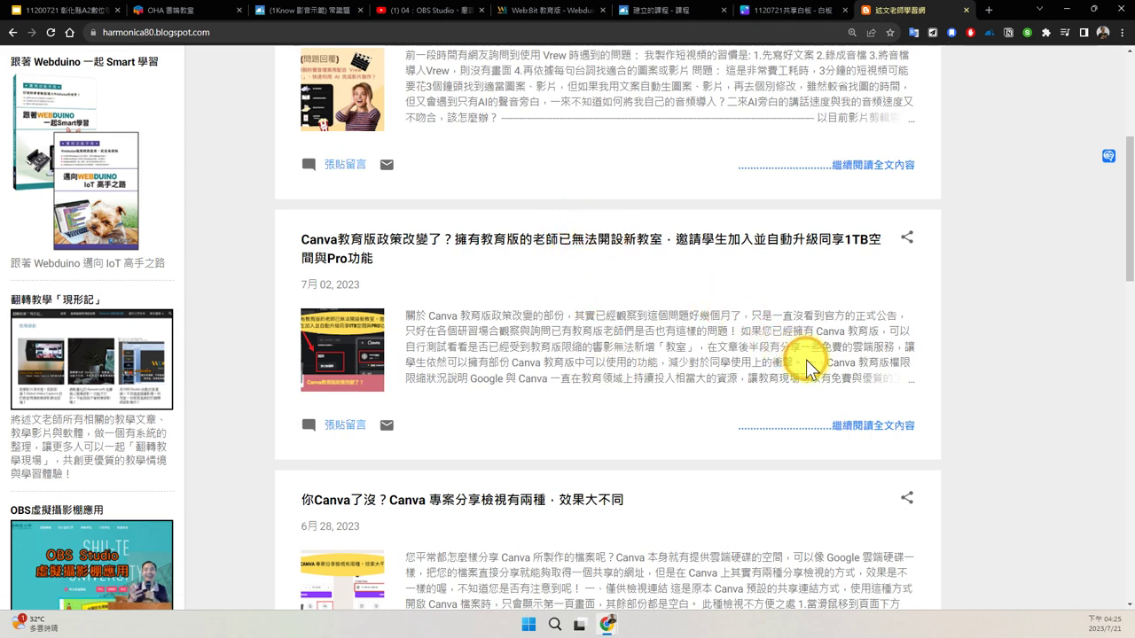
click(856, 424)
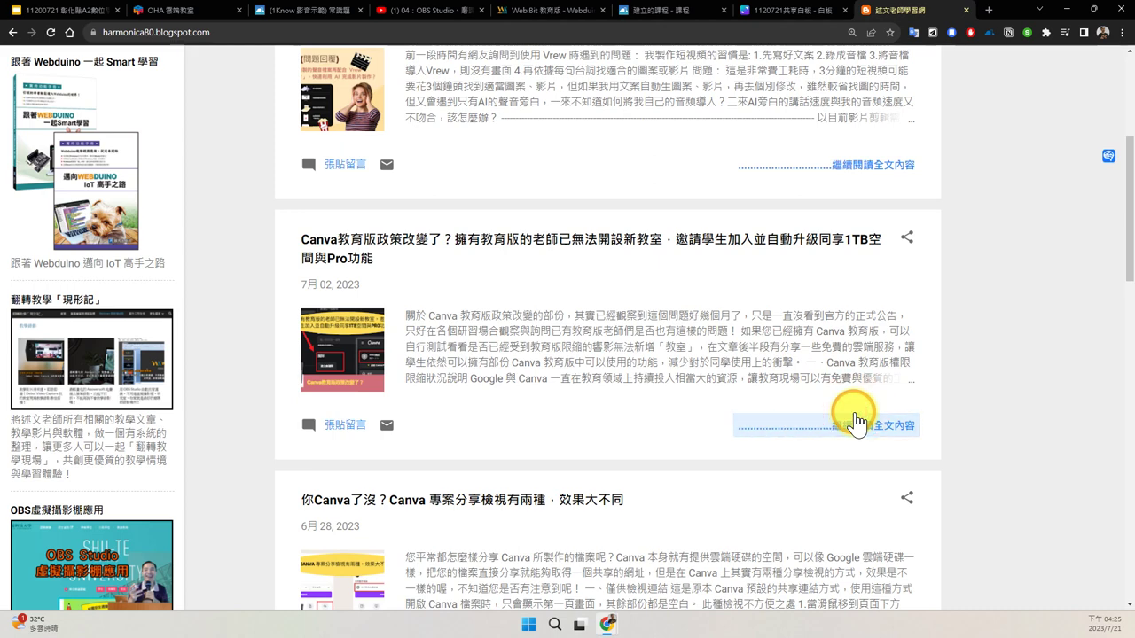
click(856, 424)
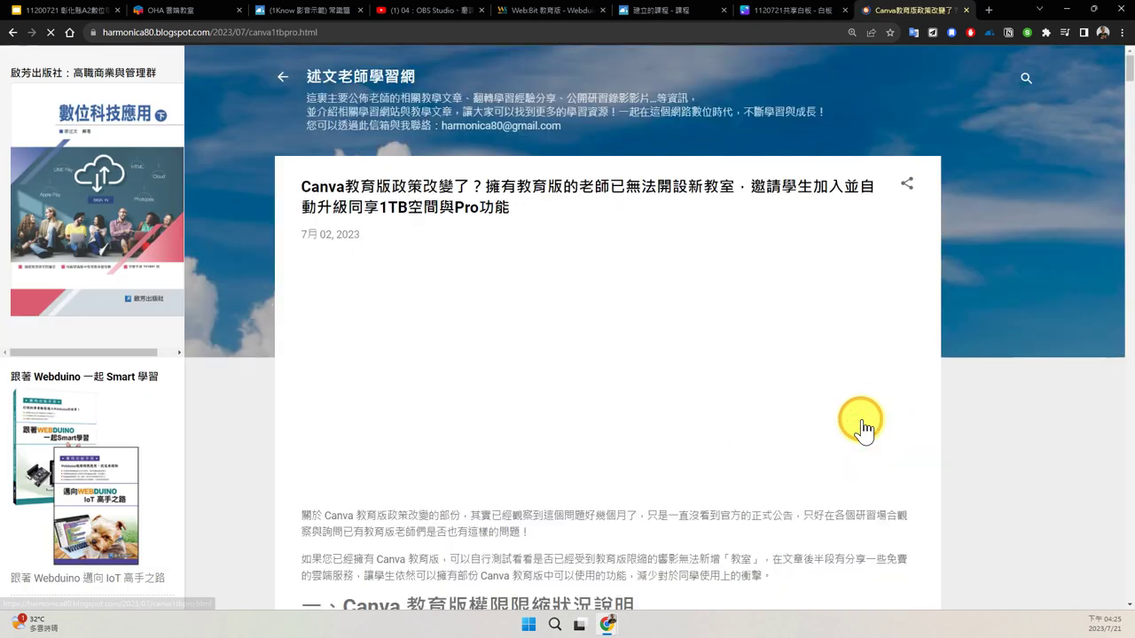